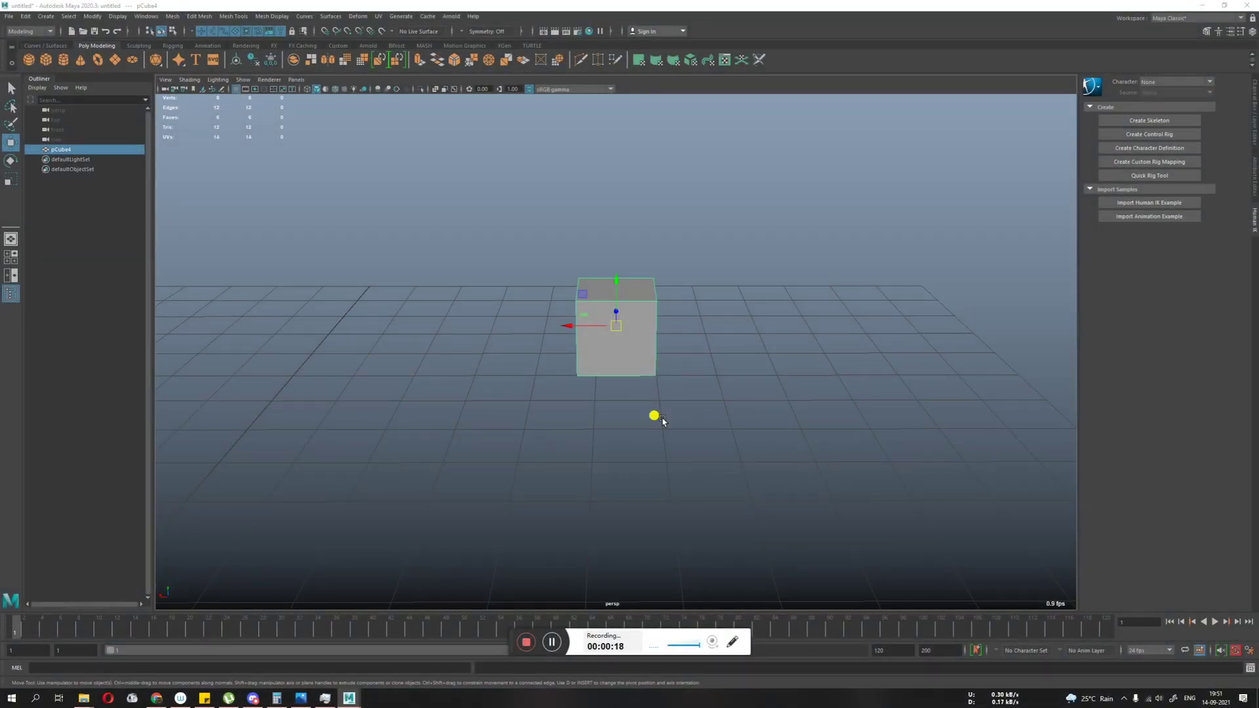
# Step: Move the cube's pivot to one of its top corner vertices
pyautogui.keyDown('alt'); pyautogui.moveTo(623, 369); pyautogui.dragTo(642, 411, button='middle'); pyautogui.keyUp('alt')
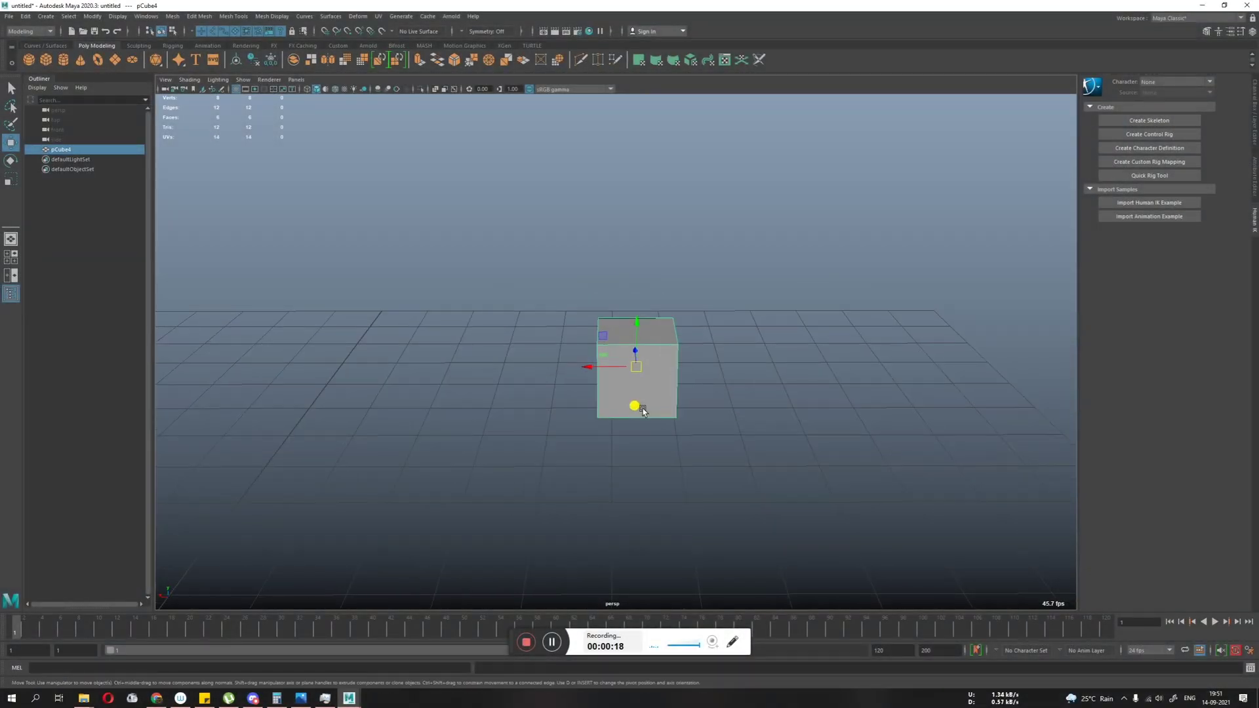
pyautogui.keyDown('alt'); pyautogui.moveTo(642, 411); pyautogui.dragTo(736, 550); pyautogui.keyUp('alt')
pyautogui.keyDown('alt'); pyautogui.moveTo(586, 427); pyautogui.dragTo(682, 427, button='middle'); pyautogui.keyUp('alt')
pyautogui.keyDown('alt'); pyautogui.moveTo(682, 428); pyautogui.dragTo(653, 425, button='right'); pyautogui.keyUp('alt')
pyautogui.keyDown('alt'); pyautogui.moveTo(652, 425); pyautogui.dragTo(652, 398); pyautogui.keyUp('alt')
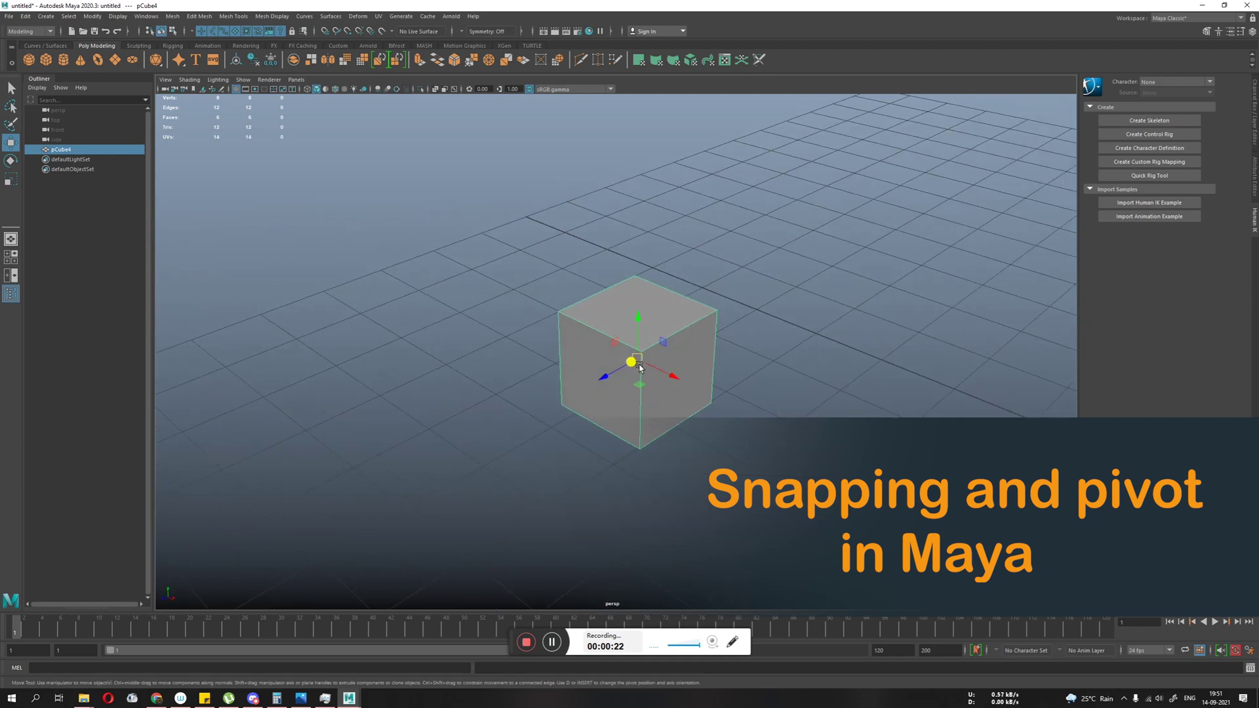
pyautogui.press('d')
pyautogui.click(558, 312)
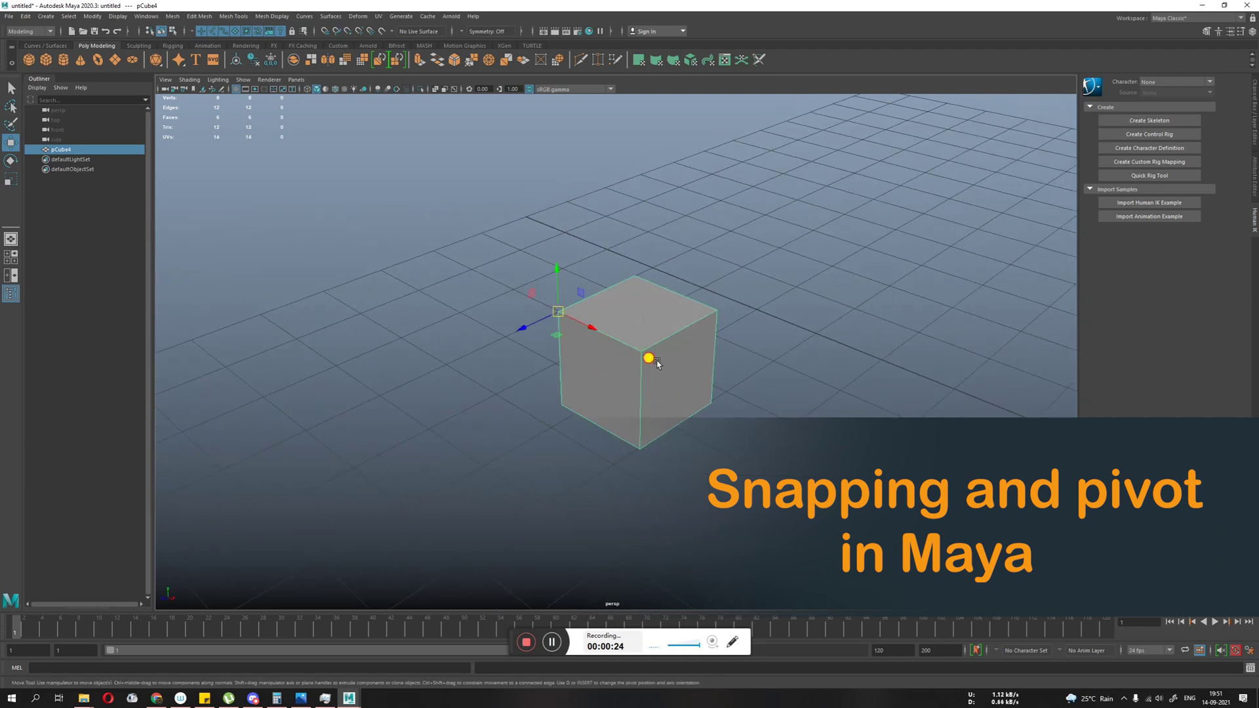
# Step: Duplicate the cube and place the copy flush against the original along the X axis
pyautogui.keyDown('alt'); pyautogui.moveTo(655, 360); pyautogui.dragTo(613, 370); pyautogui.keyUp('alt')
pyautogui.keyDown('alt'); pyautogui.moveTo(613, 371); pyautogui.dragTo(667, 429, button='middle'); pyautogui.keyUp('alt')
pyautogui.hotkey('ctrl', 'd')
pyautogui.keyDown('alt'); pyautogui.moveTo(585, 397); pyautogui.dragTo(663, 351); pyautogui.keyUp('alt')
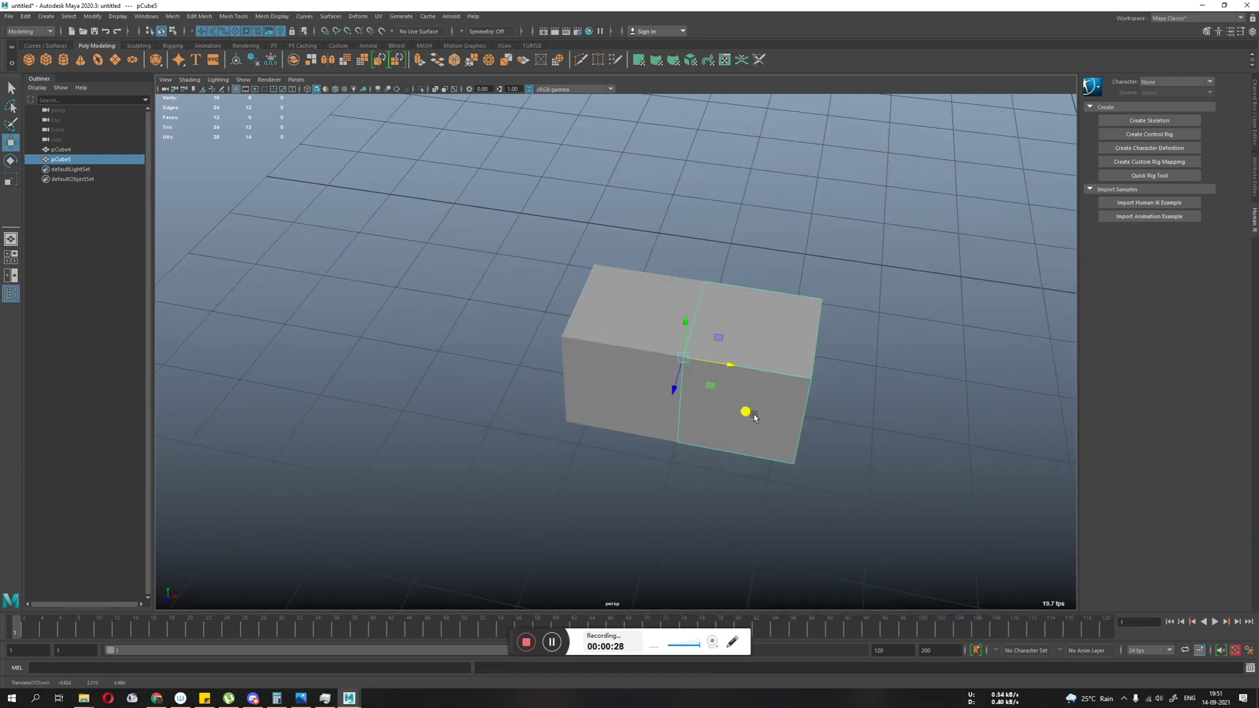
pyautogui.keyDown('alt'); pyautogui.moveTo(760, 423); pyautogui.dragTo(657, 415); pyautogui.keyUp('alt')
# Step: Repeat the duplication for a third cube, then copy the row alongside to form a two-by-three block
pyautogui.hotkey('shift', 'd')
pyautogui.keyDown('alt'); pyautogui.moveTo(777, 429); pyautogui.dragTo(529, 410, button='right'); pyautogui.keyUp('alt')
pyautogui.moveTo(556, 442); pyautogui.dragTo(815, 296)
pyautogui.moveTo(682, 348)
pyautogui.keyDown('alt'); pyautogui.mouseDown()
pyautogui.moveTo(692, 353)
pyautogui.moveTo(633, 356)
pyautogui.moveTo(680, 351)
pyautogui.mouseUp(); pyautogui.keyUp('alt')
pyautogui.hotkey('ctrl', 'd')
pyautogui.click(807, 453)
# Step: Try pulling the middle edge cube pCube5 out of the block along the Z axis, then undo the move
pyautogui.keyDown('alt'); pyautogui.moveTo(807, 453); pyautogui.dragTo(728, 458); pyautogui.keyUp('alt')
pyautogui.scroll(6, 728, 400)
pyautogui.keyDown('alt'); pyautogui.moveTo(728, 458); pyautogui.dragTo(637, 345, button='middle'); pyautogui.keyUp('alt')
pyautogui.keyDown('alt'); pyautogui.moveTo(636, 344); pyautogui.dragTo(652, 368); pyautogui.keyUp('alt')
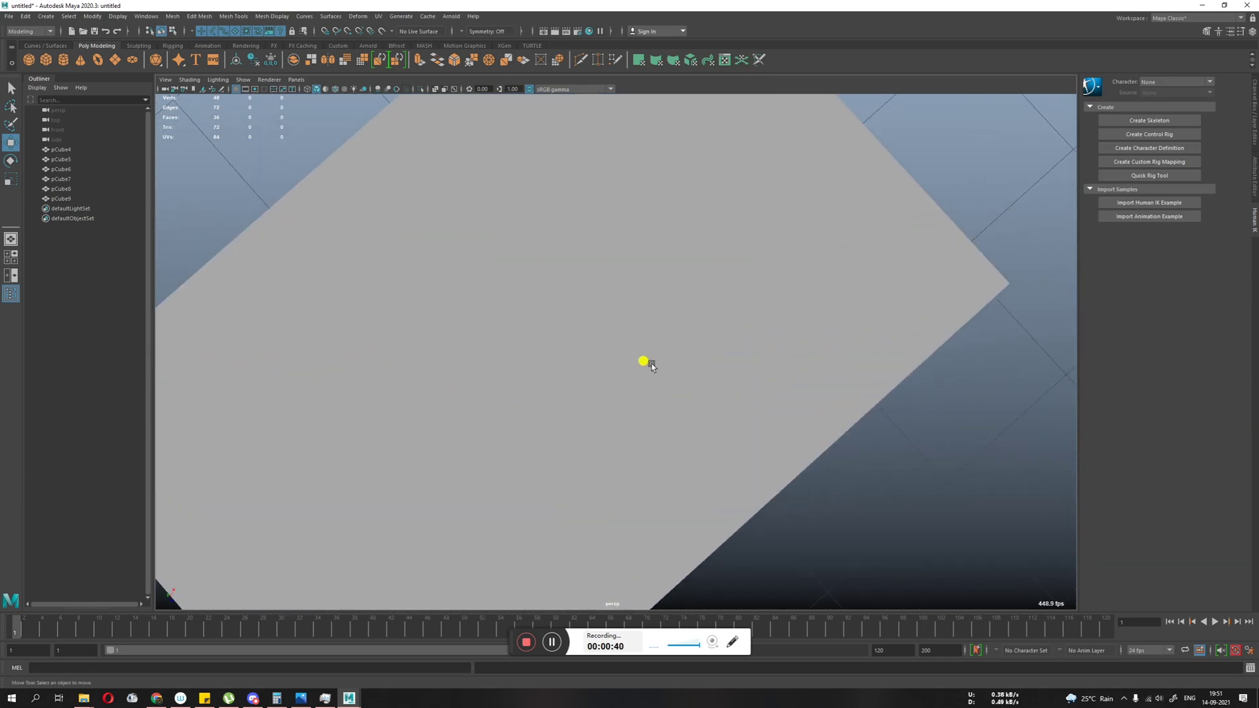
pyautogui.click(739, 423)
pyautogui.scroll(-5, 739, 423)
pyautogui.keyDown('alt'); pyautogui.moveTo(739, 423); pyautogui.dragTo(550, 415); pyautogui.keyUp('alt')
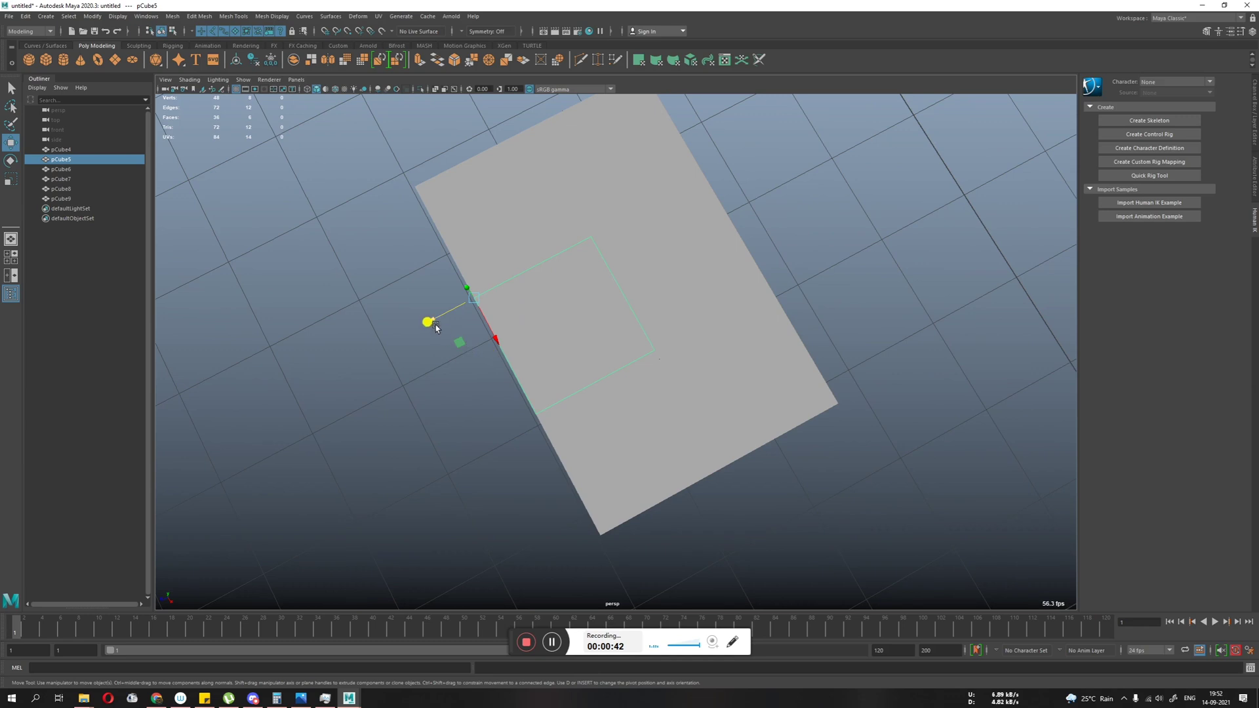
pyautogui.moveTo(431, 324); pyautogui.dragTo(339, 360)
pyautogui.hotkey('ctrl', 'z')
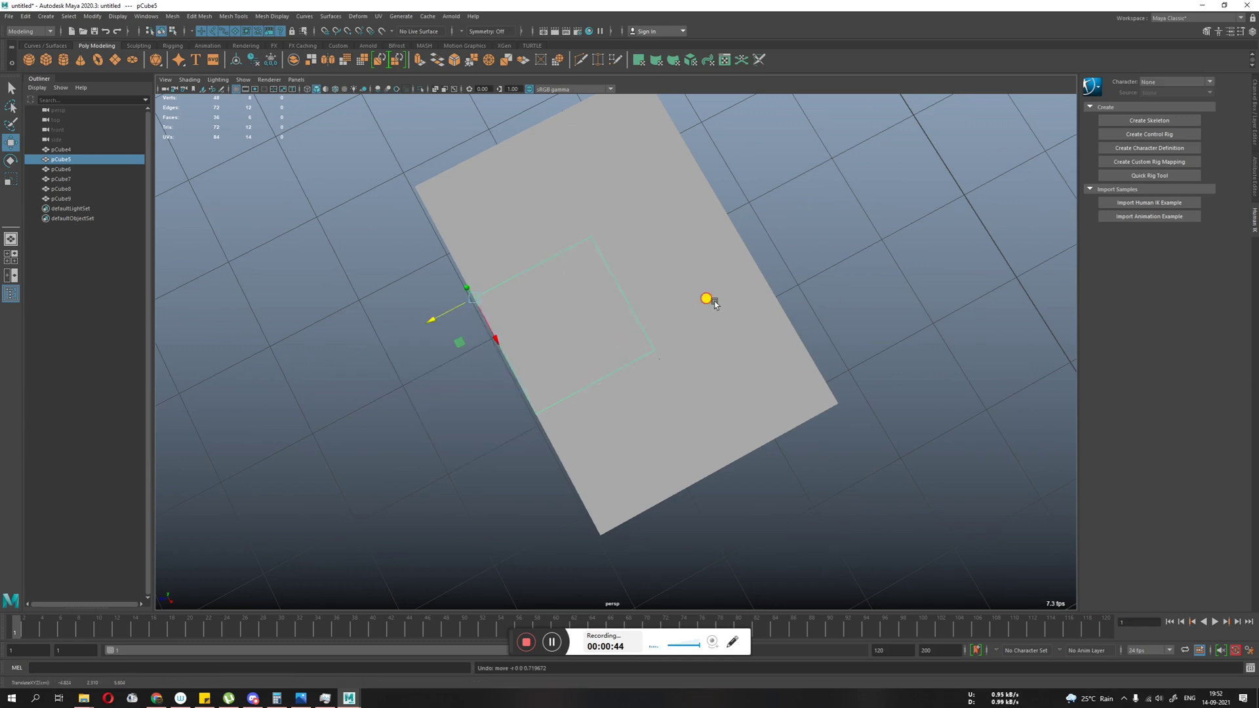
# Step: Select all cubes in the block except pCube4 and delete them
pyautogui.click(714, 301)
pyautogui.keyDown('alt'); pyautogui.moveTo(715, 302); pyautogui.dragTo(679, 353); pyautogui.keyUp('alt')
pyautogui.moveTo(740, 158); pyautogui.dragTo(684, 604)
pyautogui.keyDown('shift'); pyautogui.moveTo(440, 514); pyautogui.dragTo(579, 315); pyautogui.keyUp('shift')
pyautogui.press('d')
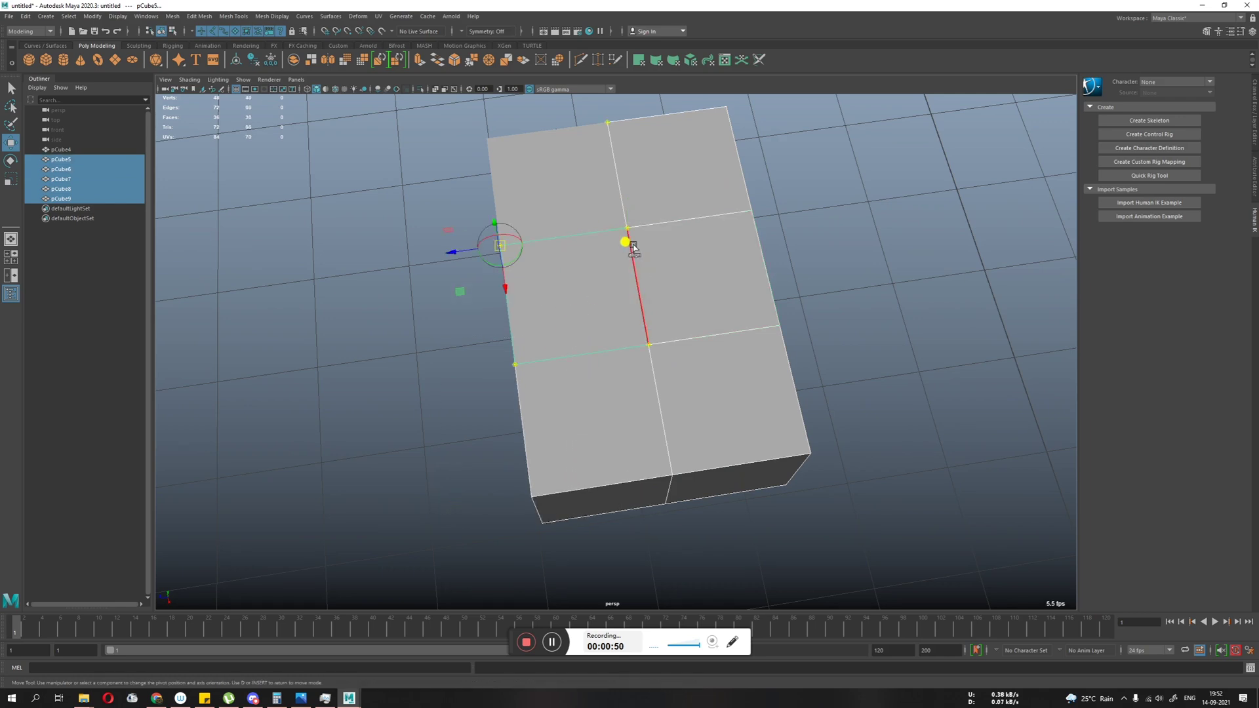
pyautogui.press('Delete')
# Step: Duplicate the remaining cube, place the copy flush beside it along the Z axis, and select both cubes
pyautogui.click(584, 282)
pyautogui.hotkey('ctrl', 'd')
pyautogui.keyDown('alt'); pyautogui.moveTo(583, 282); pyautogui.dragTo(623, 408, button='middle'); pyautogui.keyUp('alt')
pyautogui.moveTo(482, 272); pyautogui.dragTo(713, 372)
pyautogui.click(705, 416)
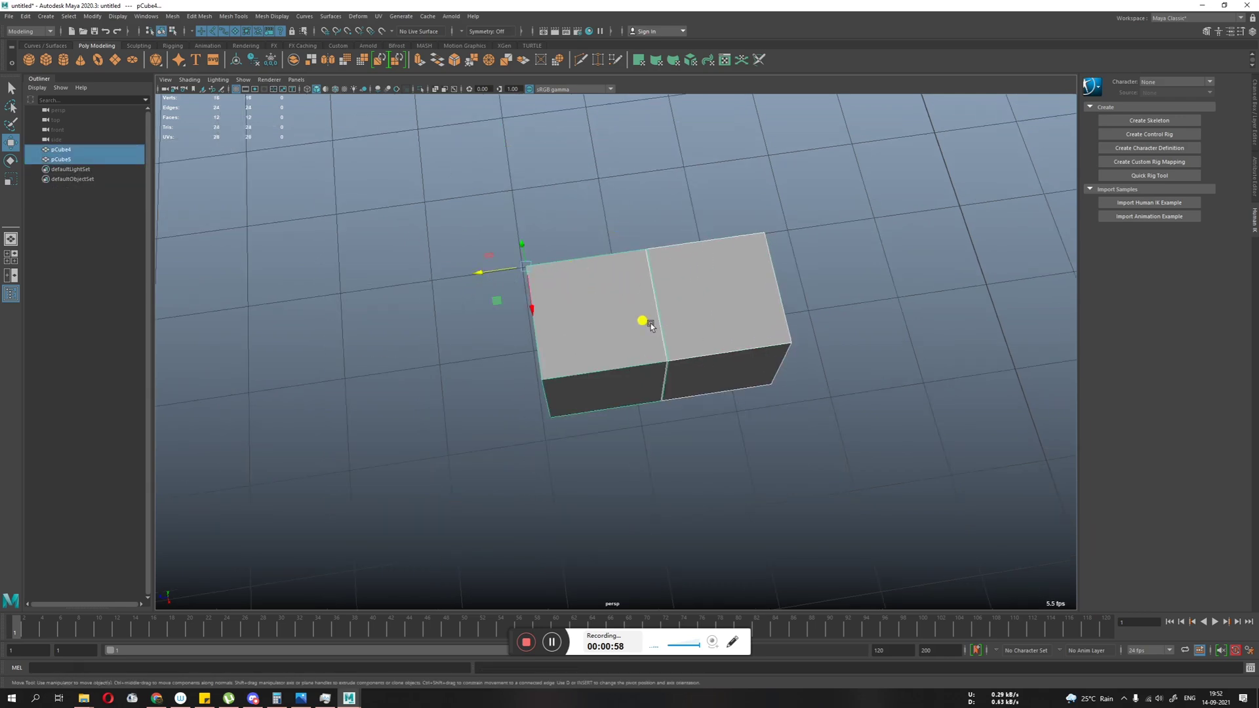
# Step: Examine the seam between the two adjoining cubes up close from several angles
pyautogui.keyDown('alt'); pyautogui.moveTo(650, 325); pyautogui.dragTo(626, 364, button='middle'); pyautogui.keyUp('alt')
pyautogui.keyDown('alt'); pyautogui.moveTo(627, 364); pyautogui.dragTo(893, 518, button='right'); pyautogui.keyUp('alt')
pyautogui.keyDown('alt'); pyautogui.moveTo(669, 375); pyautogui.dragTo(616, 357, button='middle'); pyautogui.keyUp('alt')
pyautogui.keyDown('alt'); pyautogui.moveTo(676, 484); pyautogui.dragTo(596, 430); pyautogui.keyUp('alt')
pyautogui.click(658, 321)
pyautogui.moveTo(590, 211); pyautogui.dragTo(595, 216)
pyautogui.keyDown('alt'); pyautogui.moveTo(600, 310); pyautogui.dragTo(553, 452); pyautogui.keyUp('alt')
pyautogui.click(833, 318)
pyautogui.click(650, 315)
pyautogui.scroll(-2, 576, 333)
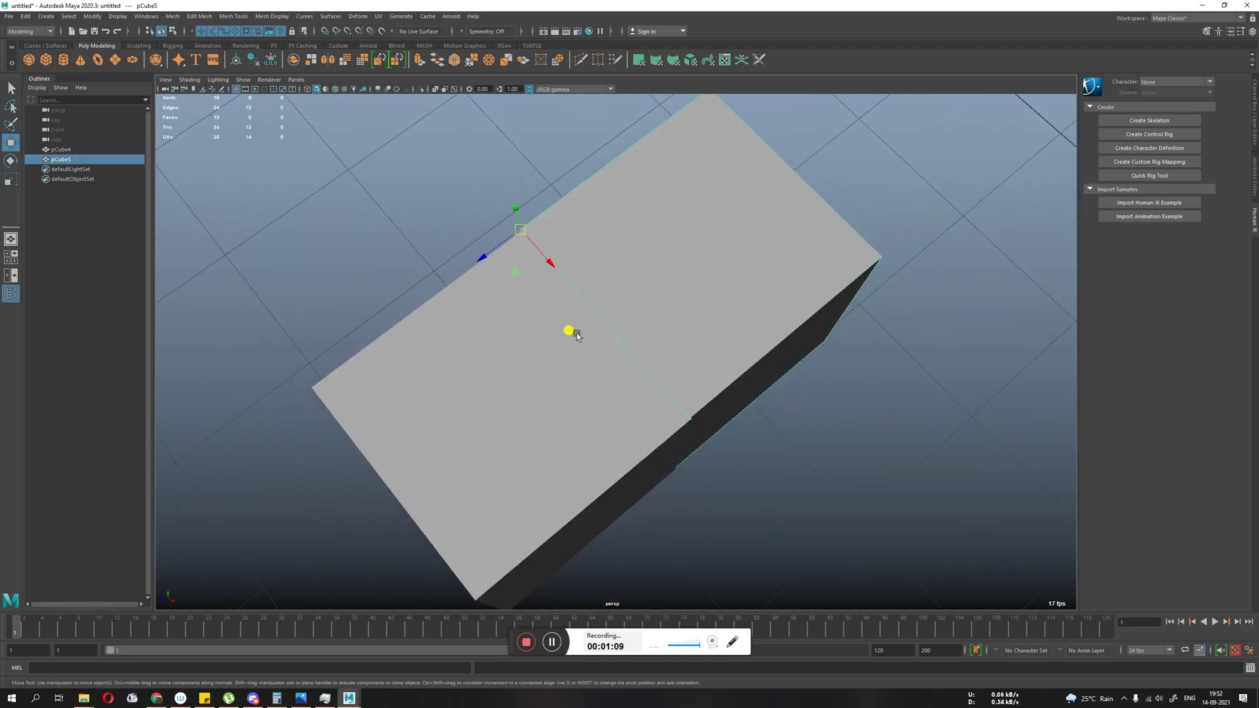
# Step: Move the cube pCube5 out of place and vertex-snap it back onto the neighbouring cube's corner
pyautogui.keyDown('alt'); pyautogui.moveTo(492, 281); pyautogui.dragTo(725, 303); pyautogui.keyUp('alt')
pyautogui.scroll(3, 722, 305)
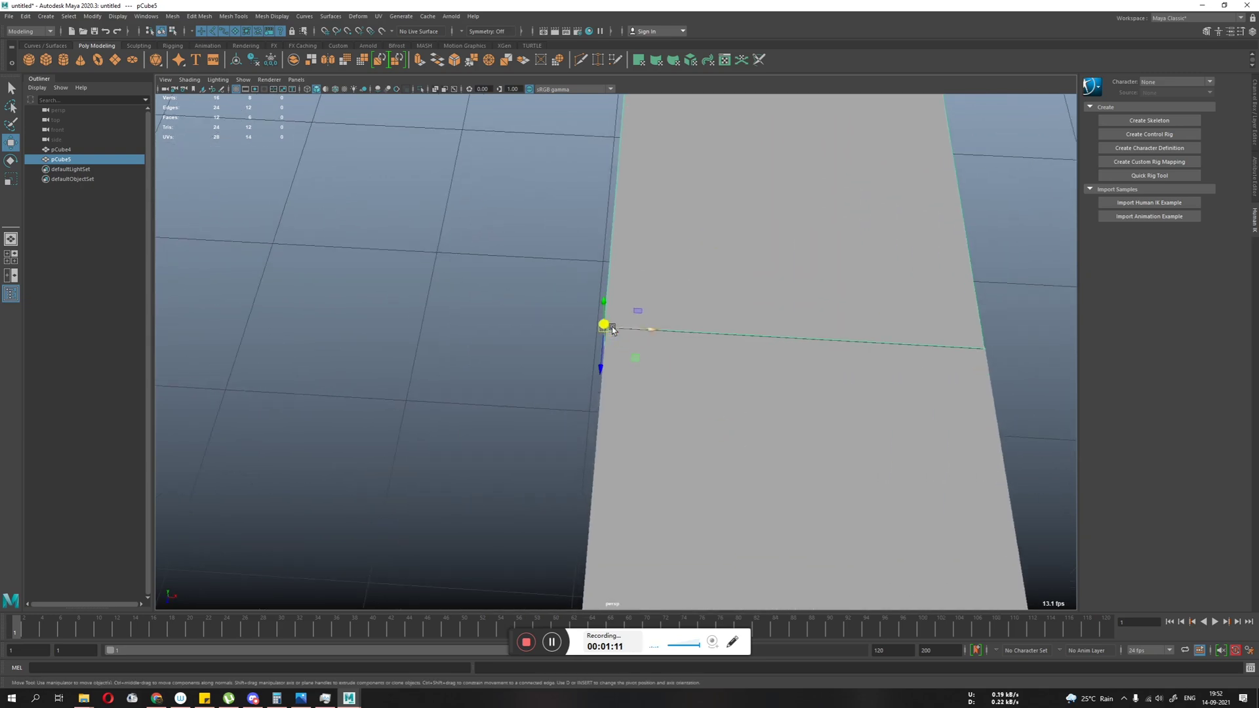
pyautogui.moveTo(602, 325); pyautogui.dragTo(658, 301)
pyautogui.press('v')
pyautogui.moveTo(614, 337); pyautogui.dragTo(579, 338, button='middle')
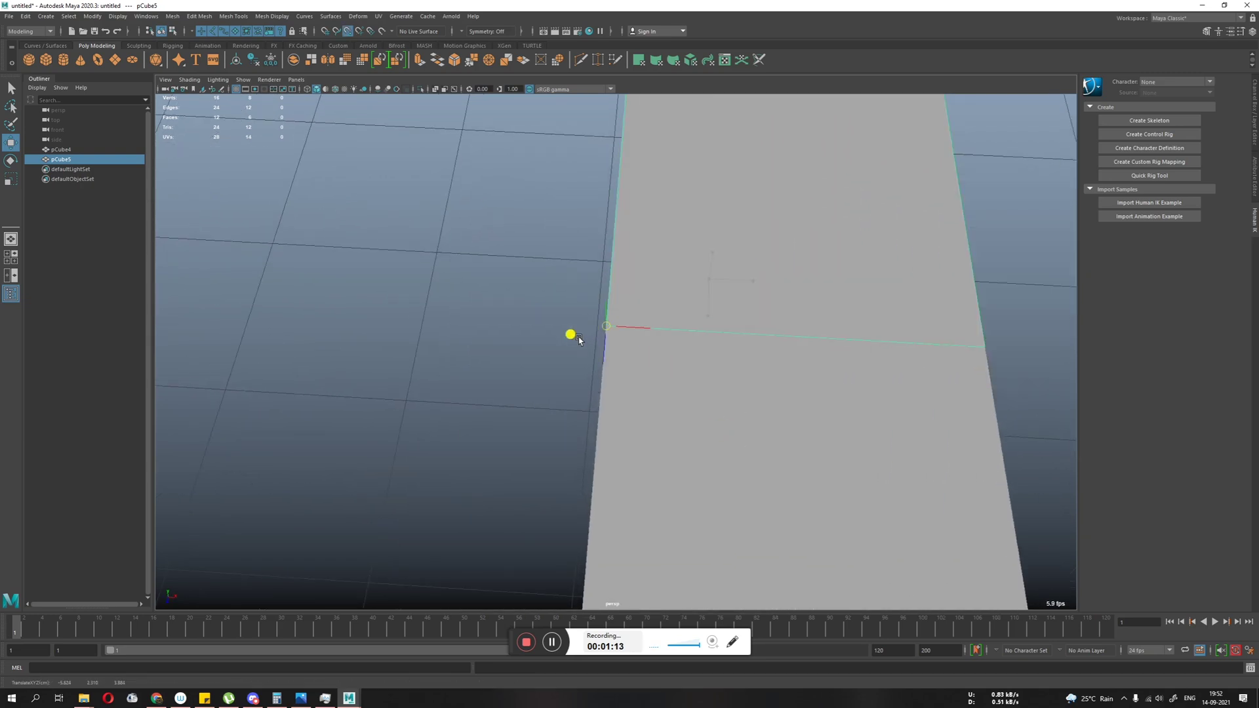
pyautogui.scroll(-3, 730, 434)
pyautogui.keyDown('alt'); pyautogui.moveTo(492, 439); pyautogui.dragTo(535, 403); pyautogui.keyUp('alt')
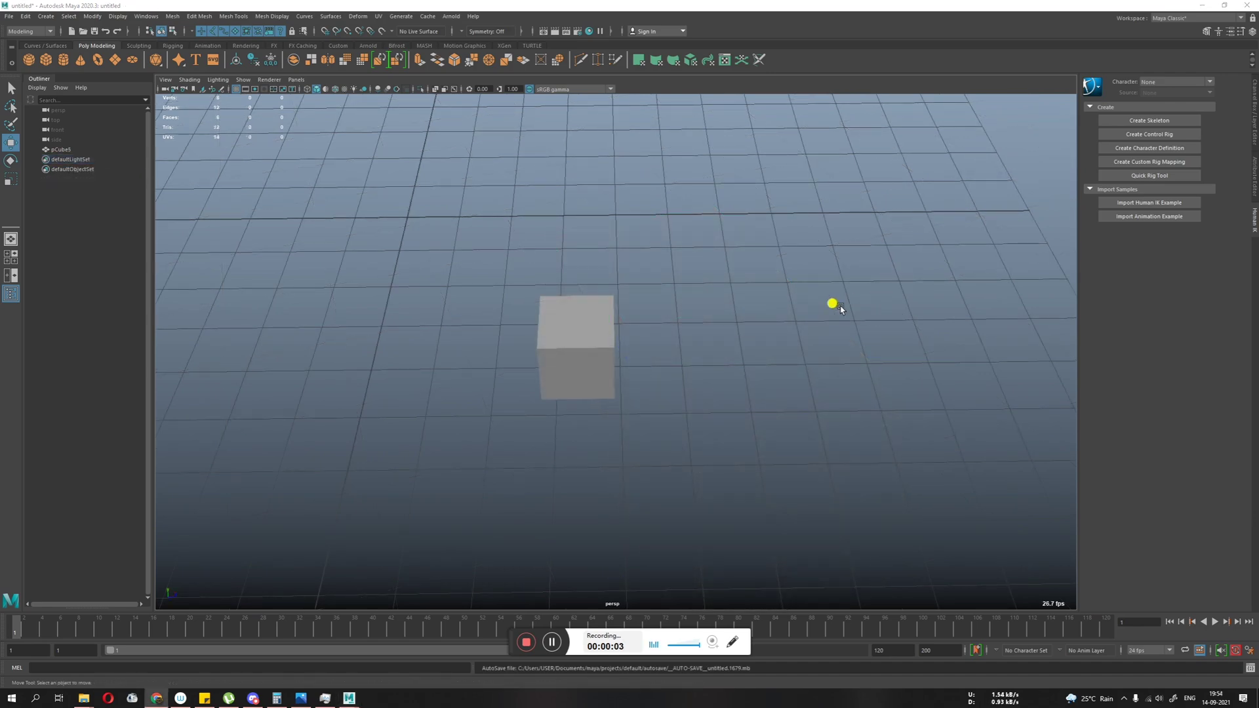
# Step: Select the cube and check where the Rotate, Scale and Move manipulators sit relative to it
pyautogui.keyDown('alt'); pyautogui.moveTo(683, 425); pyautogui.dragTo(600, 394); pyautogui.keyUp('alt')
pyautogui.keyDown('alt'); pyautogui.moveTo(656, 451); pyautogui.dragTo(250, 384, button='right'); pyautogui.keyUp('alt')
pyautogui.keyDown('alt'); pyautogui.moveTo(249, 384); pyautogui.dragTo(520, 438); pyautogui.keyUp('alt')
pyautogui.keyDown('alt'); pyautogui.moveTo(521, 441); pyautogui.dragTo(548, 434, button='right'); pyautogui.keyUp('alt')
pyautogui.moveTo(551, 433)
pyautogui.mouseDown()
pyautogui.moveTo(792, 289)
pyautogui.moveTo(571, 429)
pyautogui.mouseUp()
pyautogui.keyDown('alt'); pyautogui.moveTo(571, 430); pyautogui.dragTo(722, 438, button='right'); pyautogui.keyUp('alt')
pyautogui.keyDown('alt'); pyautogui.moveTo(560, 426); pyautogui.dragTo(638, 427); pyautogui.keyUp('alt')
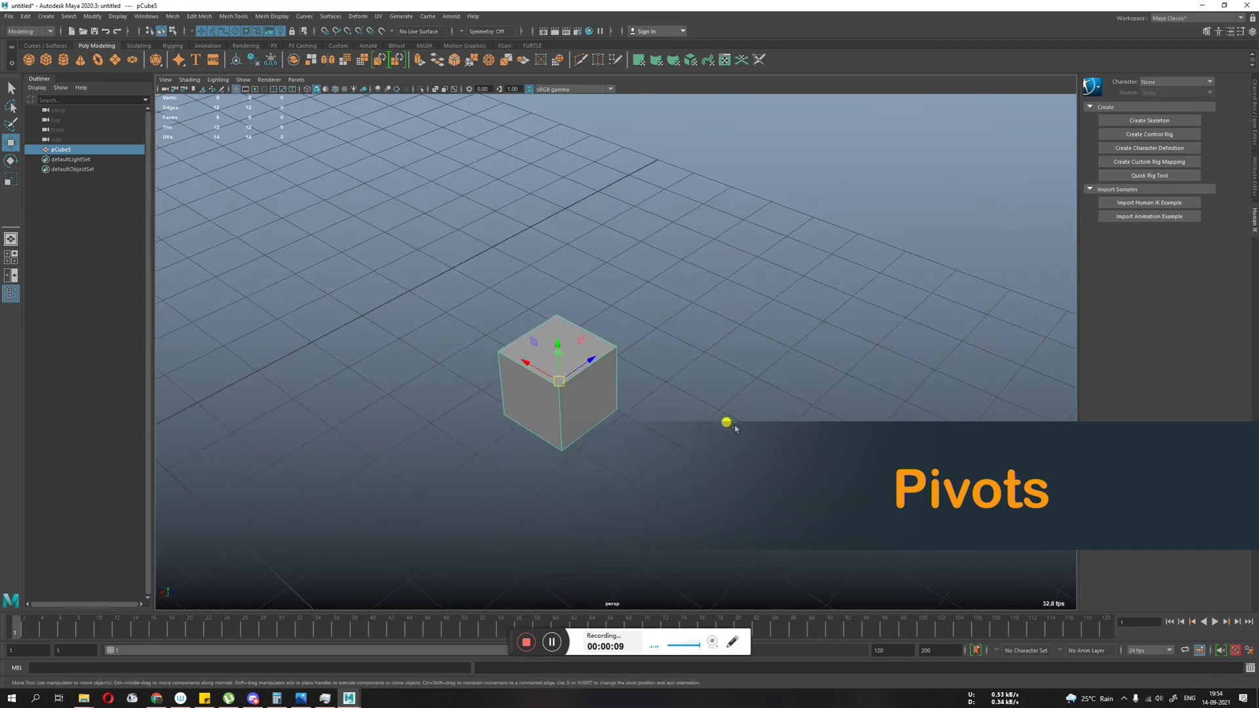
pyautogui.press('e')
pyautogui.press('r')
pyautogui.press('w')
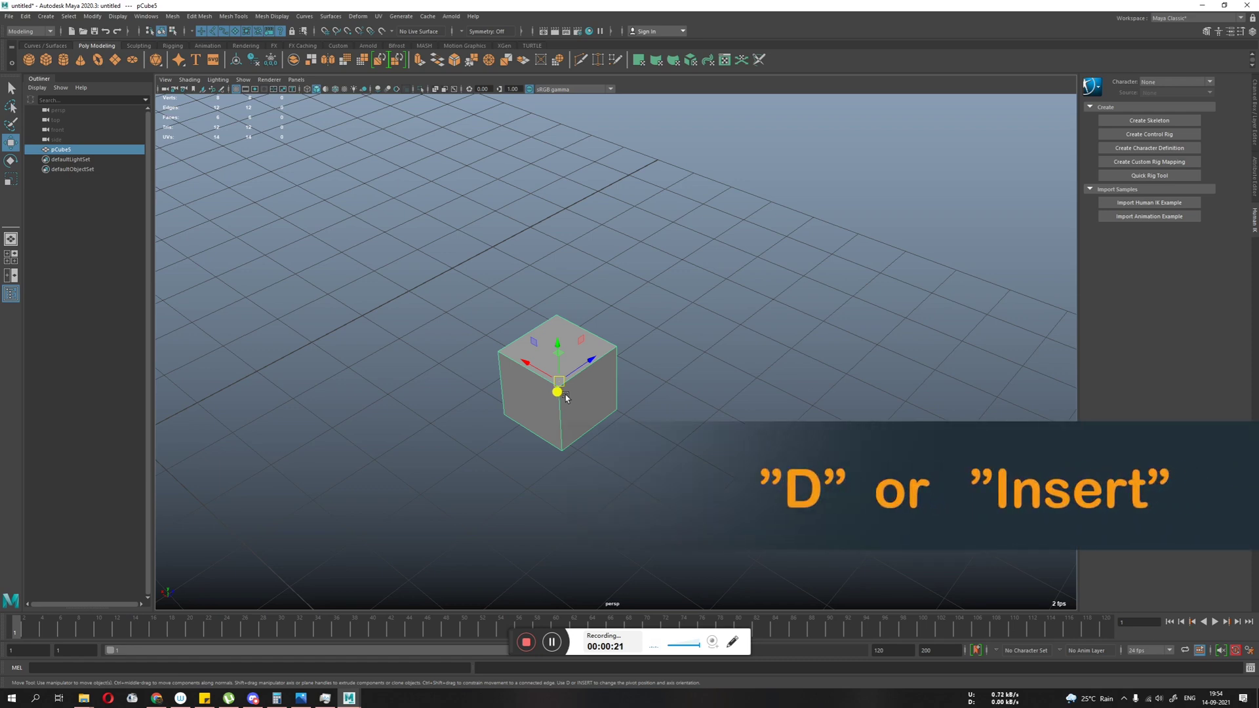
# Step: Enter pivot editing and freely reposition the cube's pivot around its corners and top face
pyautogui.press('d')
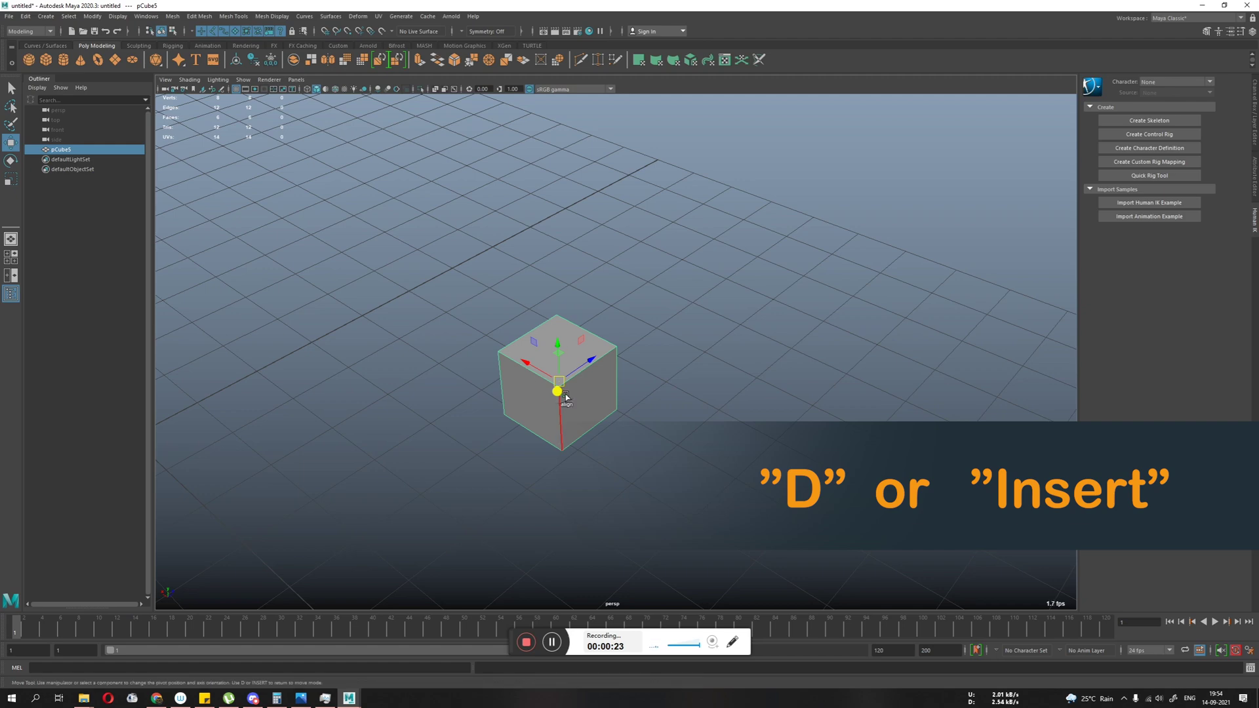
pyautogui.keyDown('alt'); pyautogui.moveTo(456, 453); pyautogui.dragTo(717, 494); pyautogui.keyUp('alt')
pyautogui.moveTo(678, 403); pyautogui.dragTo(662, 442)
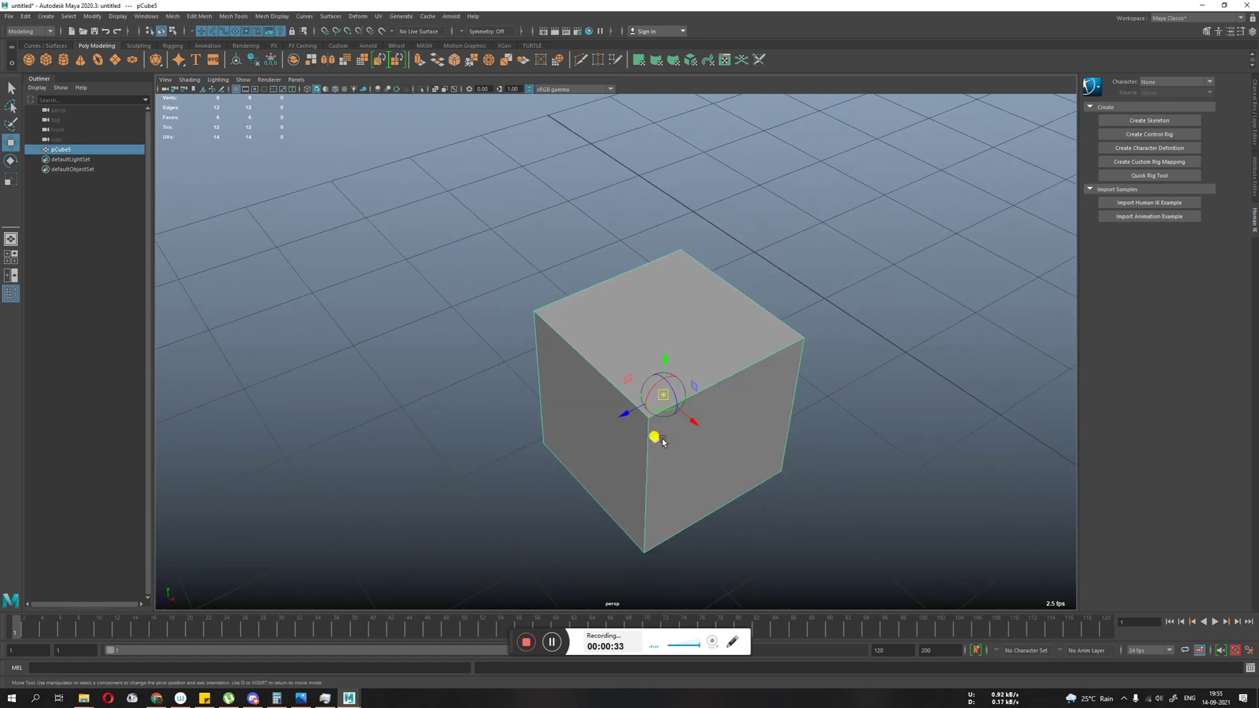
pyautogui.moveTo(657, 438); pyautogui.dragTo(426, 462)
pyautogui.keyDown('alt'); pyautogui.moveTo(719, 494); pyautogui.dragTo(801, 478); pyautogui.keyUp('alt')
pyautogui.moveTo(785, 482); pyautogui.dragTo(602, 391, button='middle')
pyautogui.keyDown('alt'); pyautogui.moveTo(630, 411); pyautogui.dragTo(615, 440); pyautogui.keyUp('alt')
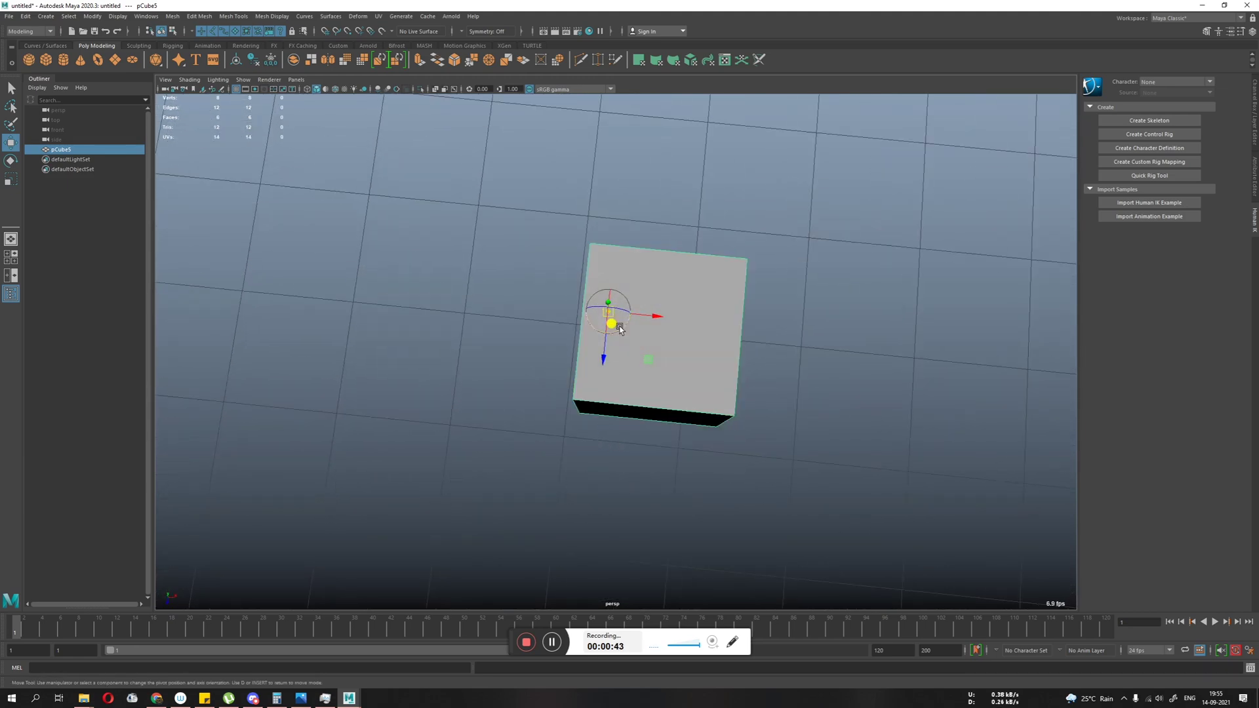
# Step: Place the pivot in empty space a short distance beside the cube and leave pivot editing
pyautogui.keyDown('alt'); pyautogui.moveTo(612, 316); pyautogui.dragTo(604, 393); pyautogui.keyUp('alt')
pyautogui.moveTo(641, 366); pyautogui.dragTo(629, 299, button='middle')
pyautogui.keyDown('alt'); pyautogui.moveTo(621, 287); pyautogui.dragTo(694, 337); pyautogui.keyUp('alt')
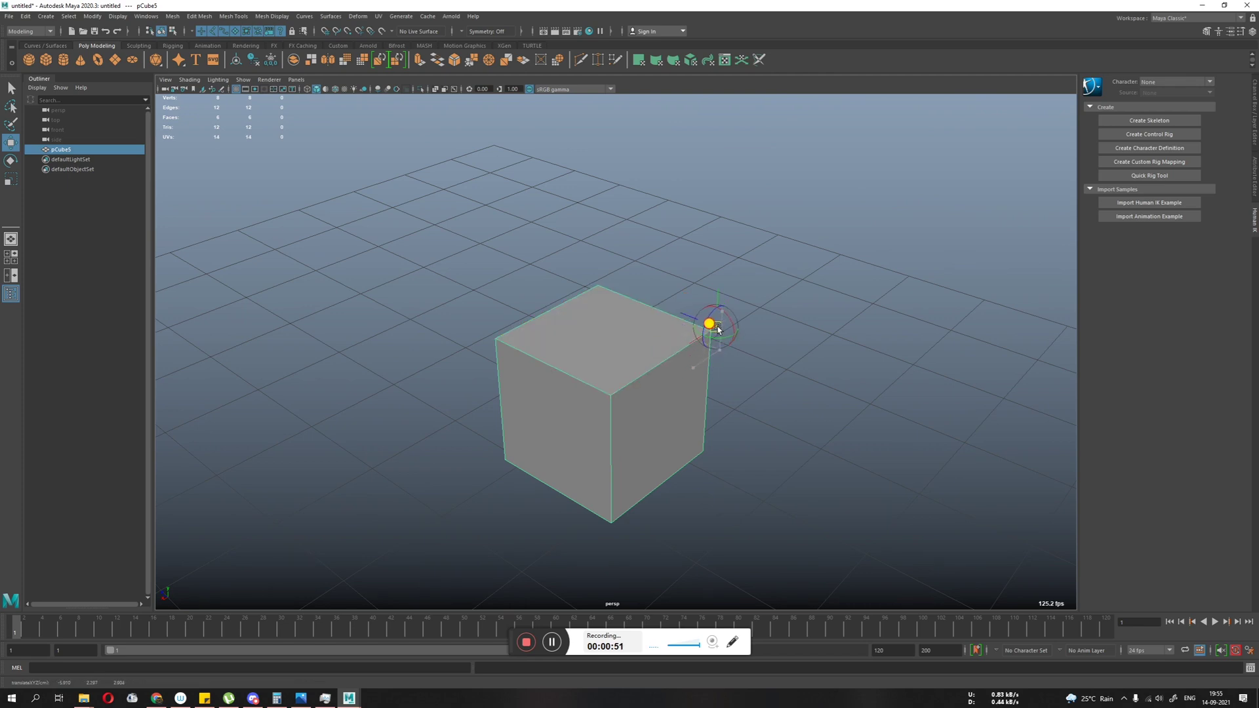
pyautogui.keyDown('alt'); pyautogui.moveTo(731, 317); pyautogui.dragTo(718, 403); pyautogui.keyUp('alt')
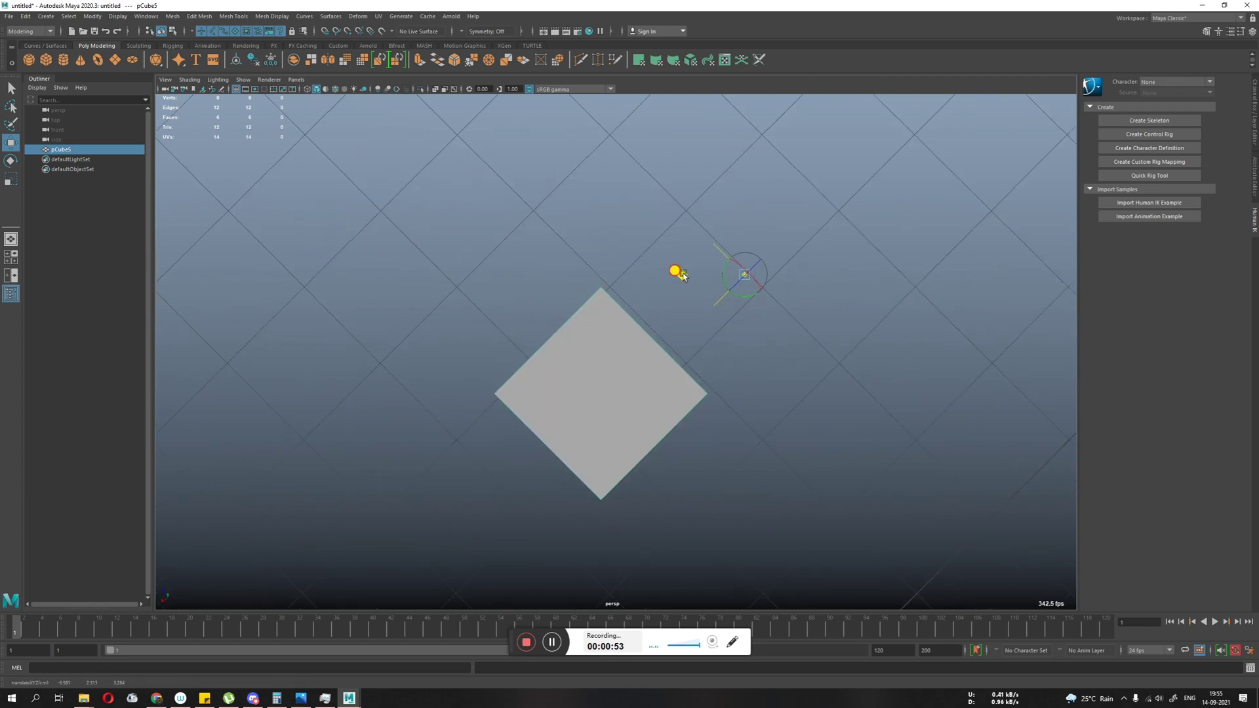
pyautogui.moveTo(678, 261)
pyautogui.keyDown('alt'); pyautogui.mouseDown()
pyautogui.moveTo(462, 286)
pyautogui.moveTo(562, 308)
pyautogui.moveTo(682, 278)
pyautogui.mouseUp(); pyautogui.keyUp('alt')
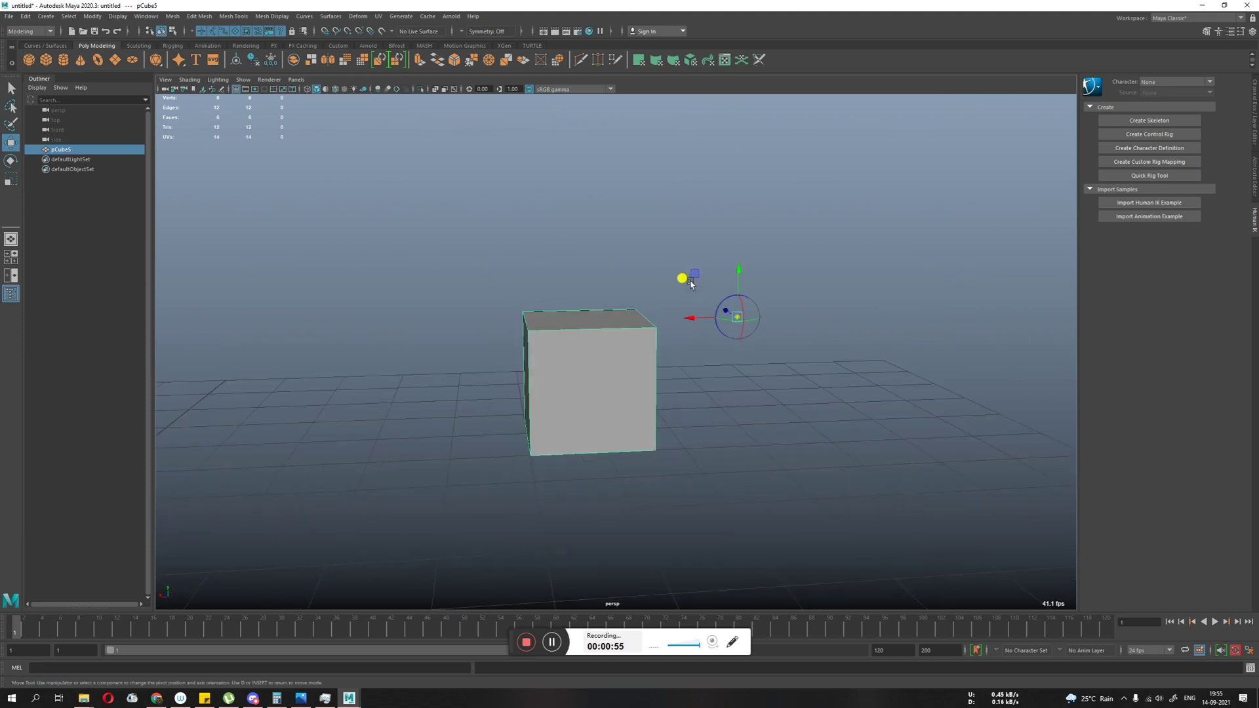
pyautogui.moveTo(705, 340); pyautogui.dragTo(708, 343, button='middle')
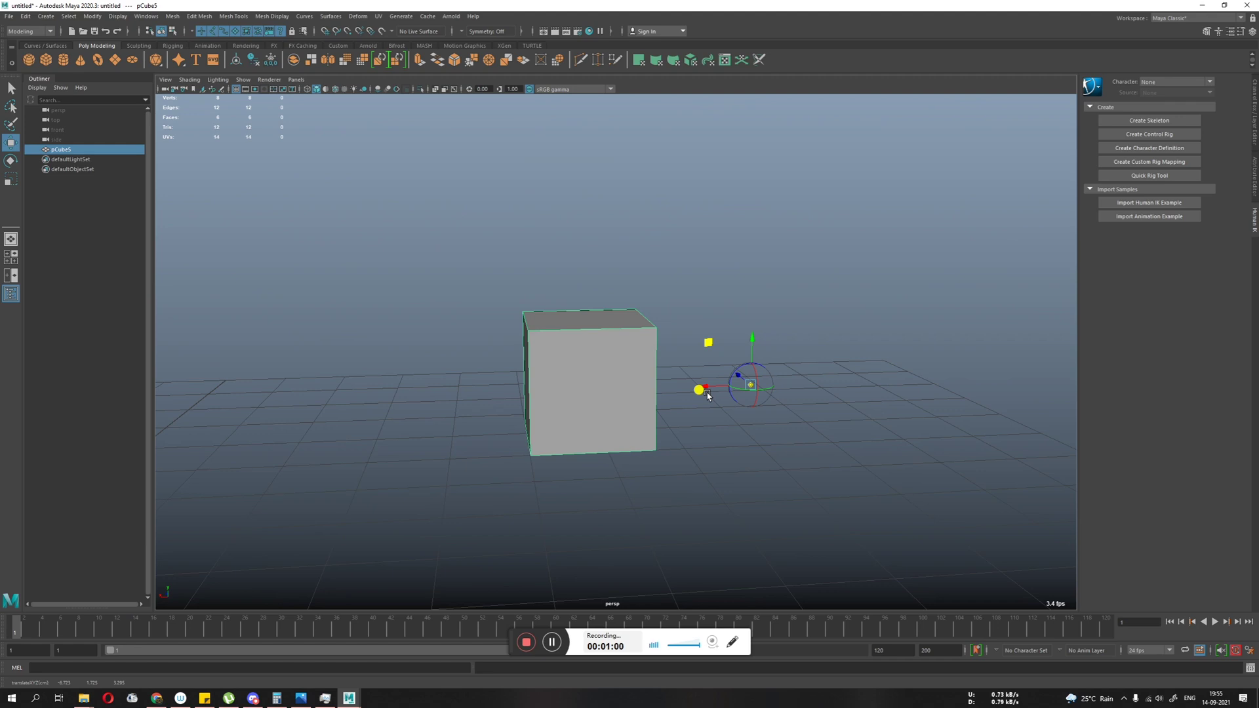
pyautogui.press('d')
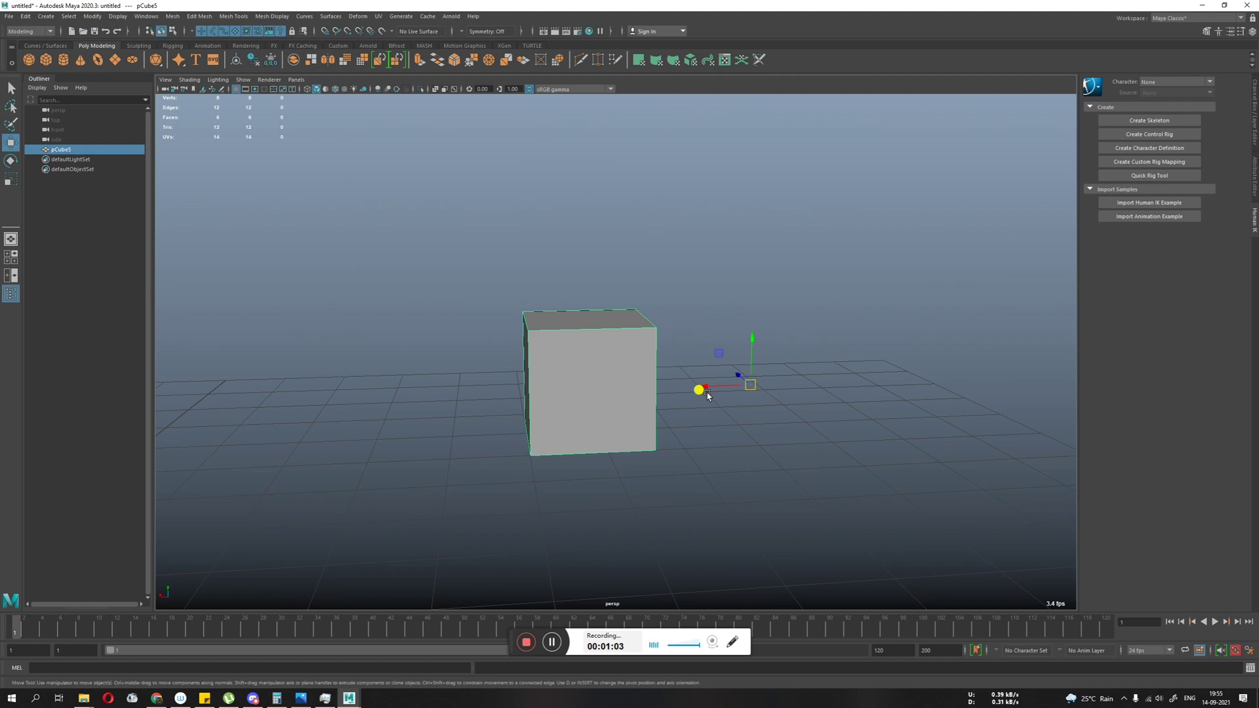
# Step: Compare the Rotate, Scale and Move manipulators at the cube's offset pivot
pyautogui.keyDown('alt'); pyautogui.moveTo(726, 380); pyautogui.dragTo(749, 413); pyautogui.keyUp('alt')
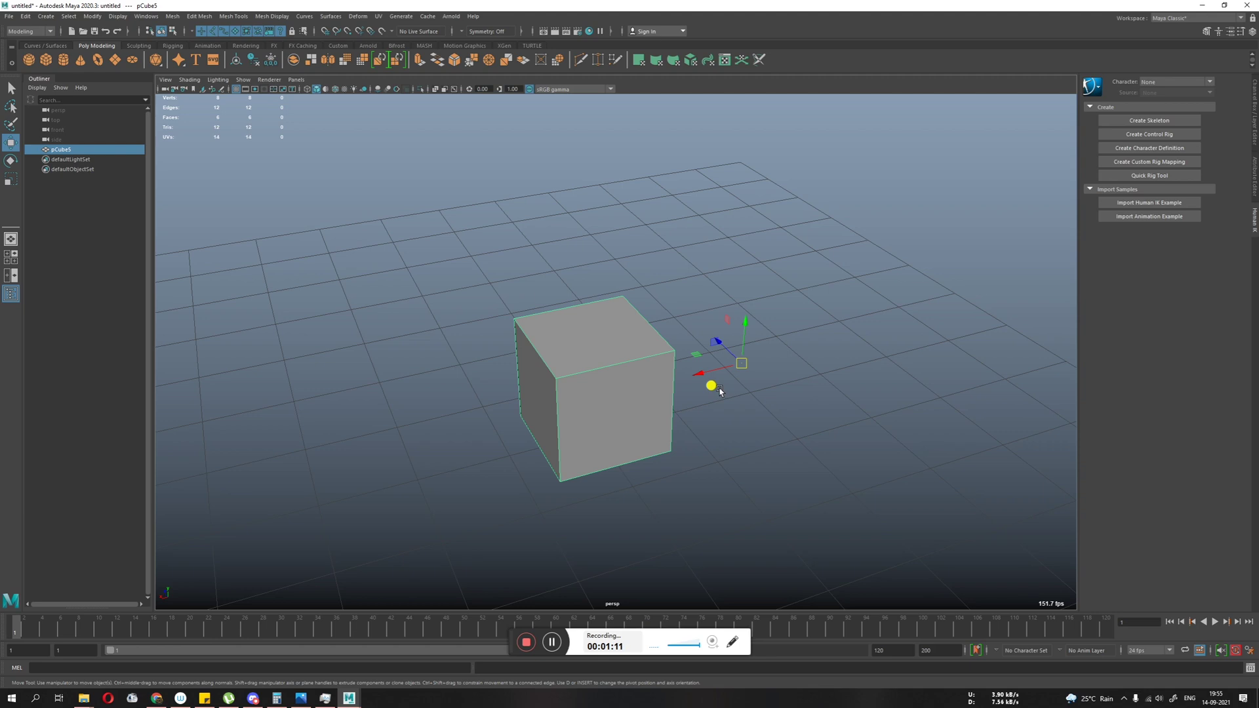
pyautogui.keyDown('alt'); pyautogui.moveTo(712, 375); pyautogui.dragTo(714, 379); pyautogui.keyUp('alt')
pyautogui.press('e')
pyautogui.press('r')
pyautogui.press('e')
pyautogui.press('w')
pyautogui.press('e')
pyautogui.press('r')
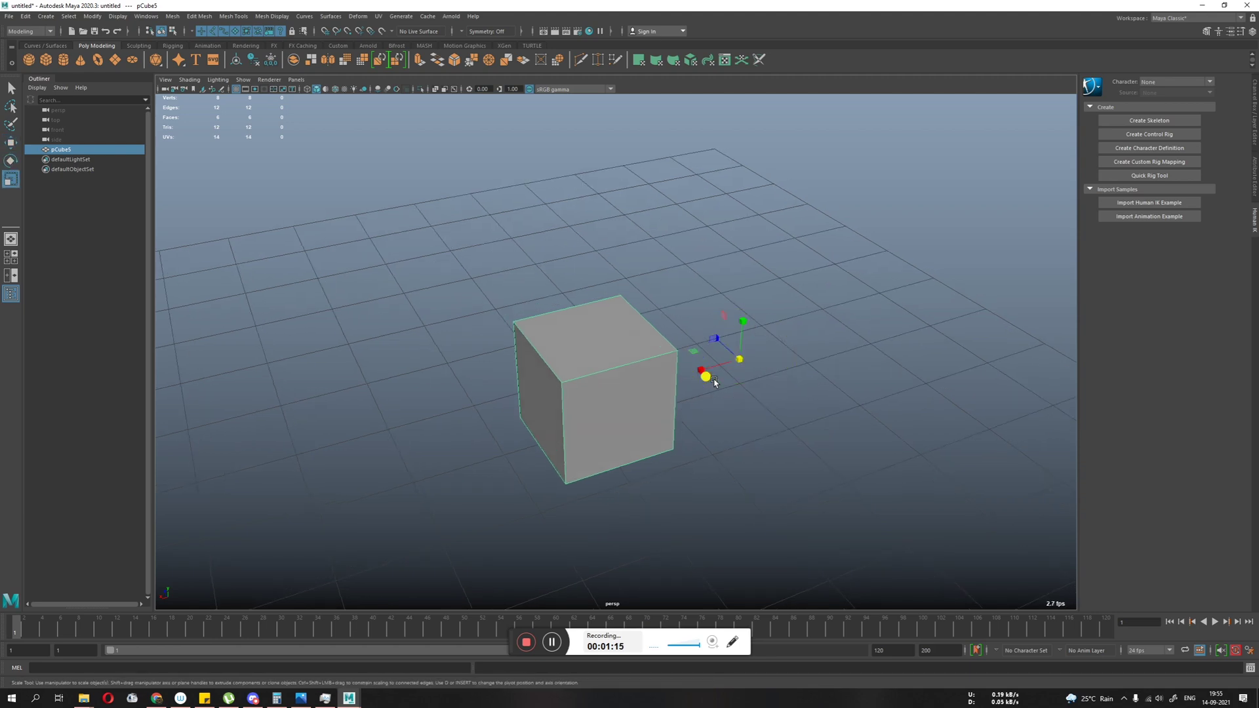
pyautogui.press('w')
# Step: Try rotating the cube around its offset pivot on different axes, undoing each rotation
pyautogui.keyDown('alt'); pyautogui.moveTo(739, 368); pyautogui.dragTo(731, 399); pyautogui.keyUp('alt')
pyautogui.press('e')
pyautogui.moveTo(772, 360); pyautogui.dragTo(708, 416)
pyautogui.hotkey('ctrl', 'z')
pyautogui.moveTo(759, 370); pyautogui.dragTo(795, 423)
pyautogui.hotkey('ctrl', 'z')
pyautogui.scroll(-1, 721, 441)
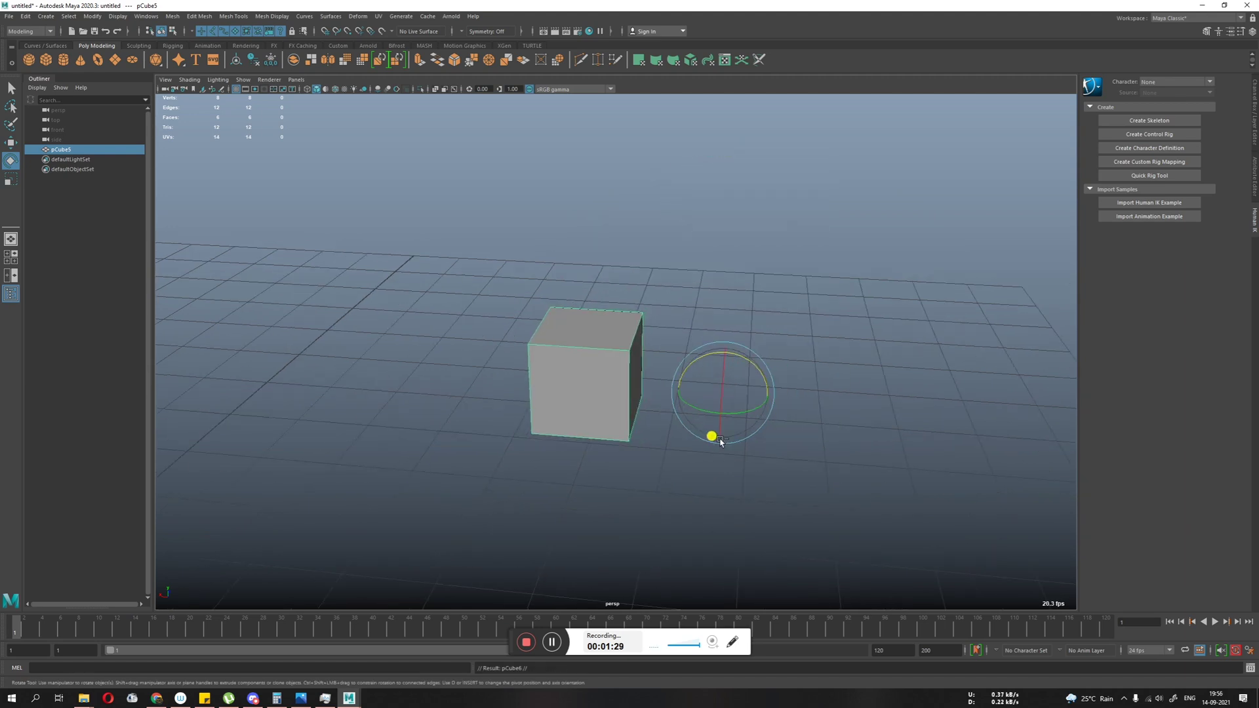
# Step: Rotate a duplicate of the cube around the offset pivot and repeat the transformed duplication seven times to form a ring
pyautogui.moveTo(733, 354); pyautogui.dragTo(656, 363)
pyautogui.hotkey('shift', 'd')
pyautogui.hotkey('shift', 'd')
pyautogui.hotkey('shift', 'd')
pyautogui.hotkey('shift', 'd')
pyautogui.hotkey('shift', 'd')
pyautogui.hotkey('shift', 'd')
pyautogui.hotkey('shift', 'd')
# Step: Select the eight duplicated cubes in the ring and delete them, keeping the original cube
pyautogui.keyDown('shift'); pyautogui.click(623, 298); pyautogui.keyUp('shift')
pyautogui.keyDown('shift'); pyautogui.click(648, 269); pyautogui.keyUp('shift')
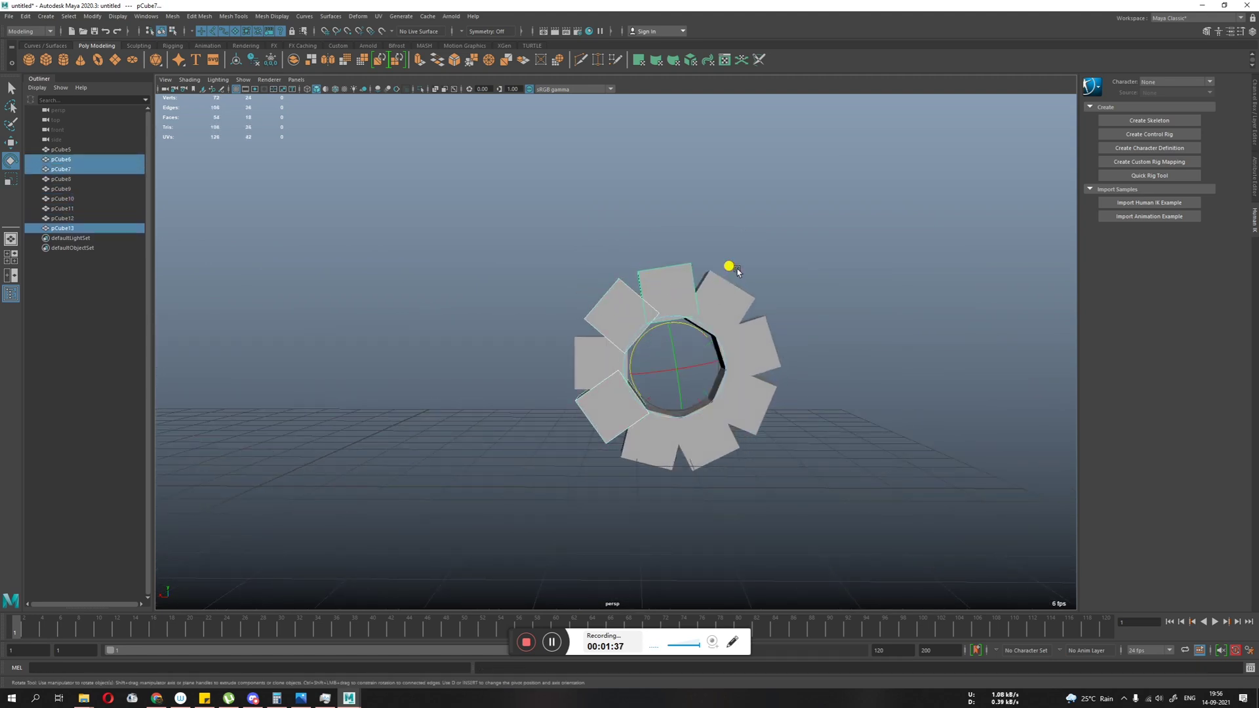
pyautogui.keyDown('shift'); pyautogui.moveTo(735, 272); pyautogui.dragTo(728, 509); pyautogui.keyUp('shift')
pyautogui.keyDown('shift'); pyautogui.moveTo(658, 472); pyautogui.dragTo(653, 456); pyautogui.keyUp('shift')
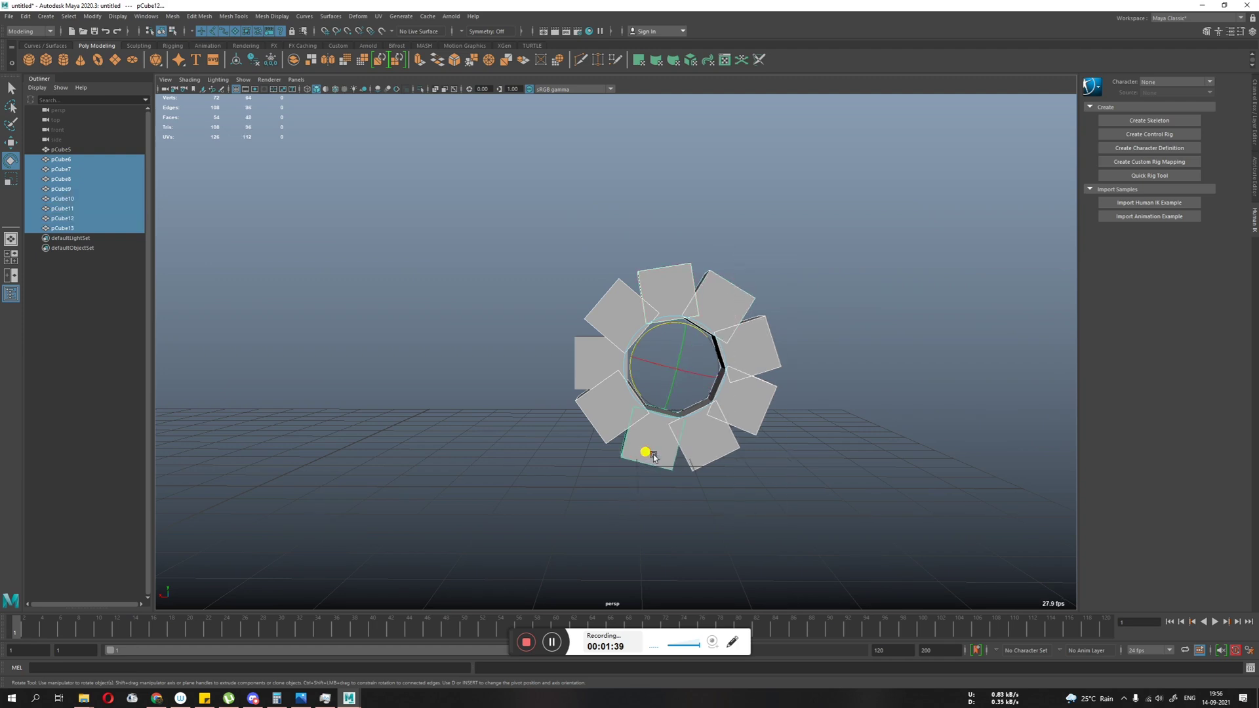
pyautogui.press('Delete')
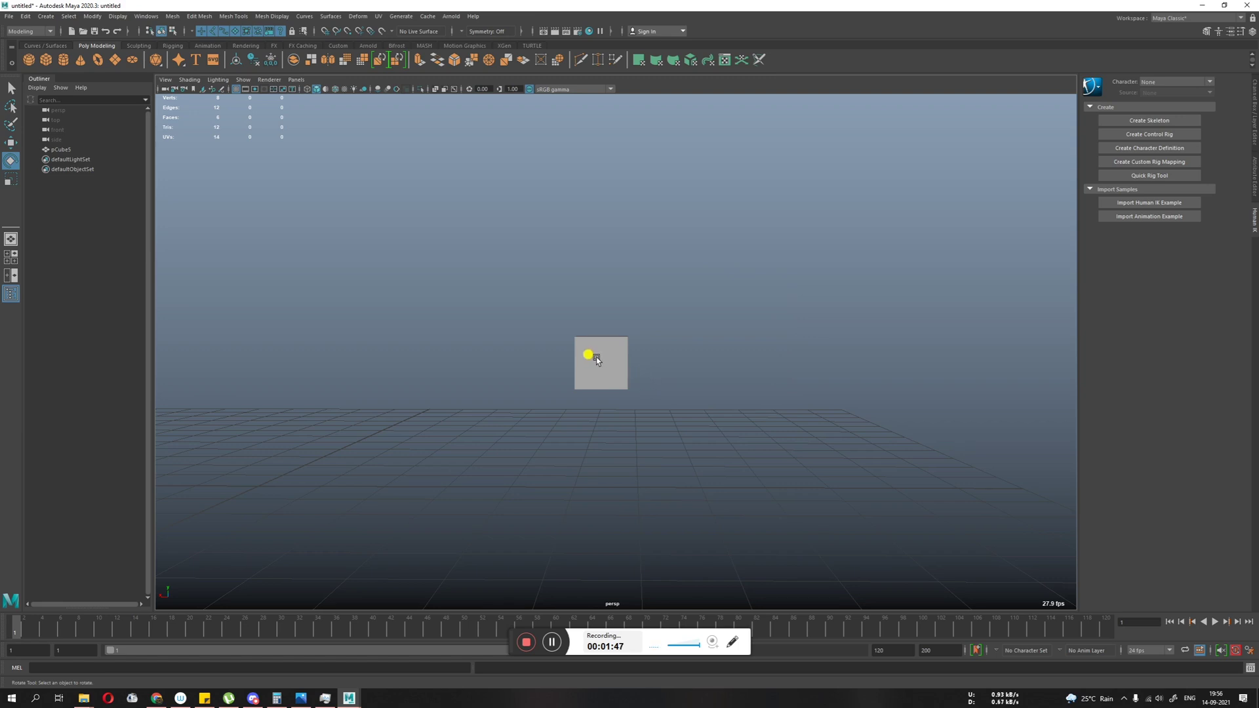
# Step: Select the remaining cube with the Move tool and center its pivot
pyautogui.keyDown('alt'); pyautogui.moveTo(596, 358); pyautogui.dragTo(583, 502); pyautogui.keyUp('alt')
pyautogui.hotkey('ctrl', 'z')
pyautogui.keyDown('alt'); pyautogui.moveTo(500, 431); pyautogui.dragTo(562, 420); pyautogui.keyUp('alt')
pyautogui.press('w')
pyautogui.keyDown('alt'); pyautogui.moveTo(630, 448); pyautogui.dragTo(646, 416); pyautogui.keyUp('alt')
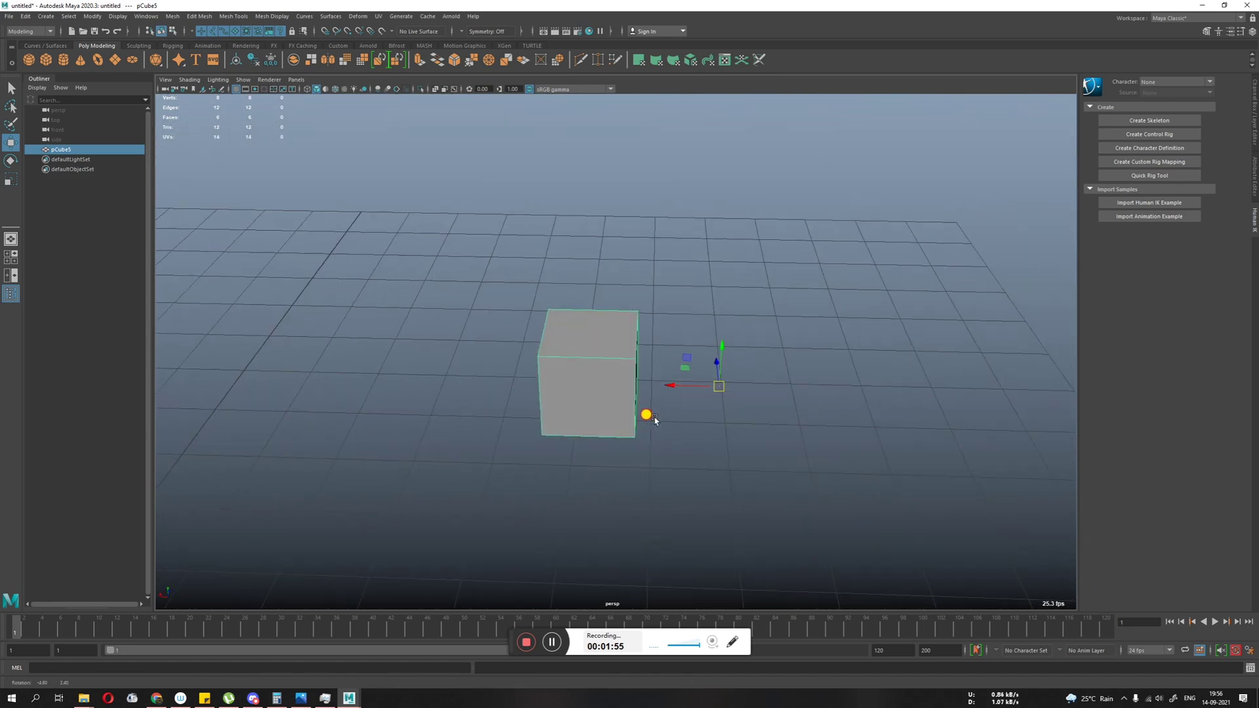
pyautogui.press('e')
pyautogui.press('w')
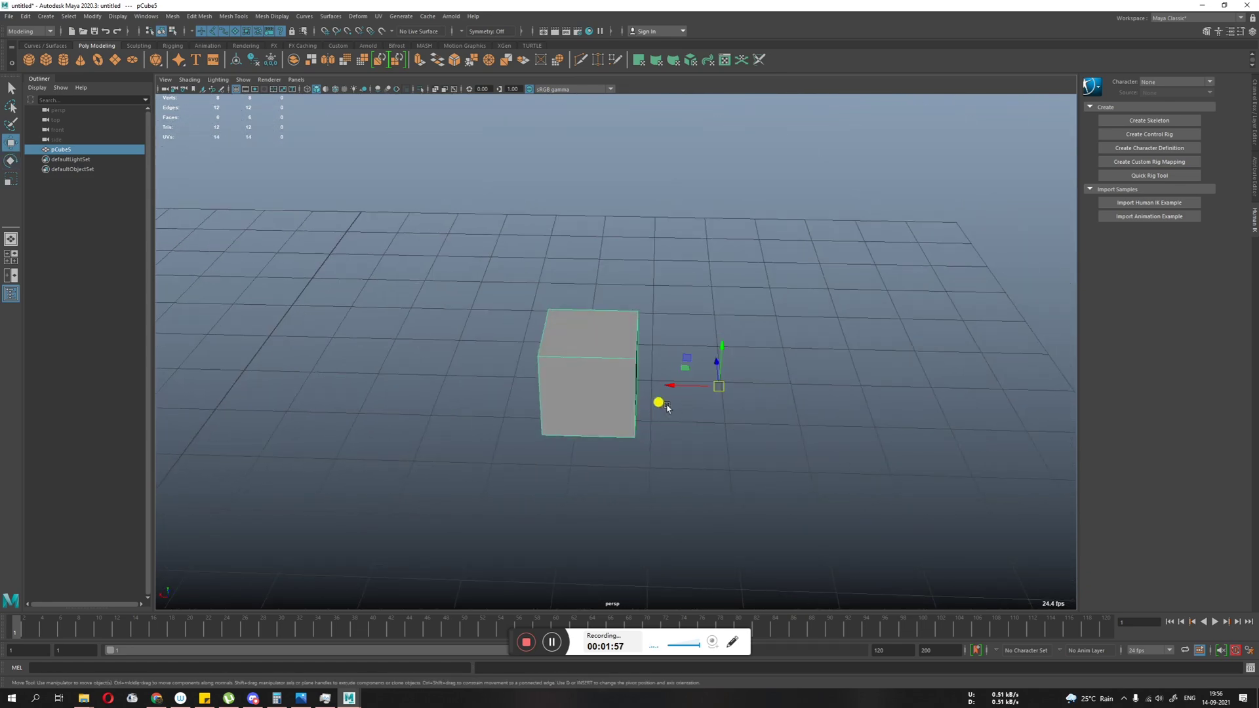
pyautogui.click(90, 17)
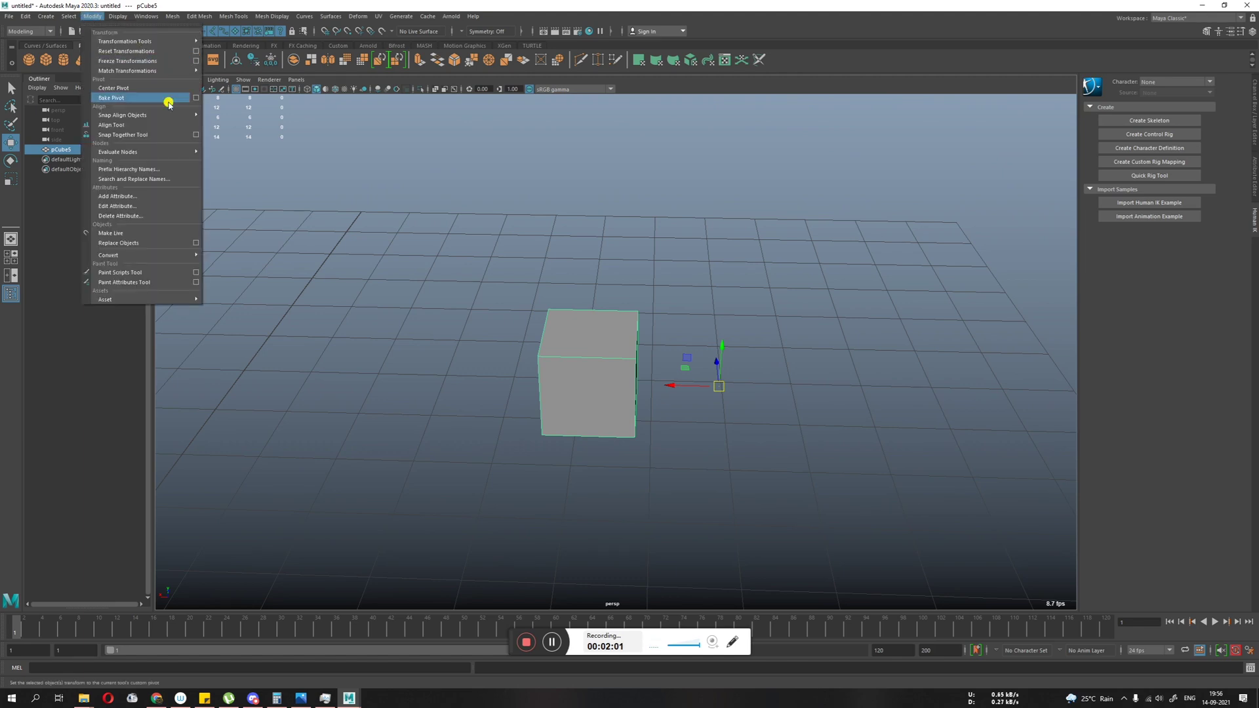
pyautogui.click(134, 88)
# Step: Rotate the cube freely around its centered pivot
pyautogui.keyDown('alt'); pyautogui.moveTo(416, 225); pyautogui.dragTo(748, 376); pyautogui.keyUp('alt')
pyautogui.press('e')
pyautogui.press('3')
pyautogui.moveTo(641, 326); pyautogui.dragTo(509, 551)
pyautogui.press('1')
pyautogui.keyDown('alt'); pyautogui.moveTo(679, 404); pyautogui.dragTo(759, 451); pyautogui.keyUp('alt')
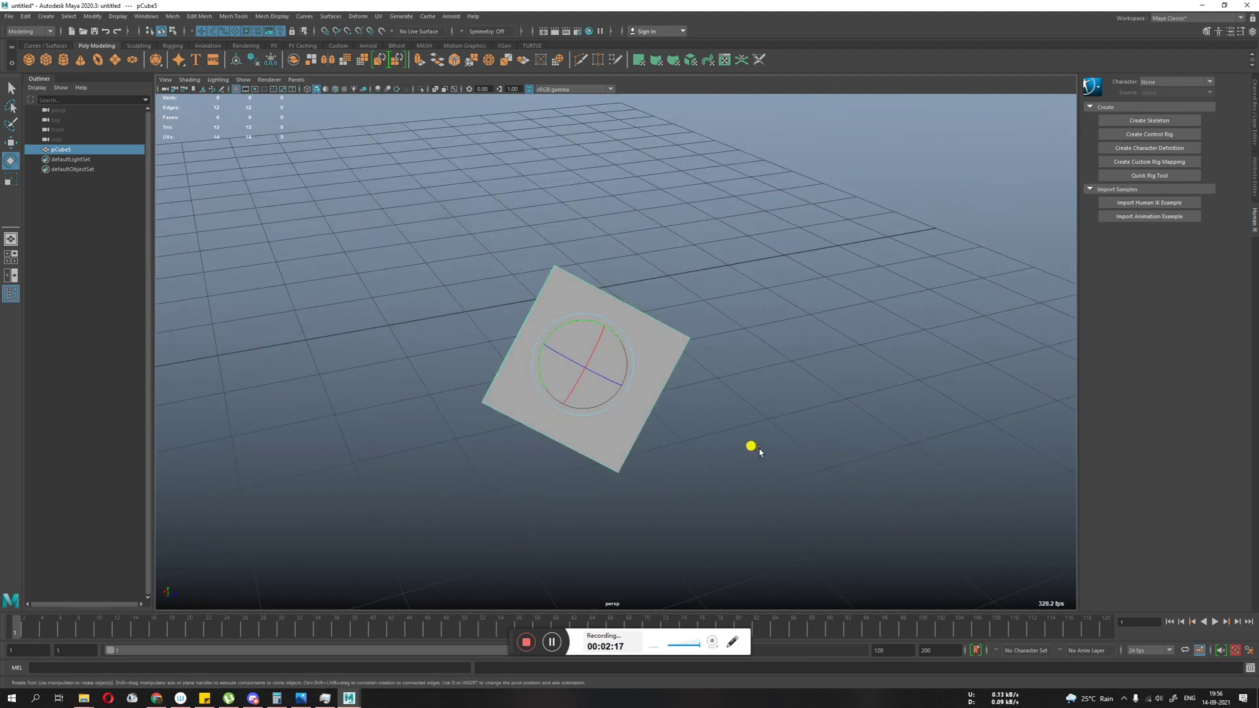
# Step: Reset the cube's X, Y and Z rotation values to 0
pyautogui.click(1250, 143)
pyautogui.moveTo(1230, 130); pyautogui.dragTo(1231, 146)
pyautogui.write('0')
pyautogui.press('Return')
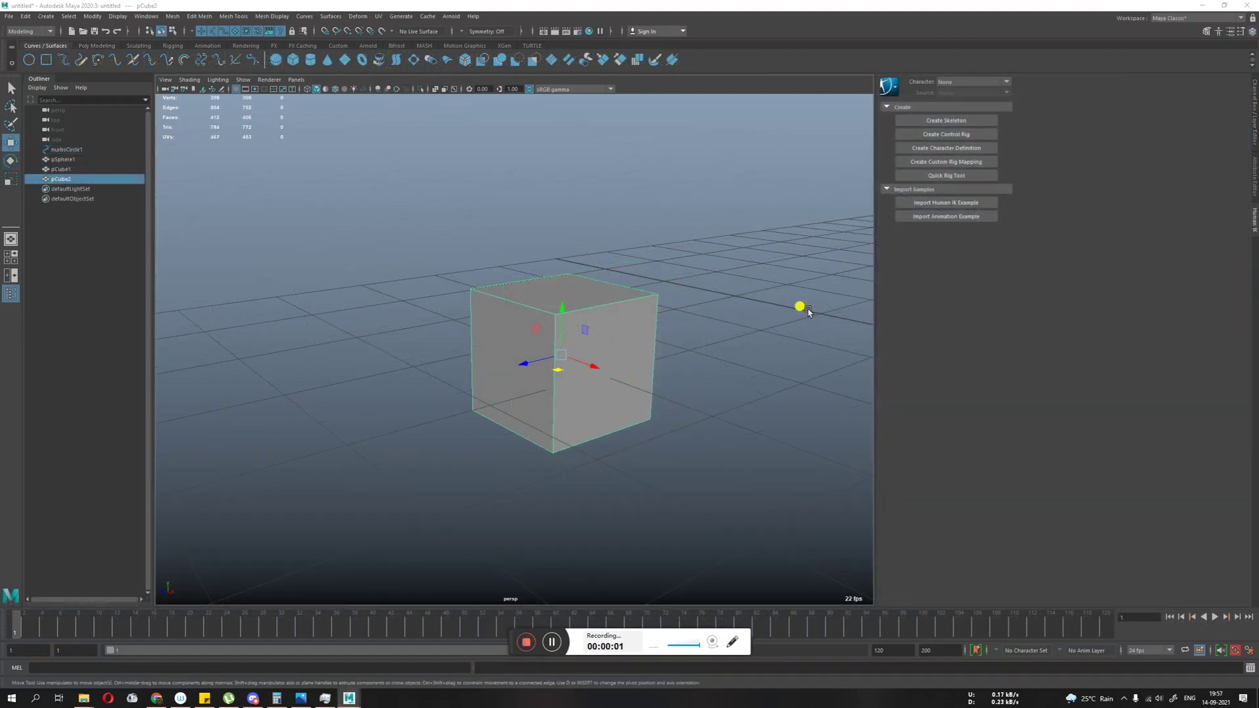
pyautogui.keyDown('alt'); pyautogui.moveTo(592, 401); pyautogui.dragTo(523, 449); pyautogui.keyUp('alt')
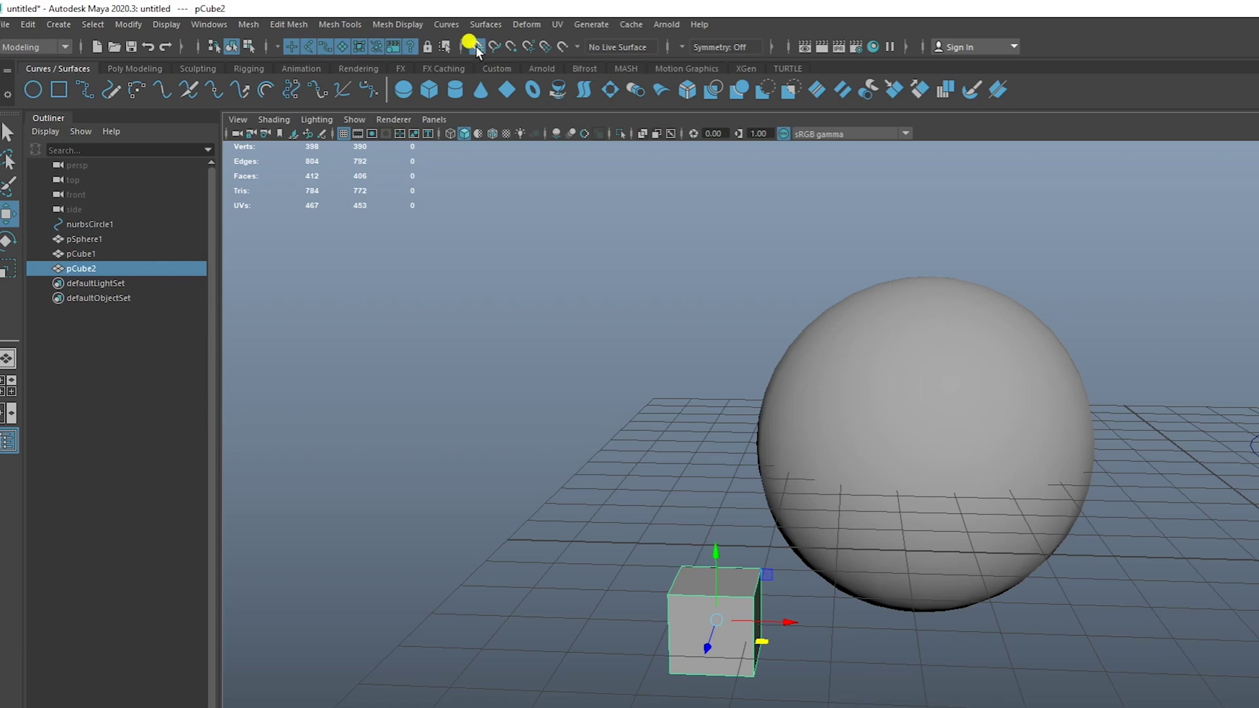
# Step: Turn on grid snapping and move the selected cube across the ground grid close to the other cube
pyautogui.moveTo(679, 522)
pyautogui.keyDown('alt'); pyautogui.mouseDown()
pyautogui.moveTo(679, 551)
pyautogui.moveTo(680, 538)
pyautogui.mouseUp(); pyautogui.keyUp('alt')
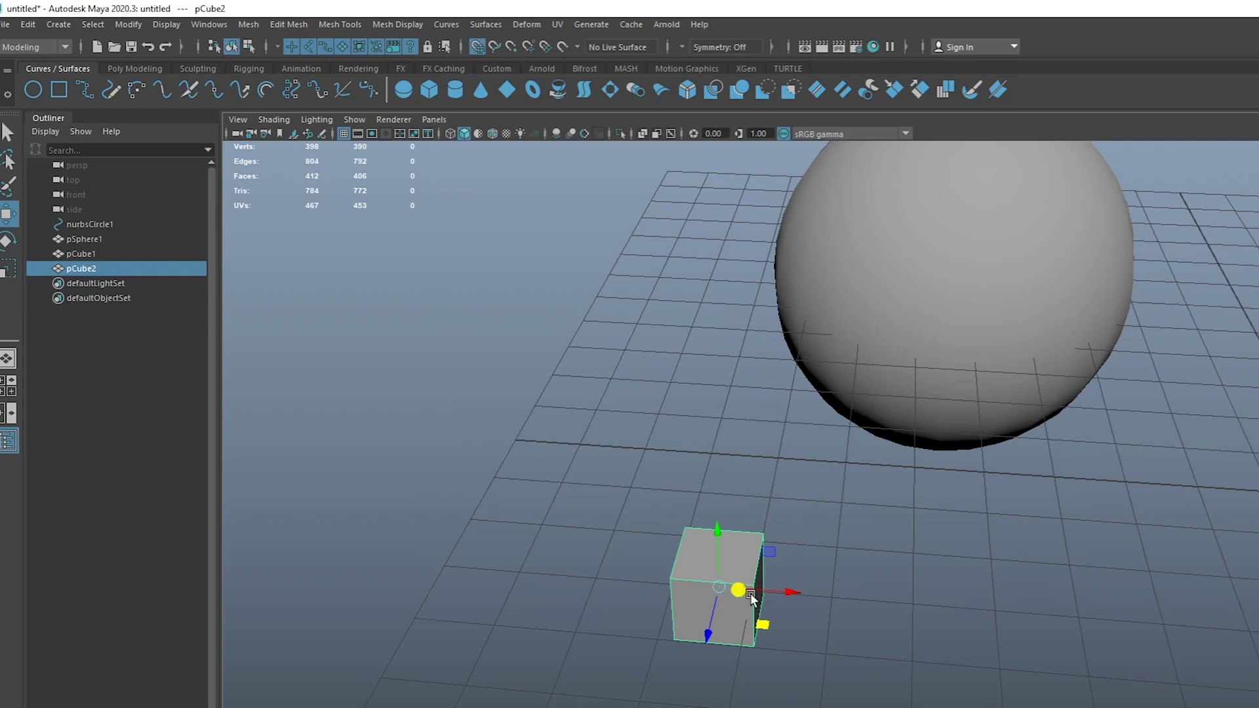
pyautogui.keyDown('alt'); pyautogui.moveTo(723, 568); pyautogui.dragTo(688, 558); pyautogui.keyUp('alt')
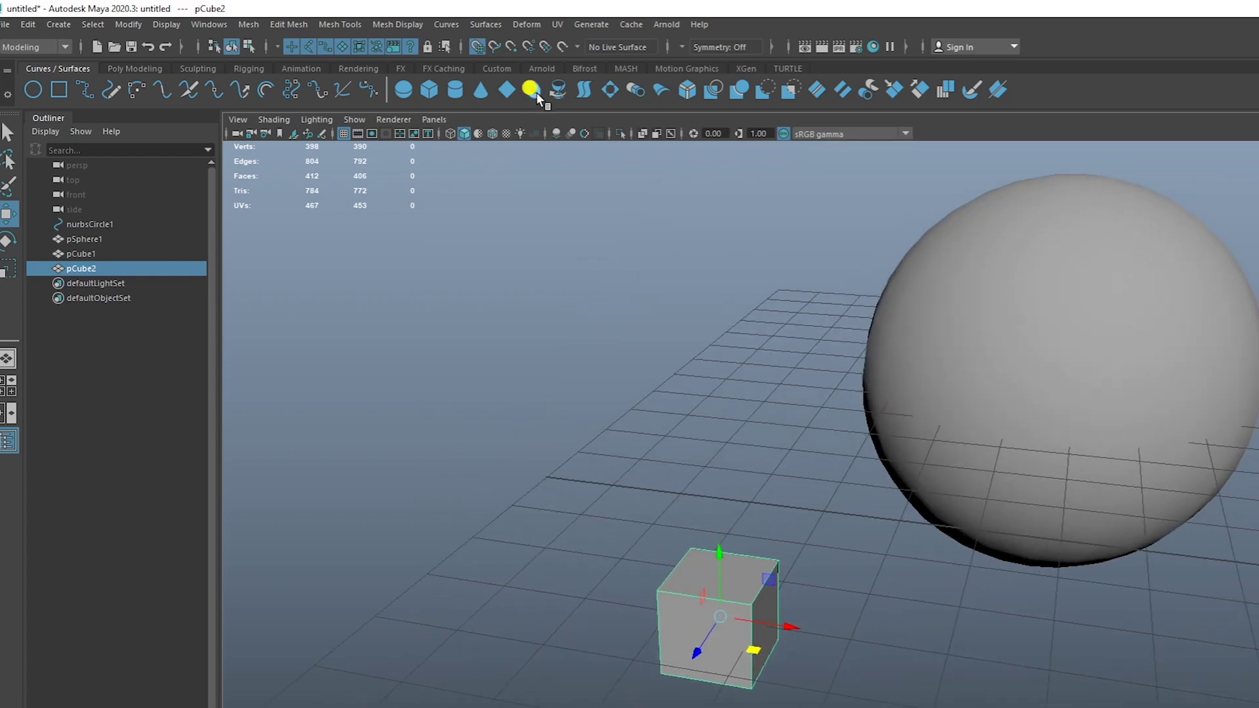
pyautogui.keyDown('alt'); pyautogui.moveTo(571, 377); pyautogui.dragTo(510, 162, button='middle'); pyautogui.keyUp('alt')
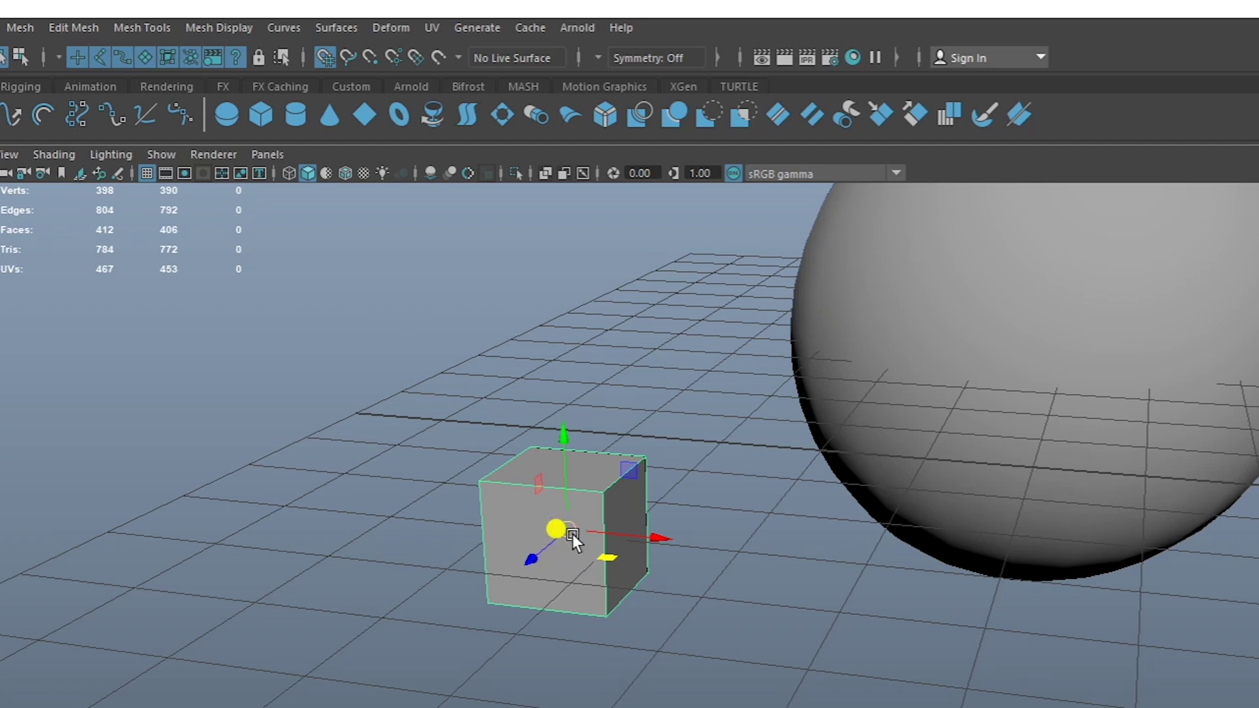
pyautogui.scroll(-5, 710, 706)
pyautogui.keyDown('alt'); pyautogui.moveTo(407, 591); pyautogui.dragTo(923, 658); pyautogui.keyUp('alt')
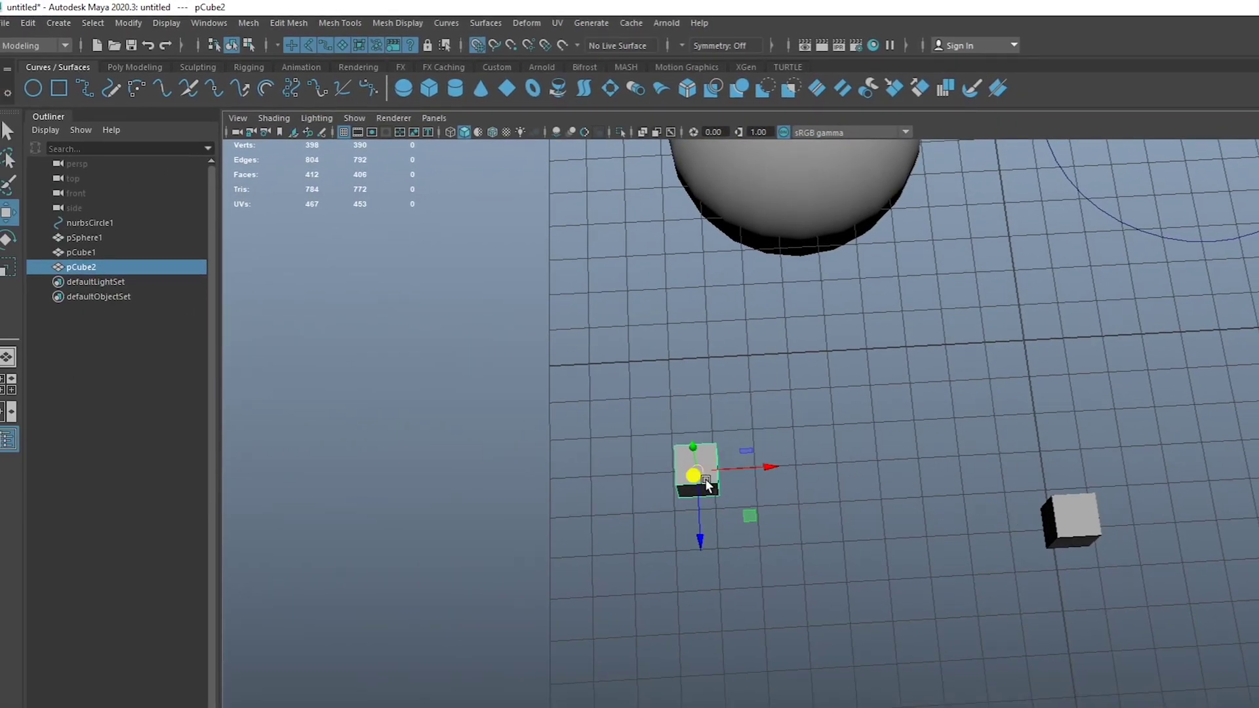
pyautogui.moveTo(707, 484); pyautogui.dragTo(970, 462)
pyautogui.keyDown('alt'); pyautogui.moveTo(969, 462); pyautogui.dragTo(787, 433, button='middle'); pyautogui.keyUp('alt')
pyautogui.scroll(3, 826, 625)
pyautogui.keyDown('alt'); pyautogui.moveTo(826, 625); pyautogui.dragTo(858, 458); pyautogui.keyUp('alt')
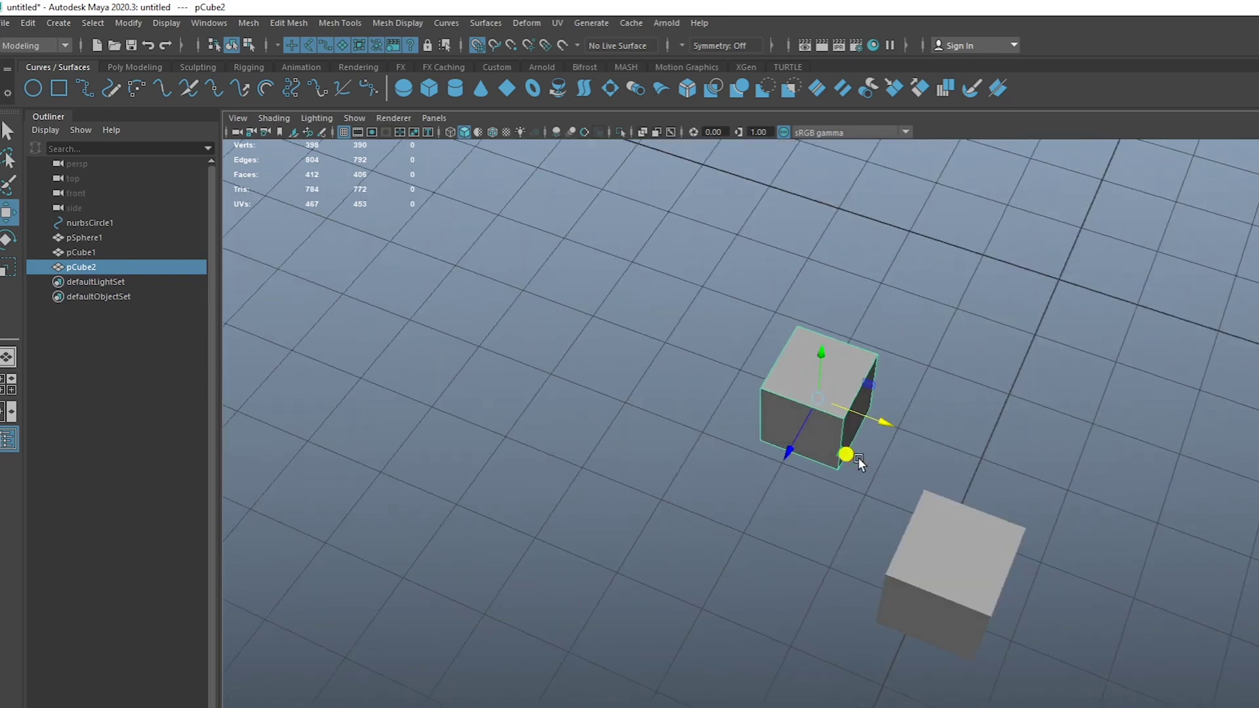
pyautogui.keyDown('alt'); pyautogui.moveTo(879, 416); pyautogui.dragTo(522, 431); pyautogui.keyUp('alt')
# Step: Examine the cube's alignment with the grid in the maximized side view at several zoom levels, and return to the perspective view
pyautogui.click(22, 378)
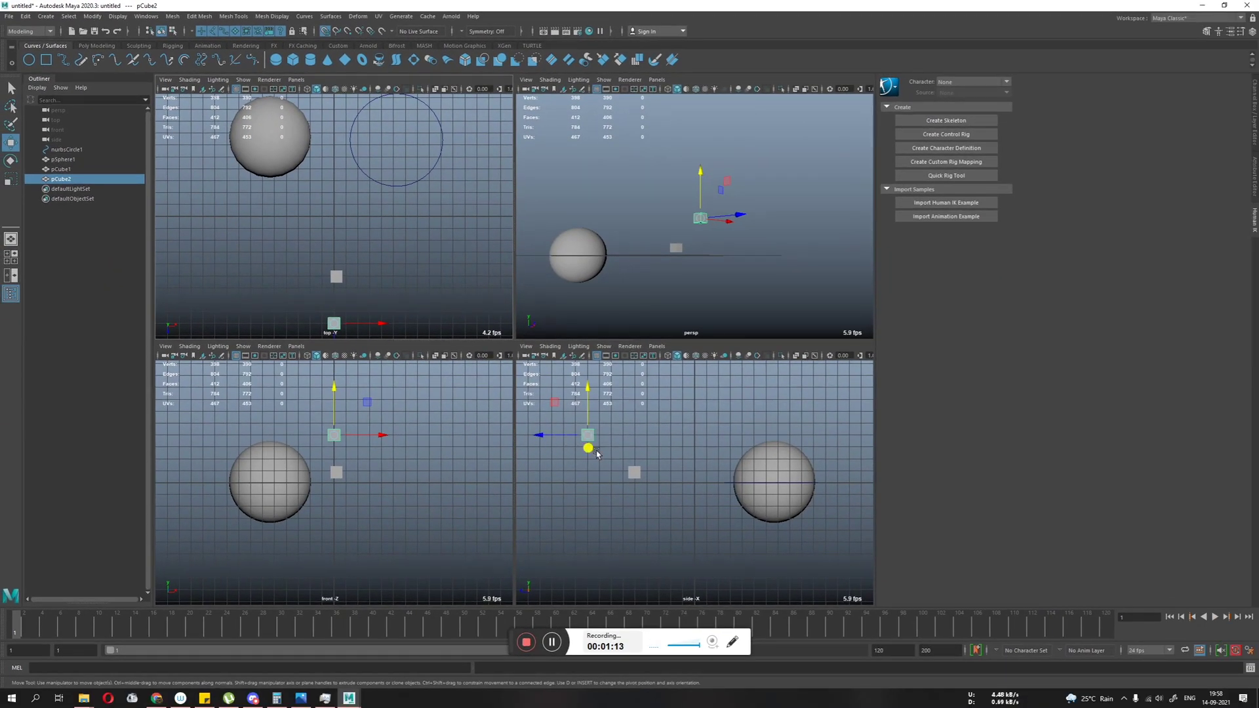
pyautogui.press('space')
pyautogui.keyDown('alt'); pyautogui.moveTo(618, 458); pyautogui.dragTo(192, 441, button='right'); pyautogui.keyUp('alt')
pyautogui.scroll(-10, 191, 439)
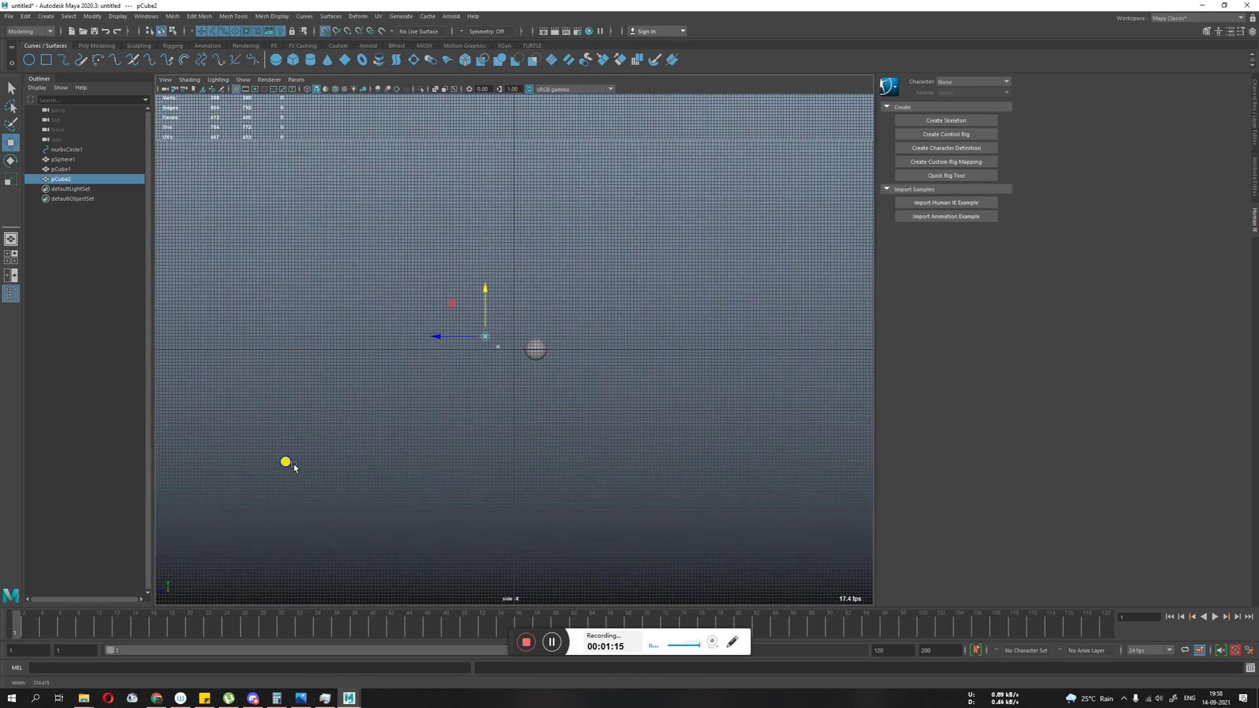
pyautogui.keyDown('alt'); pyautogui.moveTo(514, 451); pyautogui.dragTo(262, 451, button='right'); pyautogui.keyUp('alt')
pyautogui.keyDown('alt'); pyautogui.moveTo(604, 458); pyautogui.dragTo(1054, 534, button='right'); pyautogui.keyUp('alt')
pyautogui.keyDown('alt'); pyautogui.moveTo(262, 451); pyautogui.dragTo(552, 451, button='right'); pyautogui.keyUp('alt')
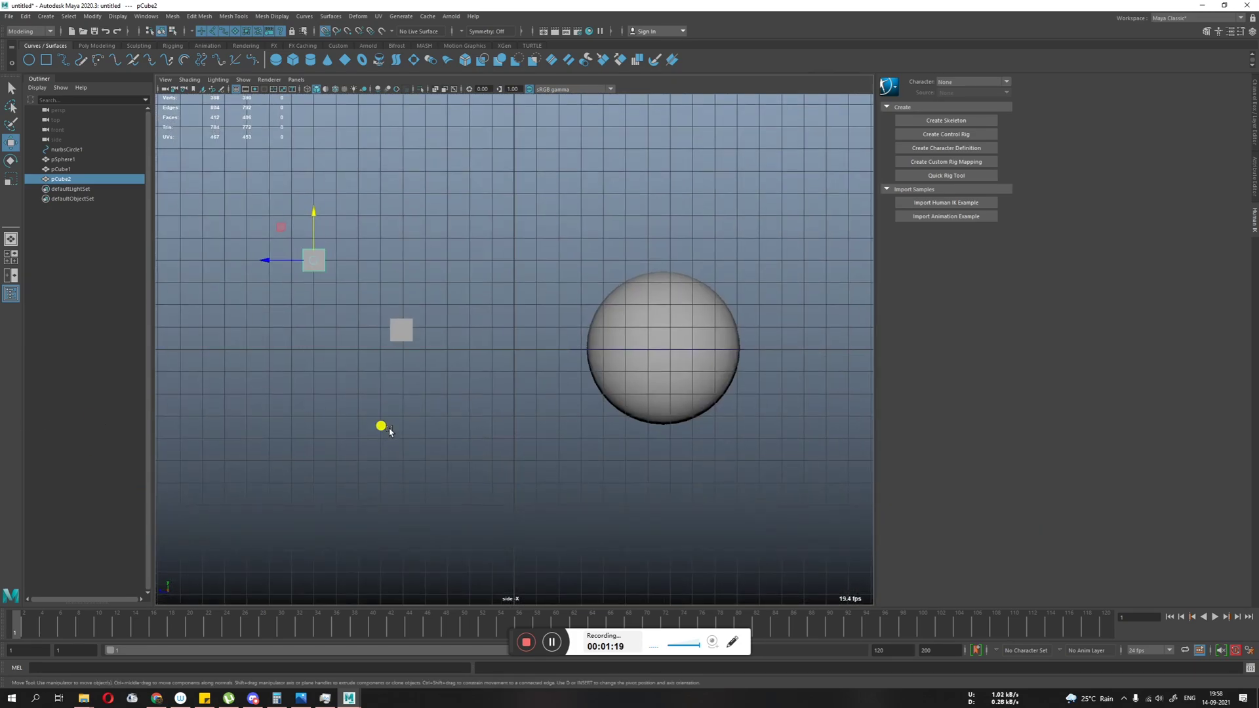
pyautogui.keyDown('alt'); pyautogui.moveTo(317, 280); pyautogui.dragTo(510, 324, button='middle'); pyautogui.keyUp('alt')
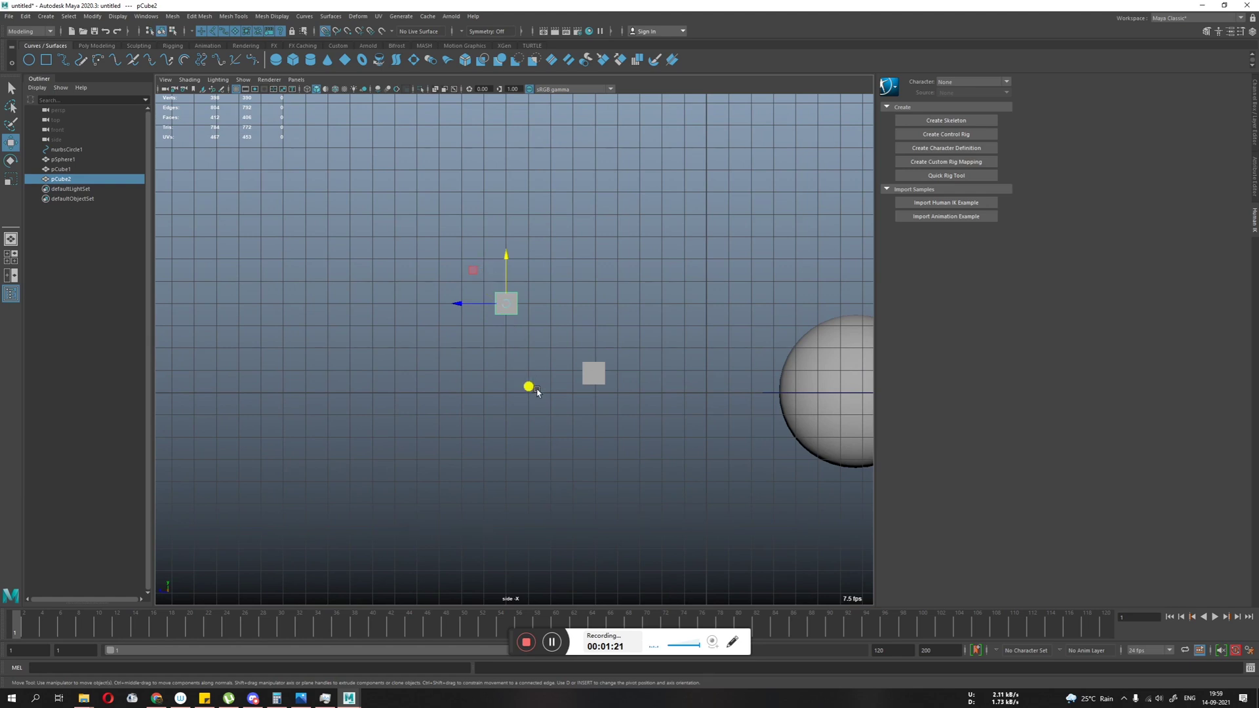
pyautogui.press('space')
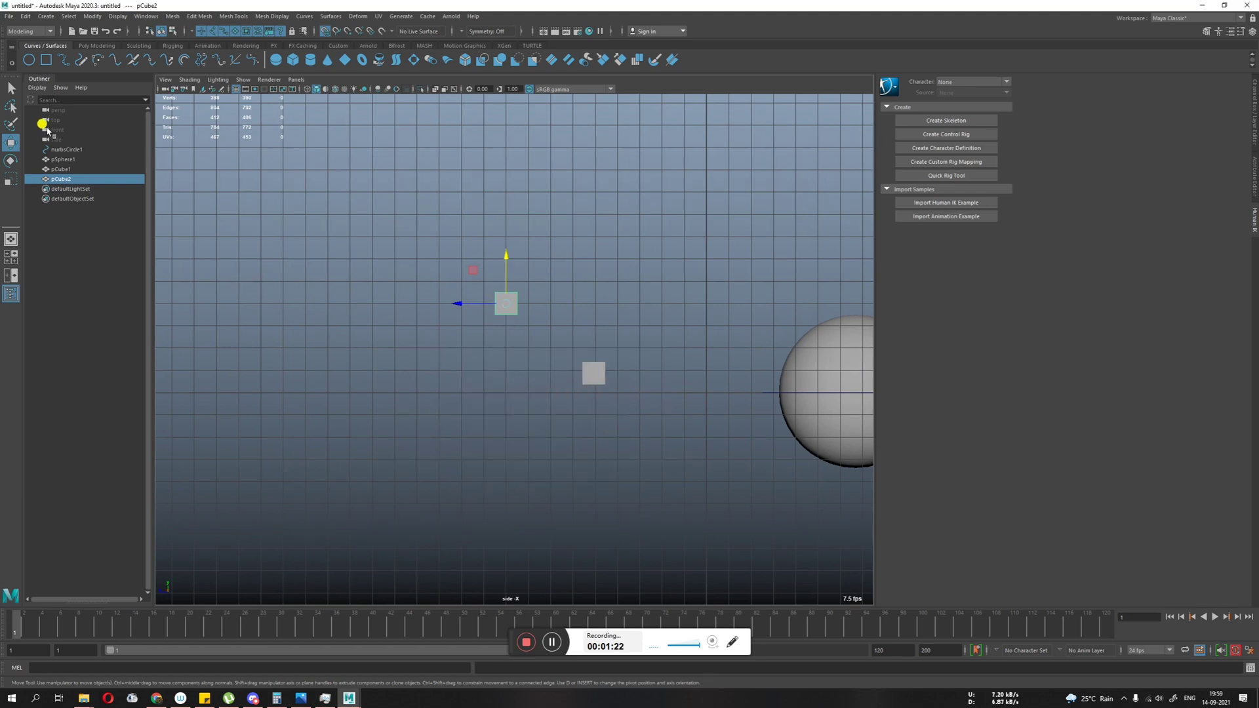
pyautogui.click(10, 256)
pyautogui.press('space')
# Step: Move the cube vertically and across the ground grid with grid snapping, placing it at different grid intersections
pyautogui.keyDown('alt'); pyautogui.moveTo(686, 332); pyautogui.dragTo(574, 455); pyautogui.keyUp('alt')
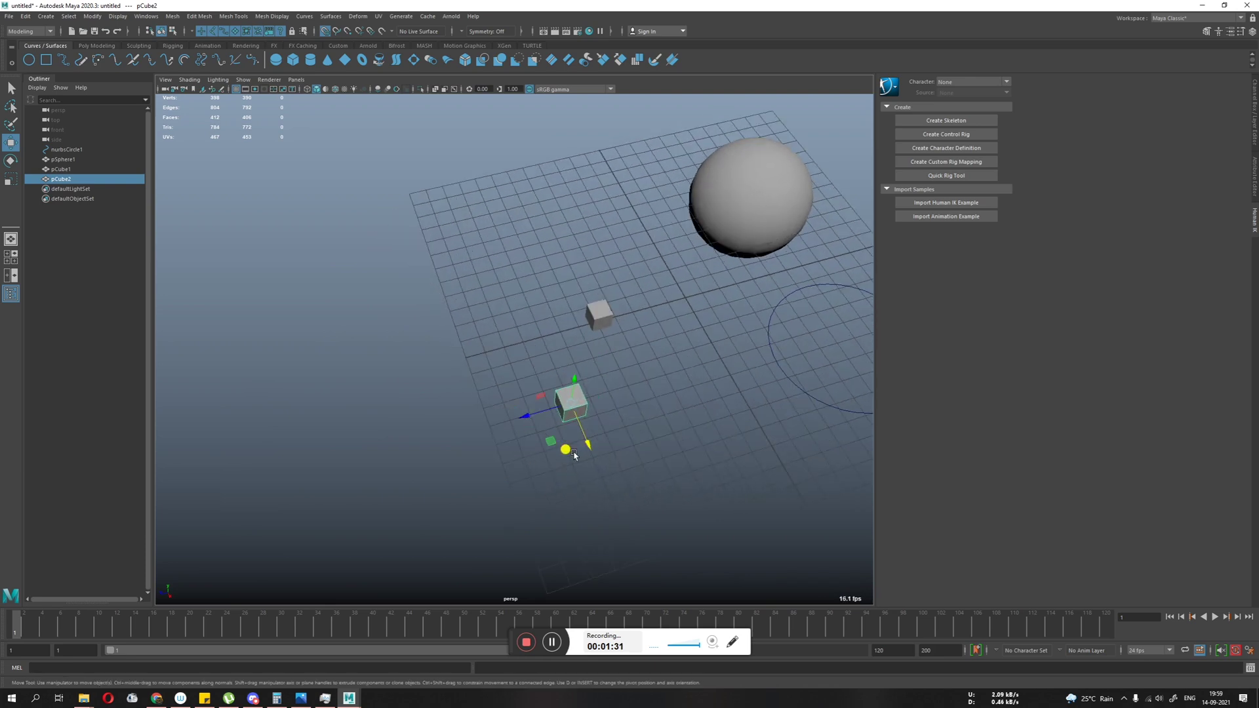
pyautogui.keyDown('alt'); pyautogui.moveTo(499, 499); pyautogui.dragTo(580, 372); pyautogui.keyUp('alt')
pyautogui.keyDown('alt'); pyautogui.moveTo(581, 372); pyautogui.dragTo(598, 417); pyautogui.keyUp('alt')
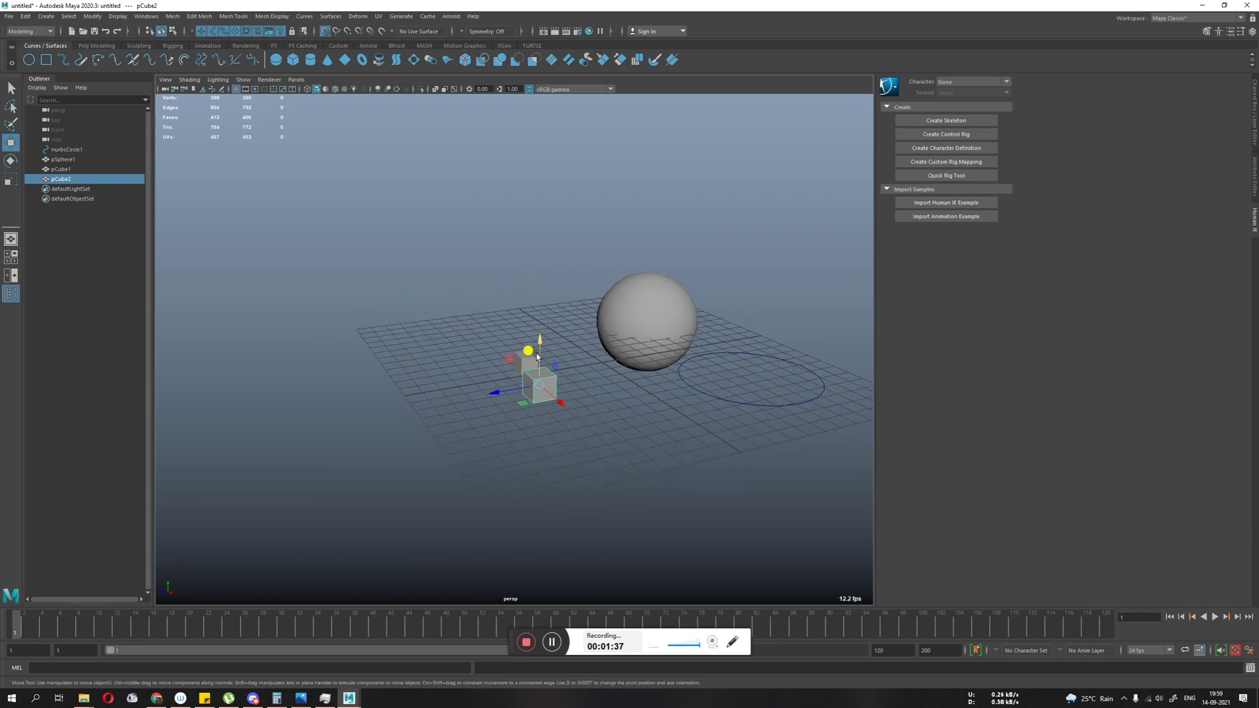
pyautogui.moveTo(540, 341); pyautogui.dragTo(458, 356)
pyautogui.keyDown('alt'); pyautogui.moveTo(478, 412); pyautogui.dragTo(505, 361); pyautogui.keyUp('alt')
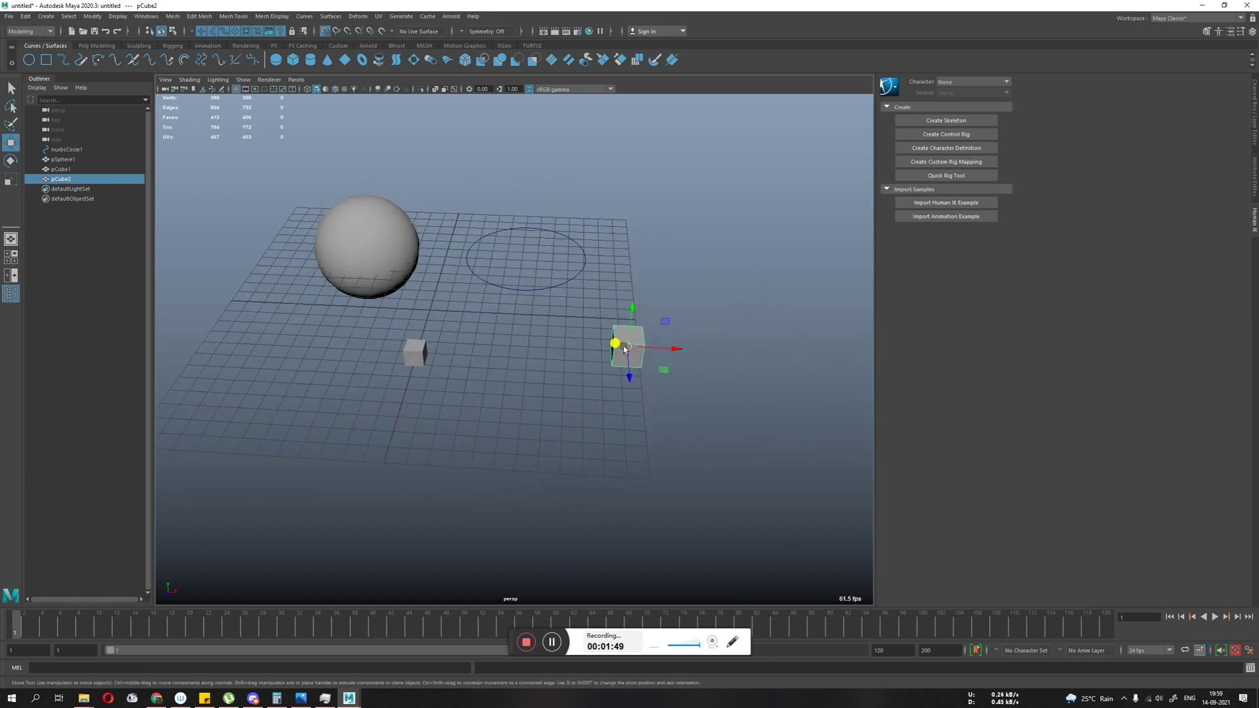
pyautogui.moveTo(626, 349); pyautogui.dragTo(547, 408)
pyautogui.keyDown('alt'); pyautogui.moveTo(598, 353); pyautogui.dragTo(759, 281); pyautogui.keyUp('alt')
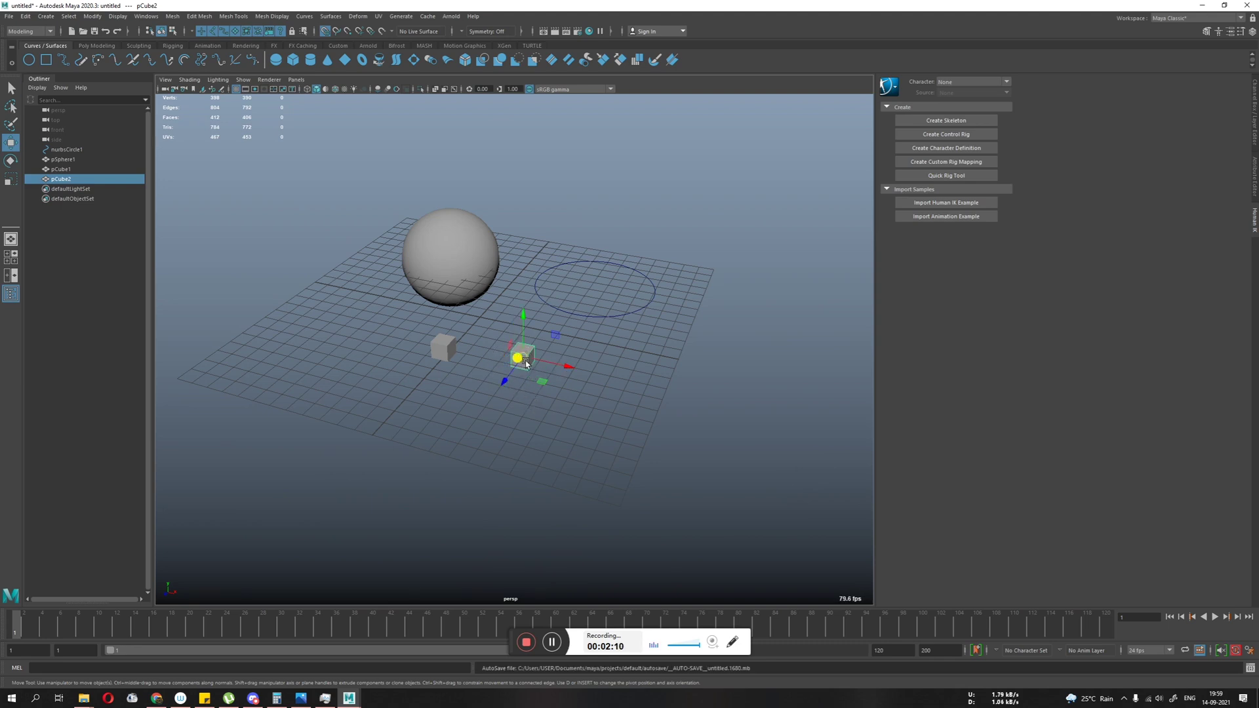
# Step: Move the grid-snapped cube along single axes, including vertically, and undo the last move
pyautogui.moveTo(520, 315); pyautogui.dragTo(486, 360)
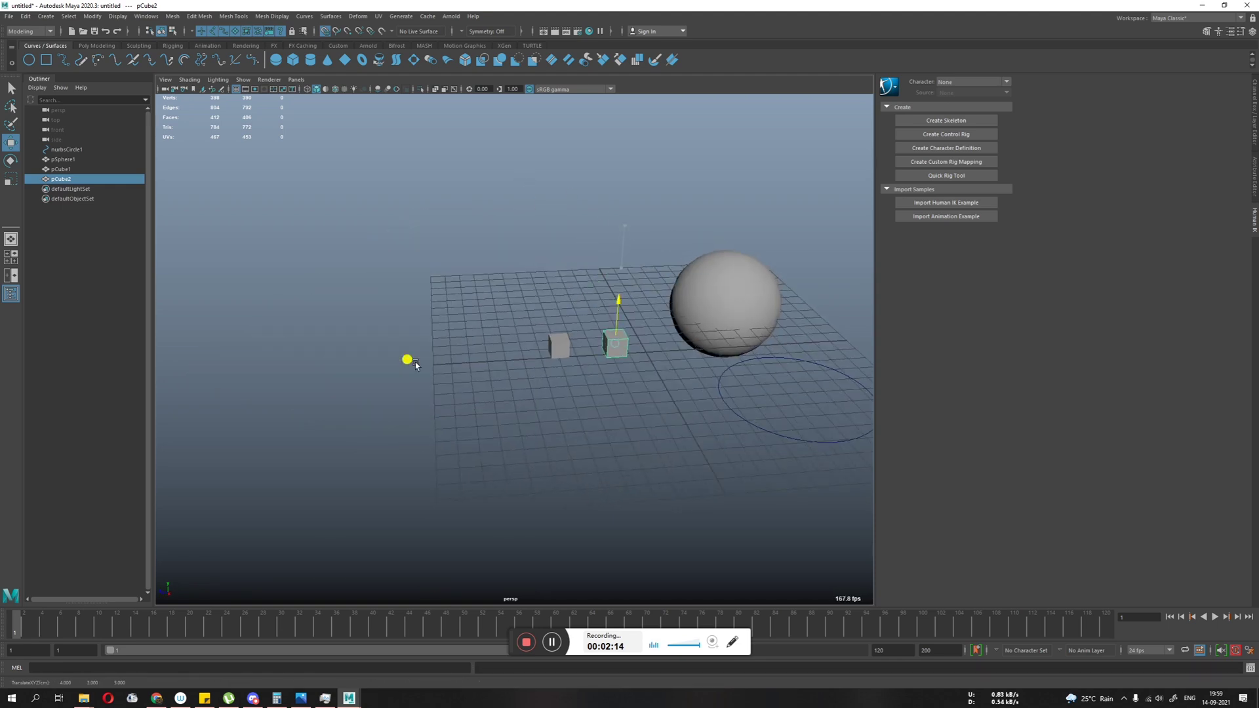
pyautogui.keyDown('alt'); pyautogui.moveTo(374, 354); pyautogui.dragTo(487, 444); pyautogui.keyUp('alt')
pyautogui.moveTo(488, 444); pyautogui.dragTo(541, 284, button='middle')
pyautogui.moveTo(500, 327); pyautogui.dragTo(756, 446)
pyautogui.hotkey('ctrl', 'z')
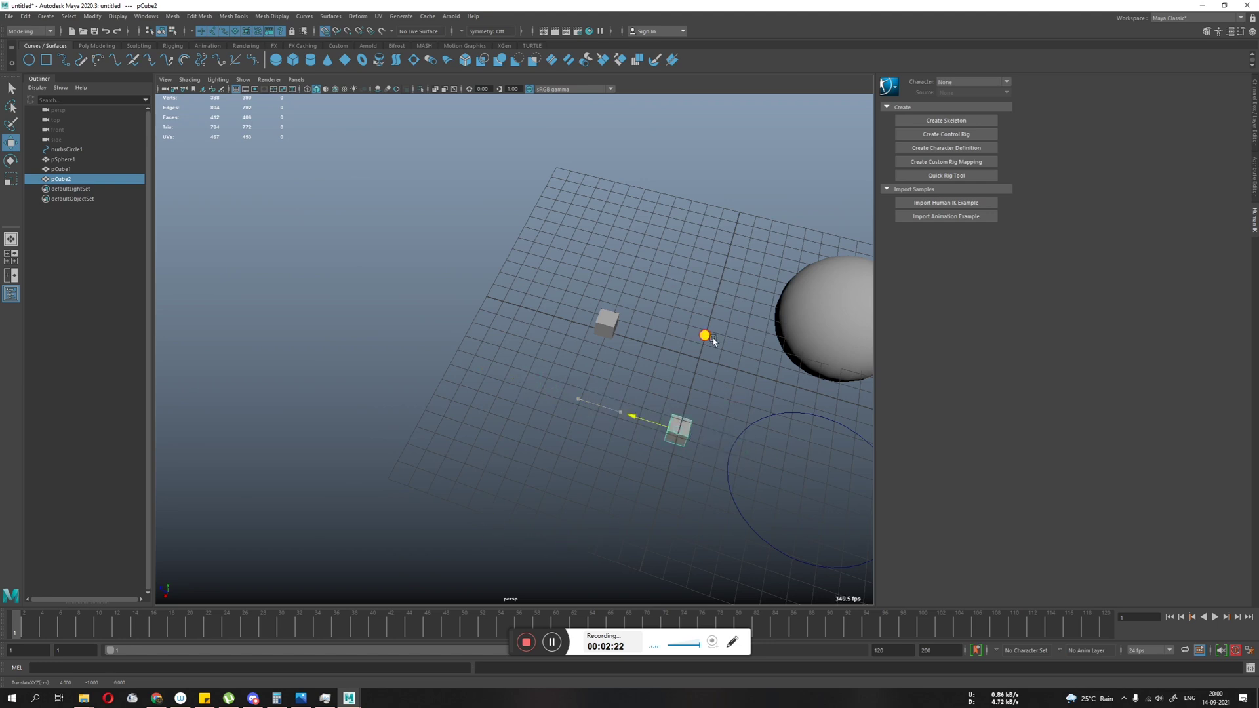
# Step: Move the cube along its X axis and onward to a grid-snapped spot just outside the ground grid's corner
pyautogui.keyDown('alt'); pyautogui.moveTo(702, 337); pyautogui.dragTo(655, 427); pyautogui.keyUp('alt')
pyautogui.keyDown('alt'); pyautogui.moveTo(473, 412); pyautogui.dragTo(599, 413); pyautogui.keyUp('alt')
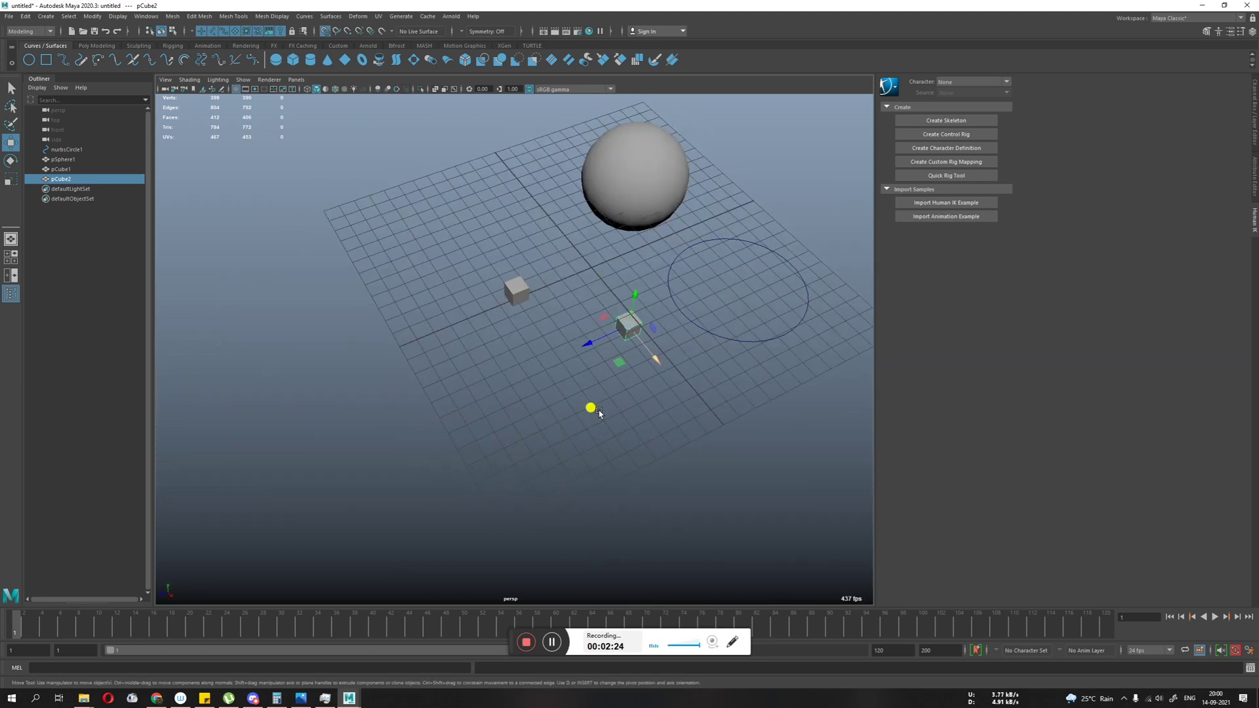
pyautogui.moveTo(665, 427); pyautogui.dragTo(561, 348, button='middle')
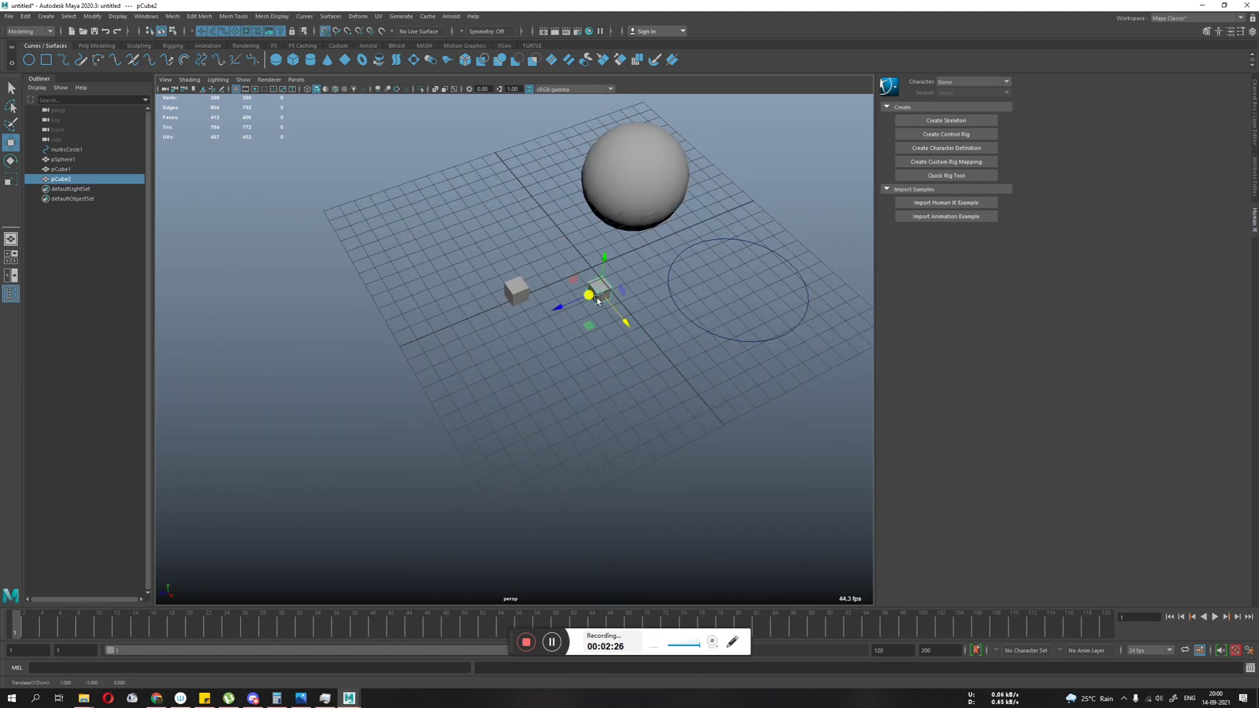
pyautogui.keyDown('alt'); pyautogui.moveTo(496, 290); pyautogui.dragTo(543, 398, button='middle'); pyautogui.keyUp('alt')
pyautogui.moveTo(542, 398); pyautogui.dragTo(454, 379, button='middle')
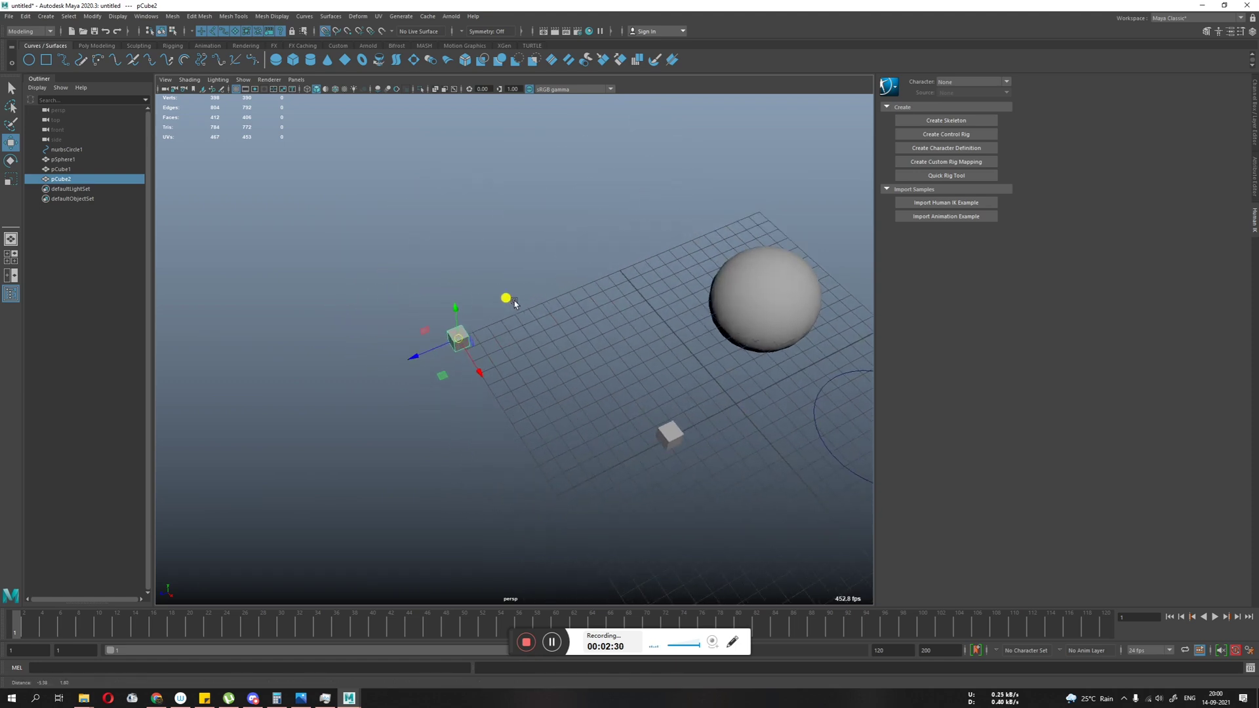
# Step: Duplicate the cube repeatedly with grid snapping, moving each copy to form a diagonal row of five cubes near the grid's edge
pyautogui.scroll(4, 514, 304)
pyautogui.keyDown('alt'); pyautogui.moveTo(514, 303); pyautogui.dragTo(489, 394); pyautogui.keyUp('alt')
pyautogui.keyDown('alt'); pyautogui.moveTo(481, 267); pyautogui.dragTo(480, 337, button='middle'); pyautogui.keyUp('alt')
pyautogui.scroll(2, 481, 337)
pyautogui.hotkey('ctrl', 'd')
pyautogui.moveTo(514, 473); pyautogui.dragTo(495, 303, button='middle')
pyautogui.keyDown('shift'); pyautogui.moveTo(523, 369); pyautogui.dragTo(535, 354, button='middle'); pyautogui.keyUp('shift')
pyautogui.keyDown('shift'); pyautogui.moveTo(536, 355); pyautogui.dragTo(558, 371); pyautogui.keyUp('shift')
pyautogui.keyDown('shift'); pyautogui.moveTo(557, 371); pyautogui.dragTo(581, 385); pyautogui.keyUp('shift')
pyautogui.moveTo(571, 362); pyautogui.dragTo(628, 385, button='middle')
pyautogui.moveTo(628, 385)
pyautogui.keyDown('shift'); pyautogui.mouseDown()
pyautogui.moveTo(577, 349)
pyautogui.moveTo(661, 403)
pyautogui.moveTo(741, 357)
pyautogui.mouseUp(); pyautogui.keyUp('shift')
pyautogui.keyDown('alt'); pyautogui.moveTo(741, 358); pyautogui.dragTo(464, 390, button='right'); pyautogui.keyUp('alt')
pyautogui.moveTo(464, 390)
pyautogui.keyDown('alt'); pyautogui.mouseDown()
pyautogui.moveTo(460, 411)
pyautogui.moveTo(509, 413)
pyautogui.mouseUp(); pyautogui.keyUp('alt')
pyautogui.keyDown('alt'); pyautogui.moveTo(509, 413); pyautogui.dragTo(513, 464, button='right'); pyautogui.keyUp('alt')
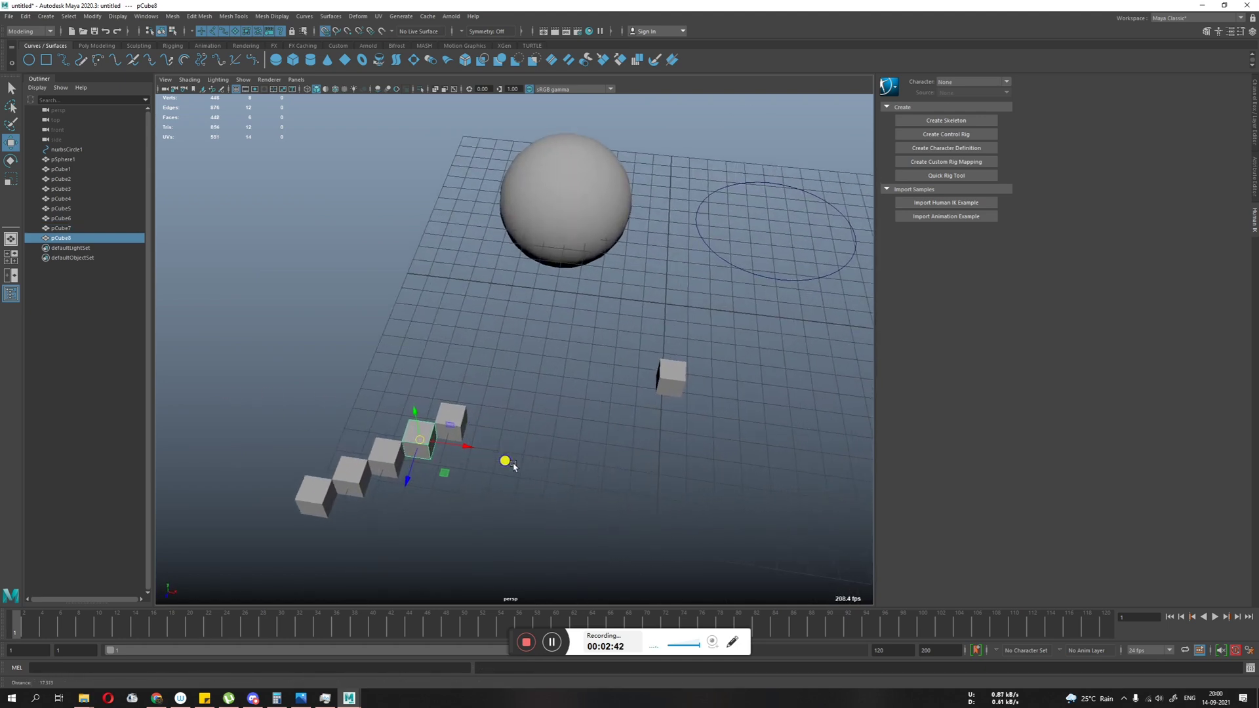
# Step: Turn off grid snapping and draw a long winding EP curve across and beyond the ground grid
pyautogui.keyDown('alt'); pyautogui.moveTo(555, 444); pyautogui.dragTo(516, 481, button='middle'); pyautogui.keyUp('alt')
pyautogui.click(631, 422)
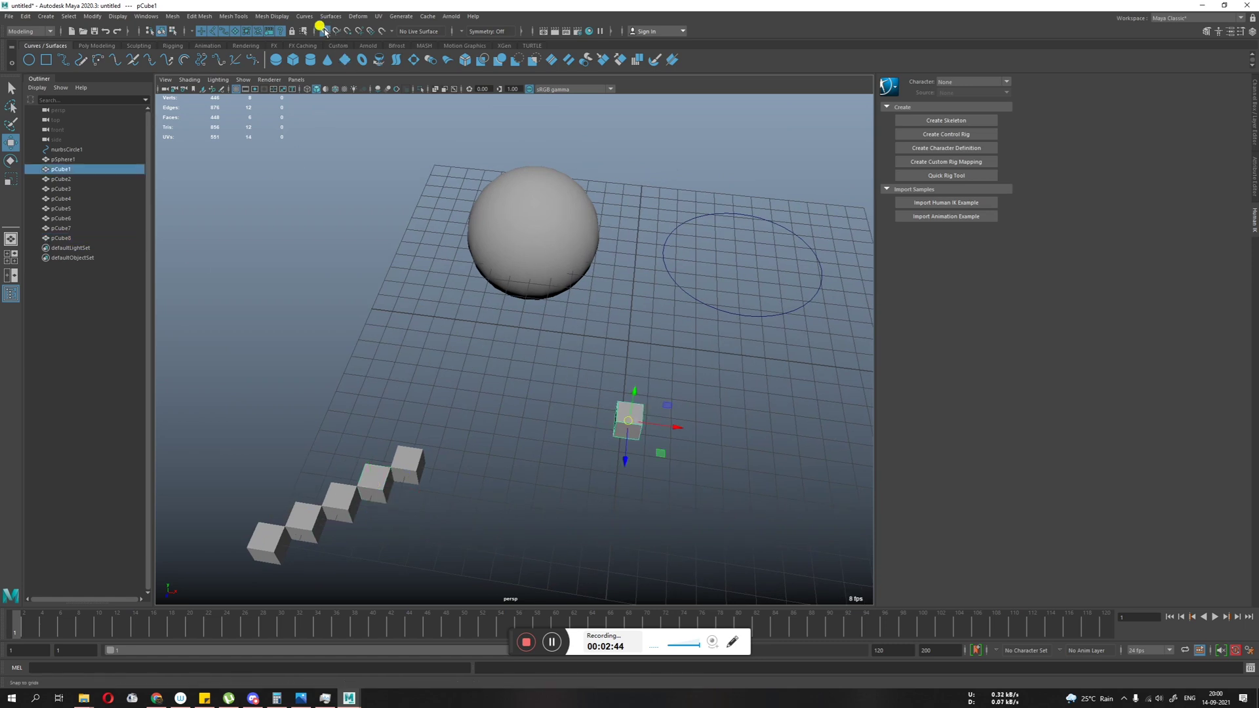
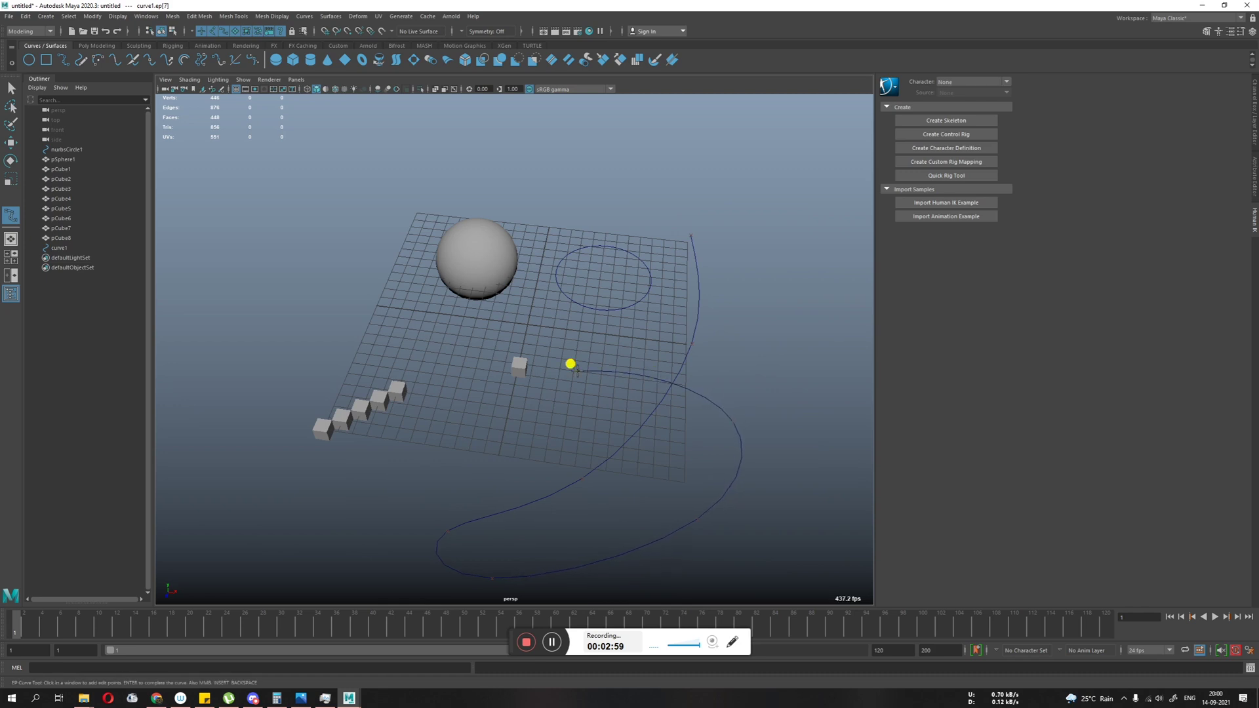
pyautogui.moveTo(393, 320); pyautogui.dragTo(326, 288)
pyautogui.click(307, 258)
pyautogui.click(304, 229)
pyautogui.press('w')
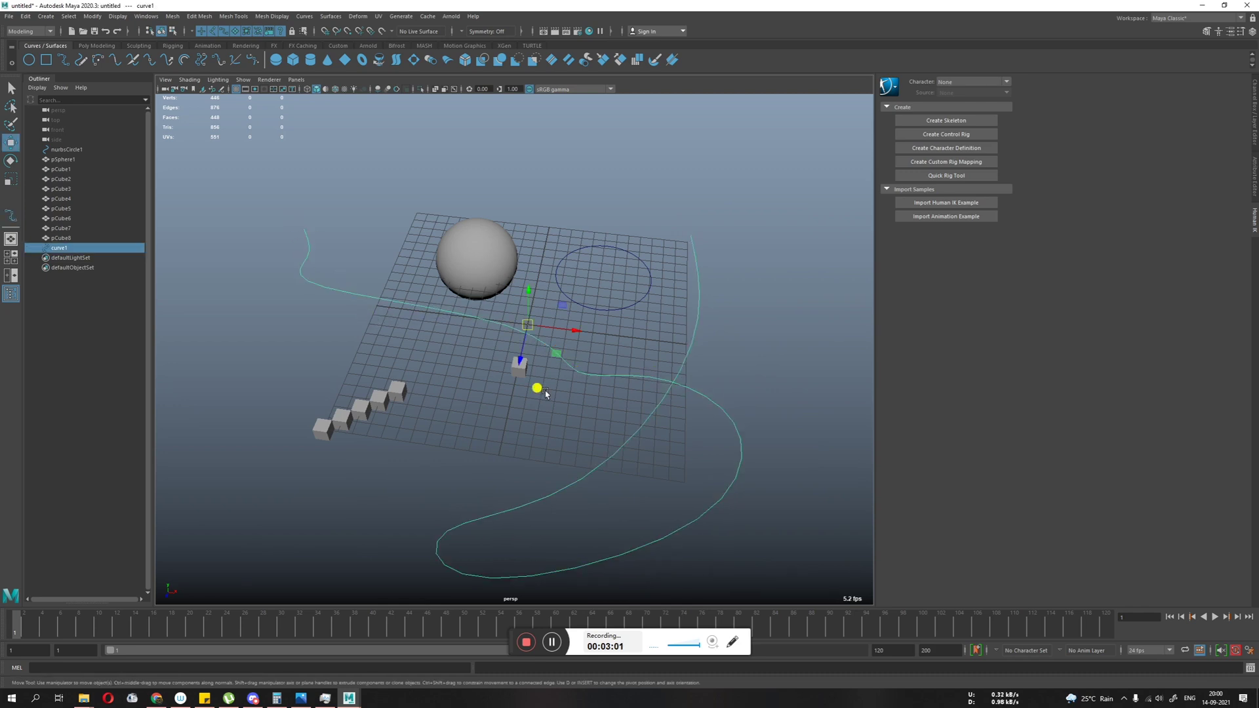
# Step: Select the single cube near the middle of the grid and move it freely toward the row of cubes
pyautogui.click(519, 371)
pyautogui.scroll(4, 528, 422)
pyautogui.keyDown('alt'); pyautogui.moveTo(540, 420); pyautogui.dragTo(533, 417); pyautogui.keyUp('alt')
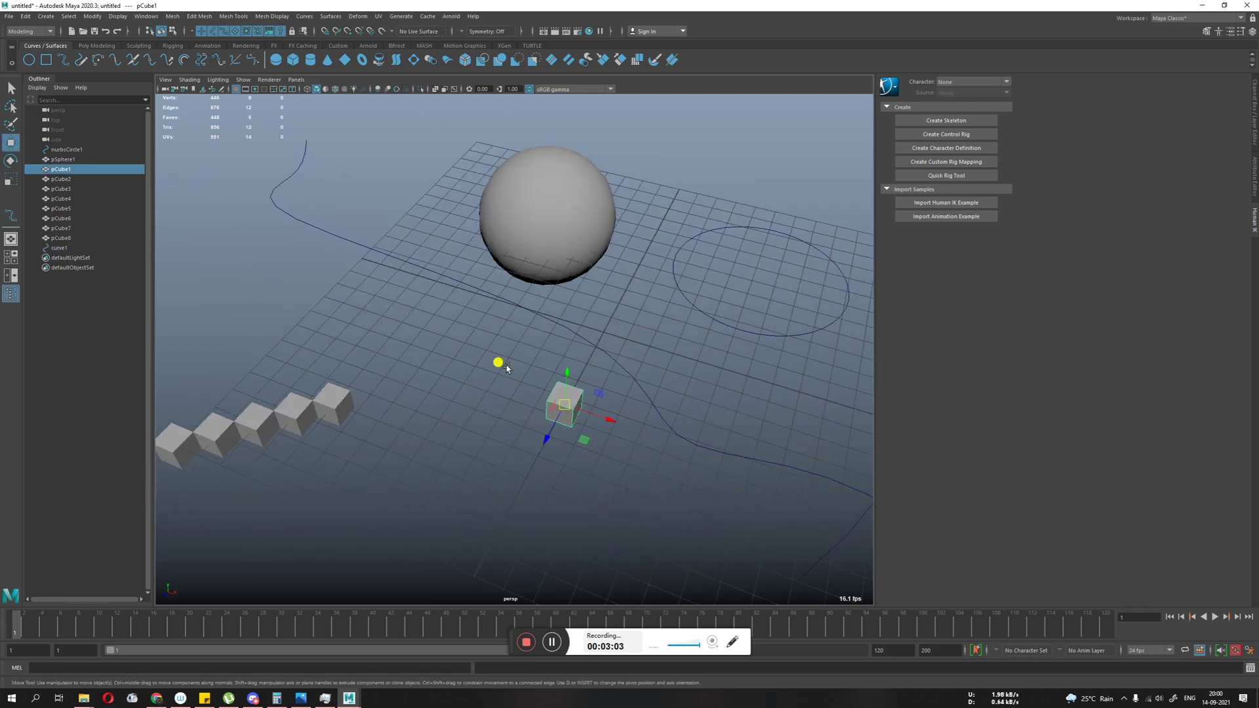
pyautogui.click(555, 414)
pyautogui.moveTo(564, 411)
pyautogui.mouseDown()
pyautogui.moveTo(665, 289)
pyautogui.moveTo(725, 298)
pyautogui.moveTo(335, 20)
pyautogui.mouseUp()
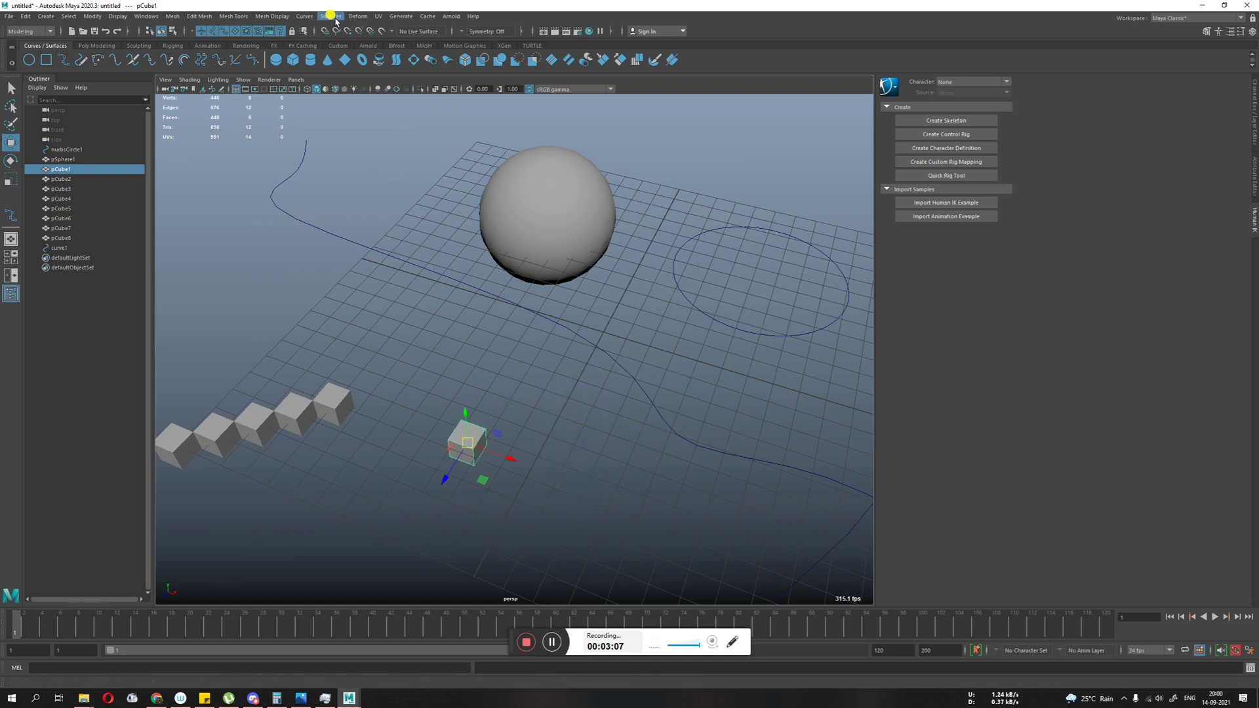
# Step: Turn on curve snapping and snap the single cube onto the edge of the NURBS circle
pyautogui.click(336, 31)
pyautogui.click(464, 445)
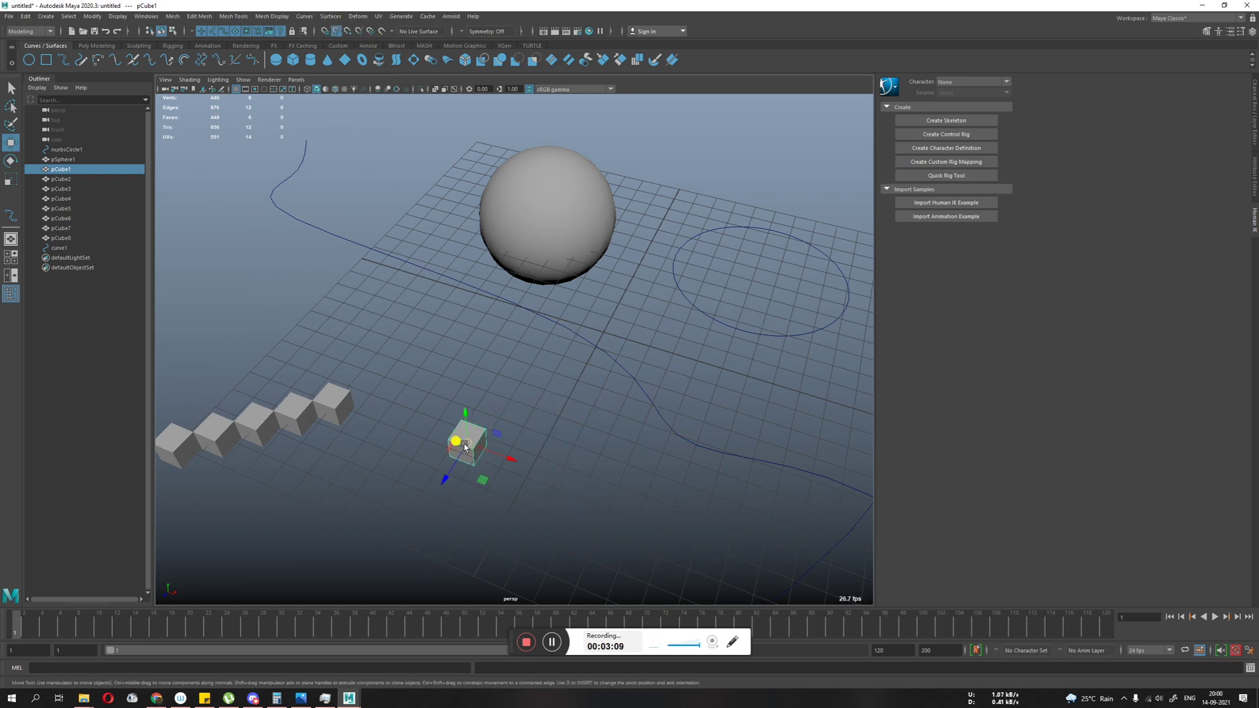
pyautogui.moveTo(467, 446); pyautogui.dragTo(686, 298)
pyautogui.keyDown('alt'); pyautogui.moveTo(657, 317); pyautogui.dragTo(556, 372, button='middle'); pyautogui.keyUp('alt')
pyautogui.keyDown('alt'); pyautogui.moveTo(556, 371); pyautogui.dragTo(607, 400, button='right'); pyautogui.keyUp('alt')
pyautogui.moveTo(667, 301); pyautogui.dragTo(603, 392, button='middle')
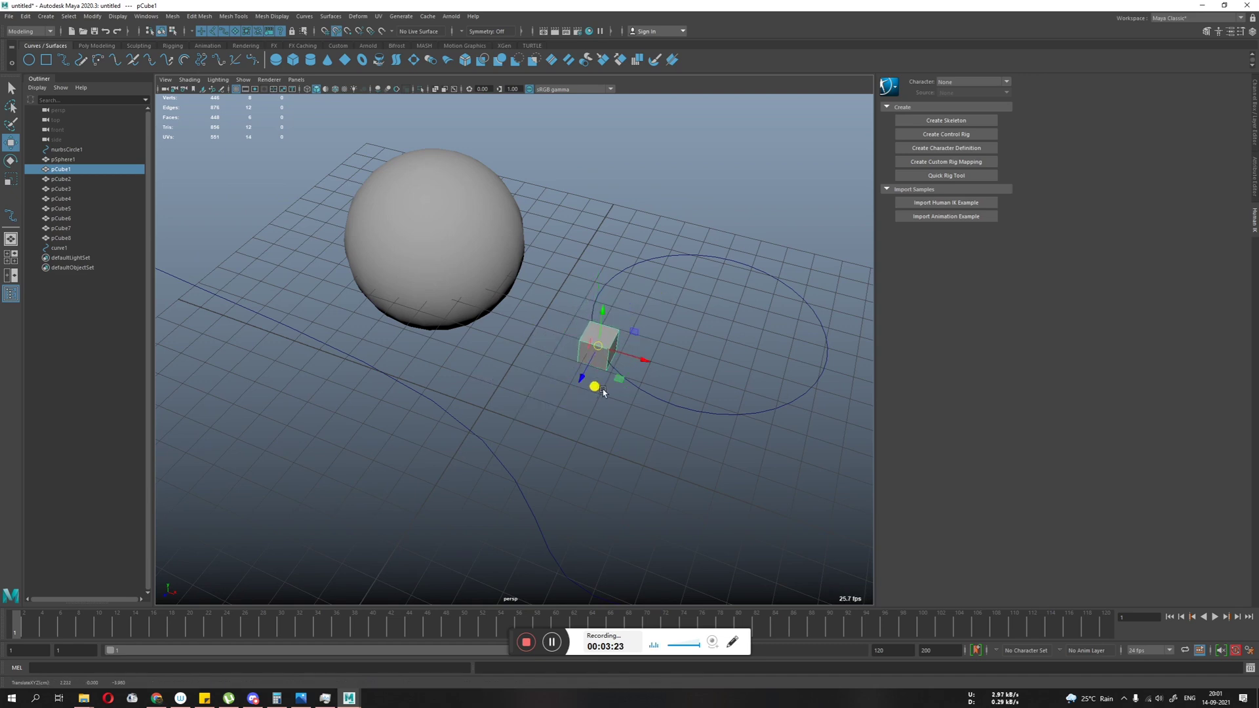
# Step: Move the cube off the circle within the ground plane, and snap it back onto the circle's edge, sliding it along the curve
pyautogui.moveTo(618, 379); pyautogui.dragTo(540, 413)
pyautogui.keyDown('alt'); pyautogui.moveTo(540, 414); pyautogui.dragTo(655, 520, button='right'); pyautogui.keyUp('alt')
pyautogui.keyDown('alt'); pyautogui.moveTo(557, 394); pyautogui.dragTo(553, 398, button='middle'); pyautogui.keyUp('alt')
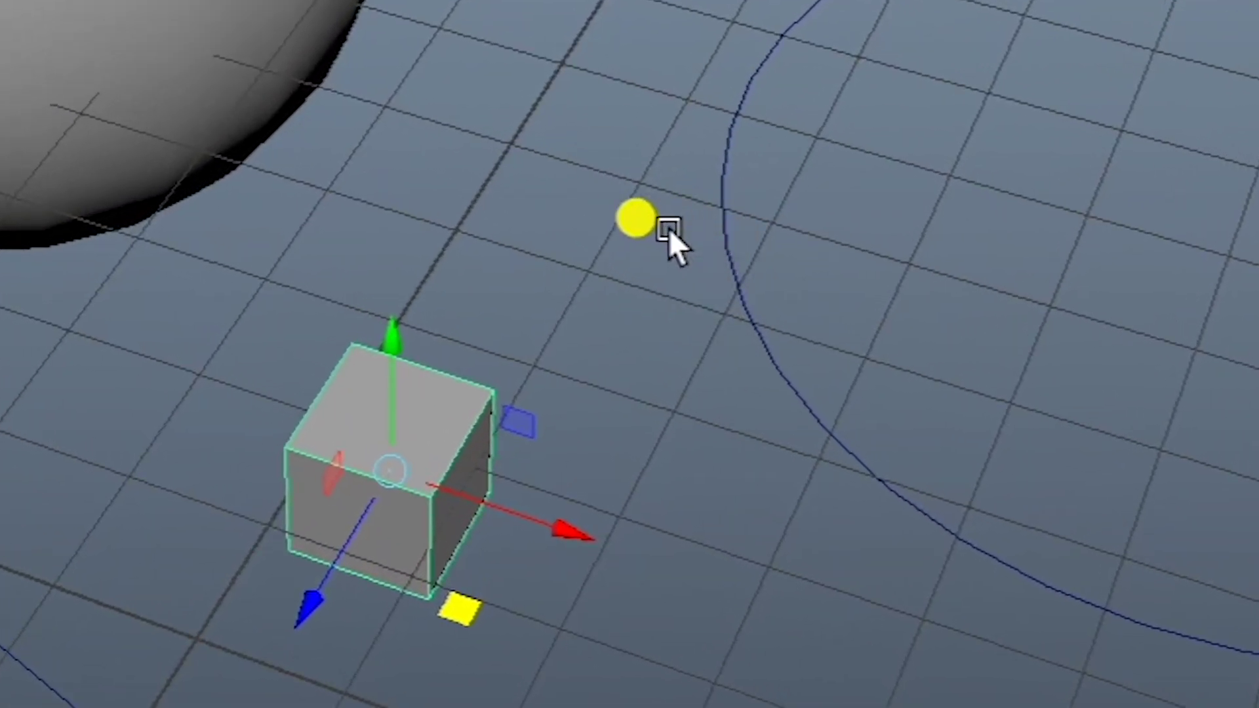
pyautogui.moveTo(741, 207); pyautogui.dragTo(715, 227, button='middle')
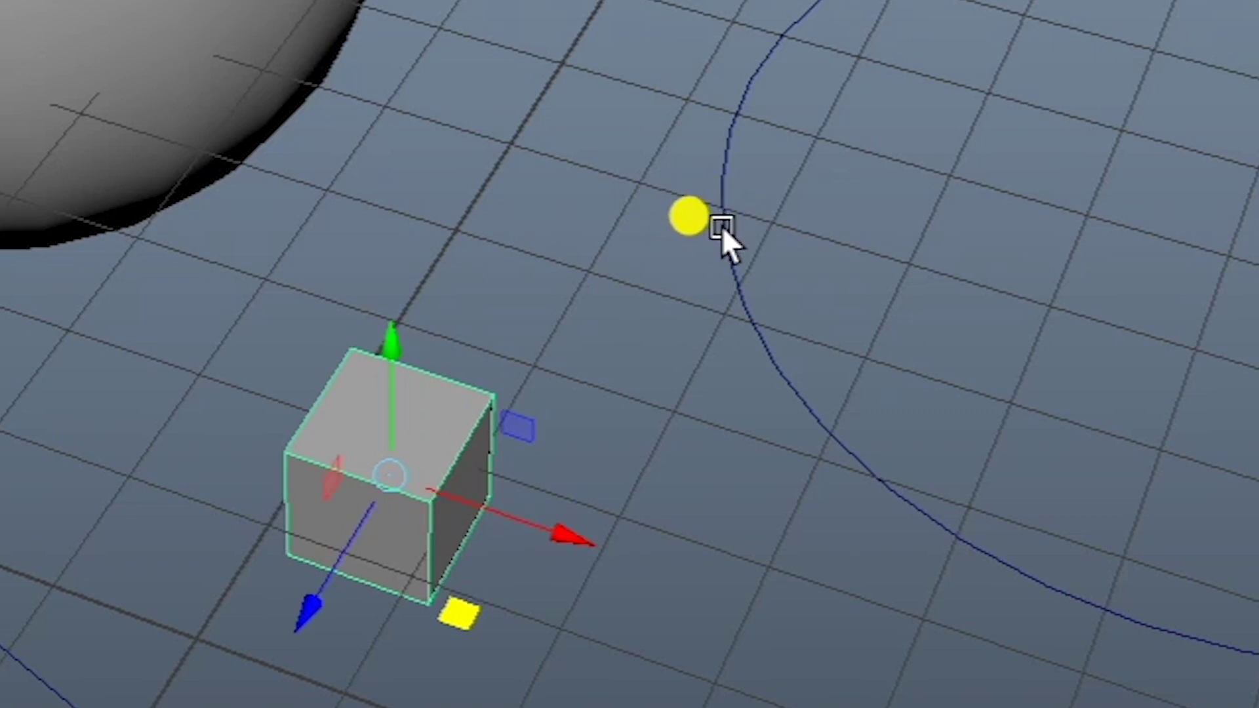
pyautogui.moveTo(722, 226); pyautogui.dragTo(782, 400, button='middle')
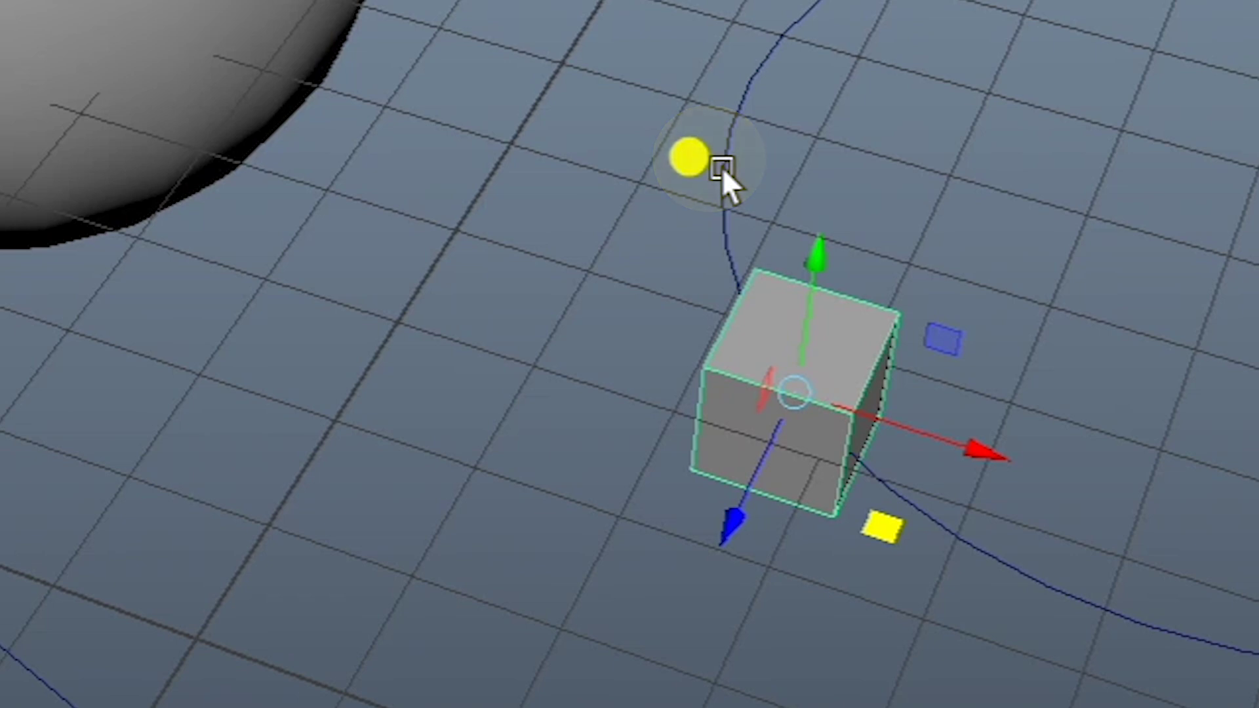
pyautogui.middleClick(722, 167)
pyautogui.middleClick(722, 167)
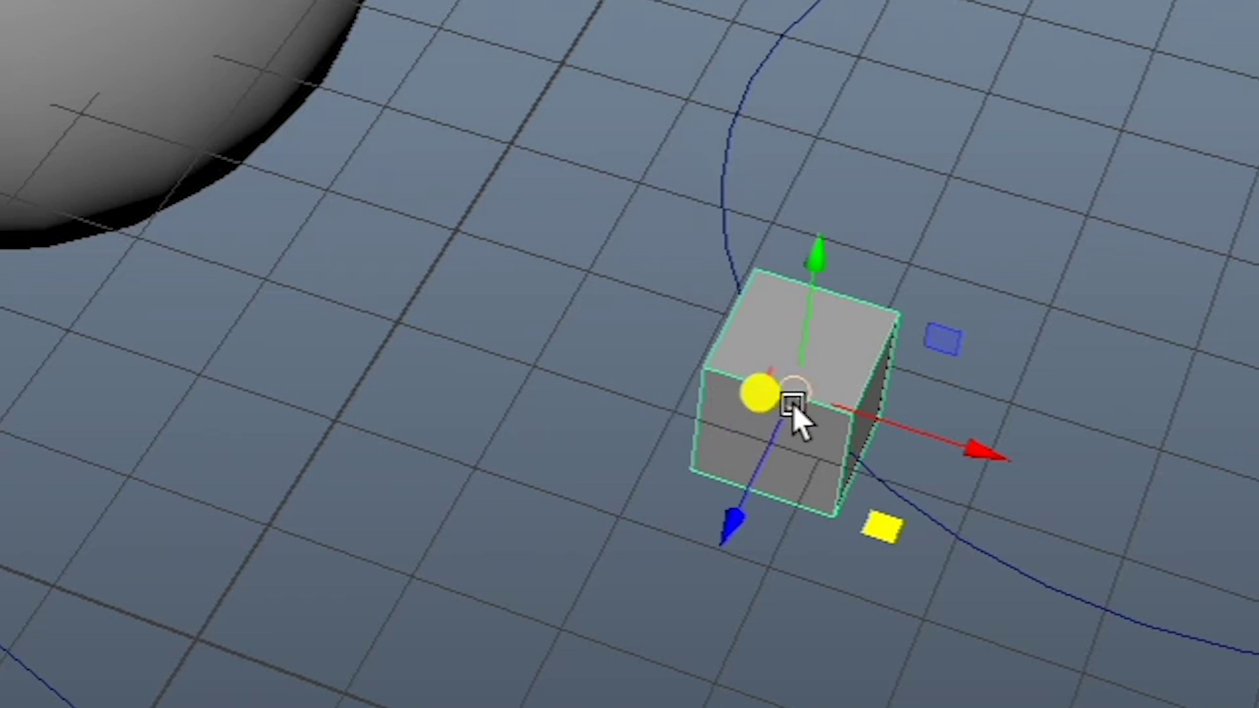
# Step: Pull the cube over beside the sphere, snap it back onto the NURBS circle, and slide it around to the circle's far side
pyautogui.moveTo(795, 416); pyautogui.dragTo(238, 399, button='middle')
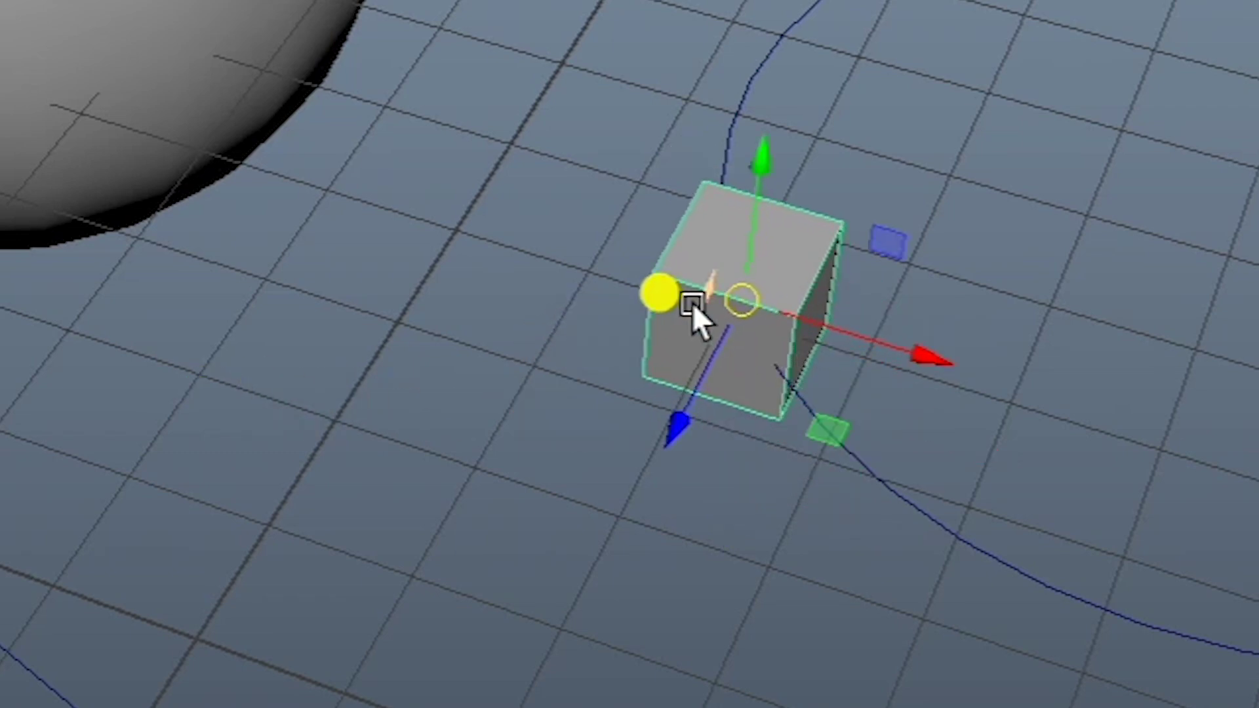
pyautogui.moveTo(734, 312); pyautogui.dragTo(26, 333)
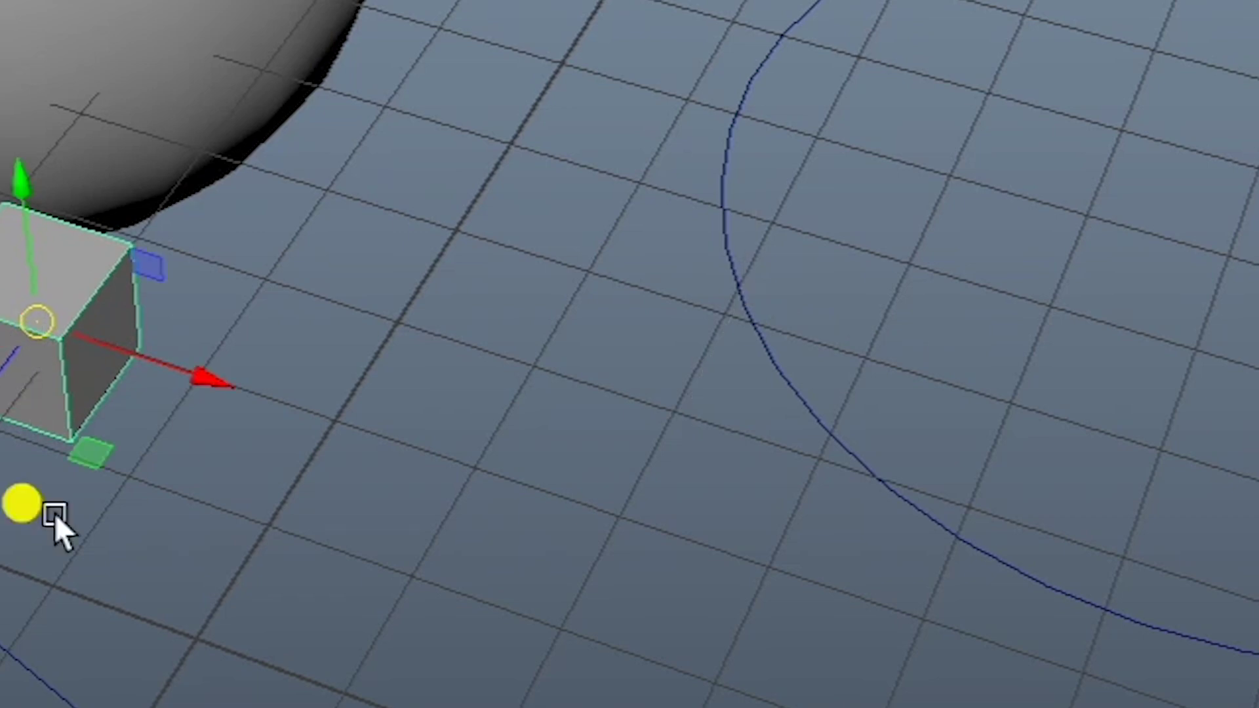
pyautogui.middleClick(722, 175)
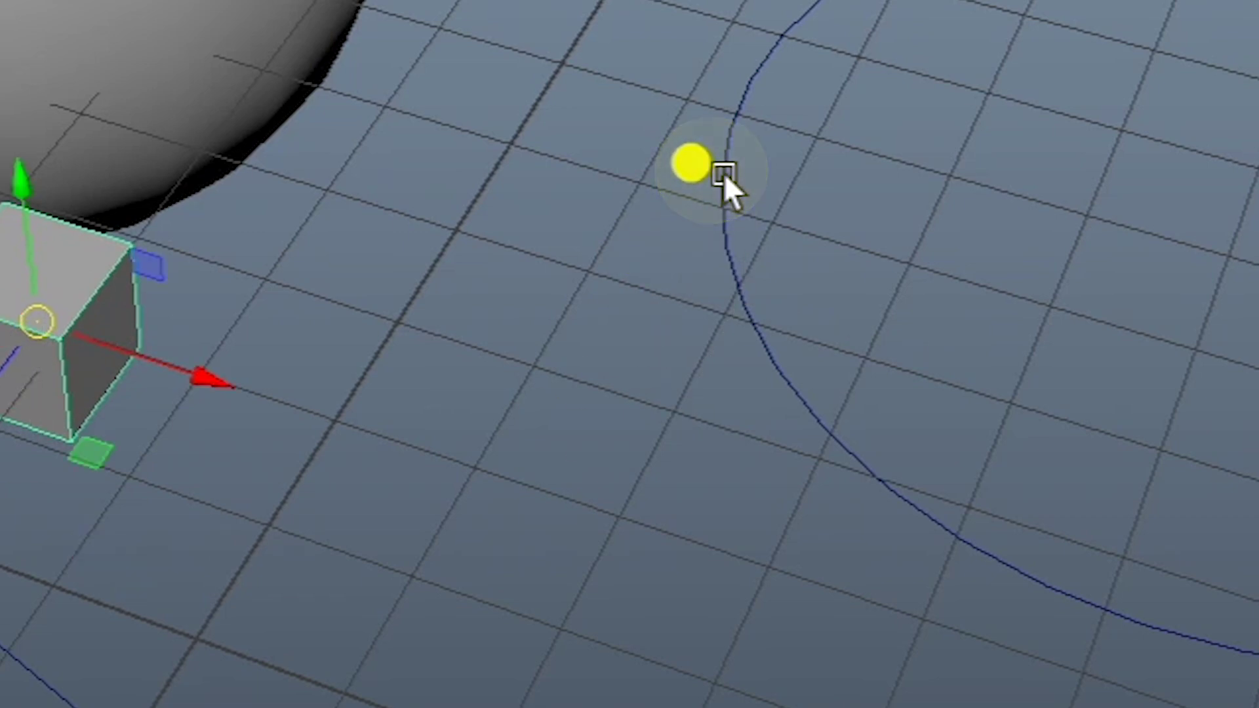
pyautogui.middleClick(724, 174)
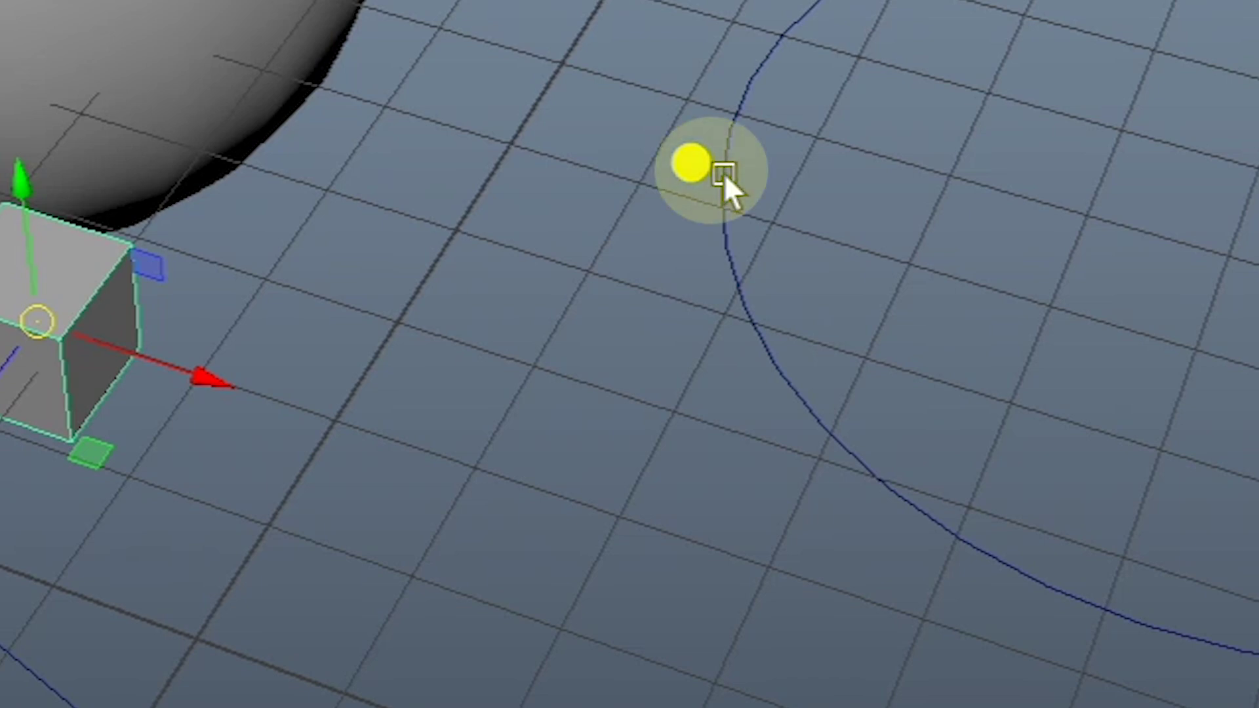
pyautogui.moveTo(724, 173); pyautogui.dragTo(926, 434, button='middle')
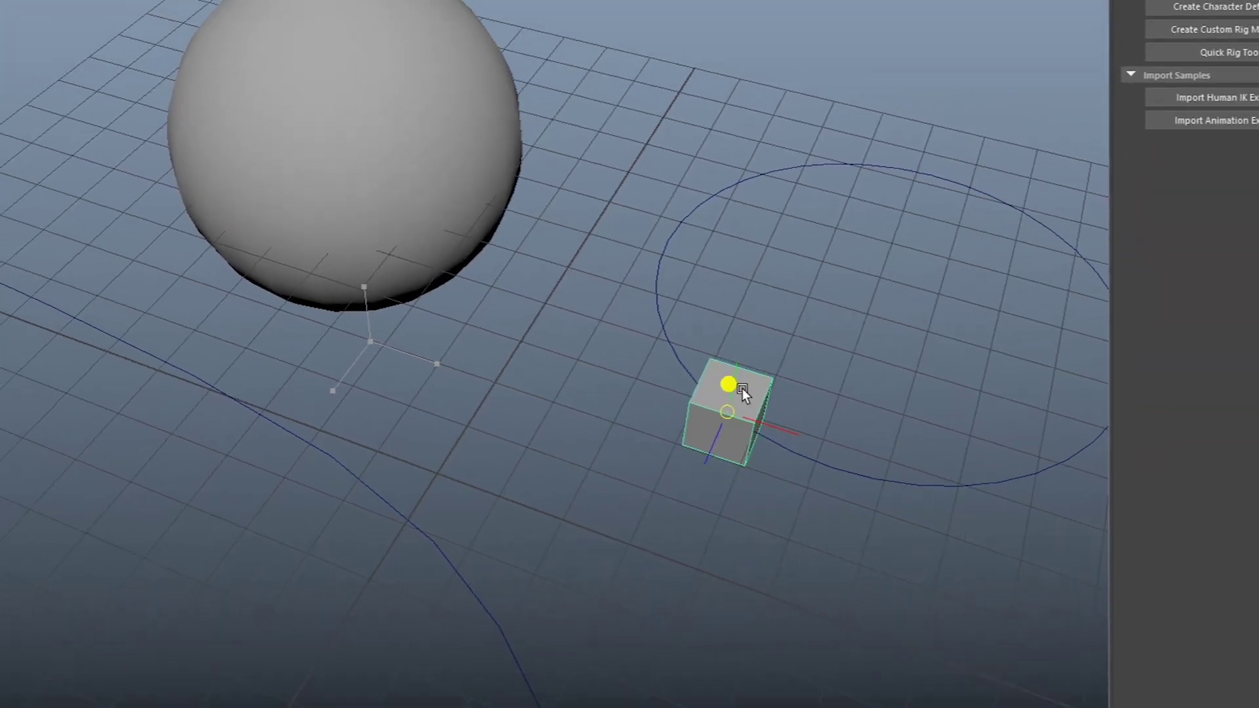
pyautogui.moveTo(742, 388); pyautogui.dragTo(1018, 272, button='middle')
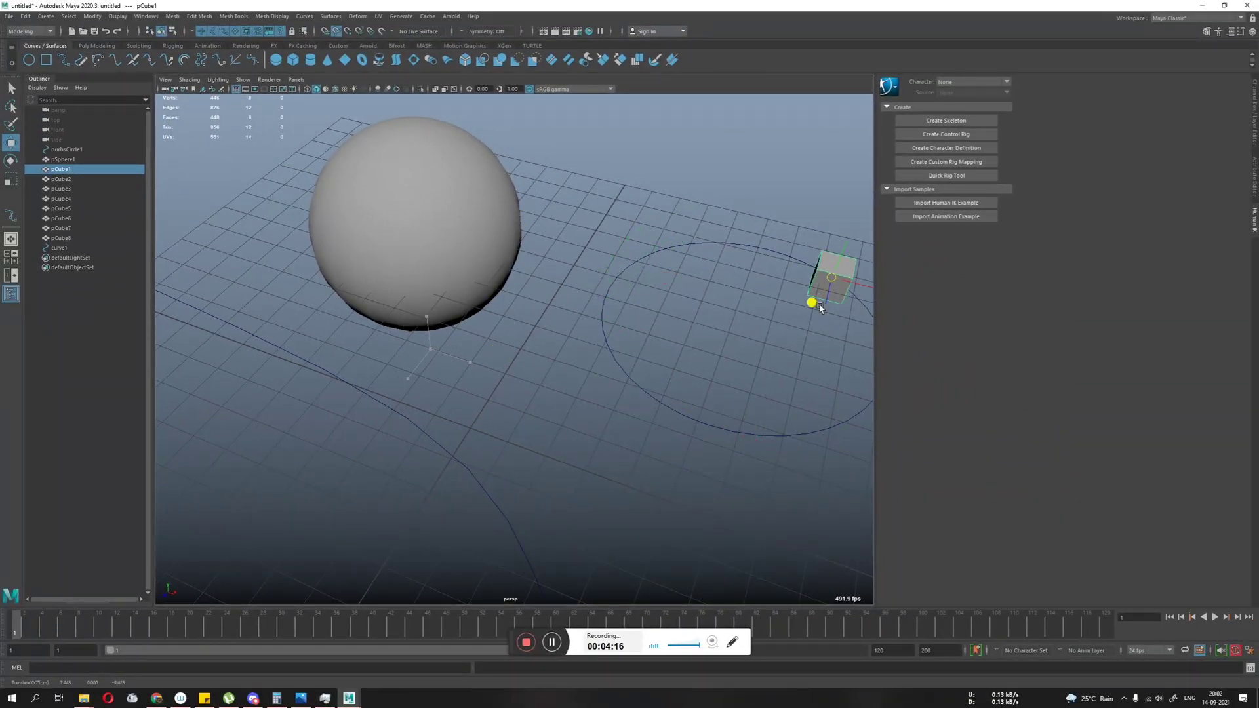
# Step: Move the cube off the circle to the grid area in front of the sphere, between the two curves
pyautogui.moveTo(819, 306); pyautogui.dragTo(551, 337, button='middle')
pyautogui.moveTo(600, 329); pyautogui.dragTo(444, 382)
pyautogui.moveTo(627, 384); pyautogui.dragTo(503, 400)
pyautogui.moveTo(612, 358); pyautogui.dragTo(494, 387, button='middle')
pyautogui.moveTo(594, 375); pyautogui.dragTo(471, 414, button='middle')
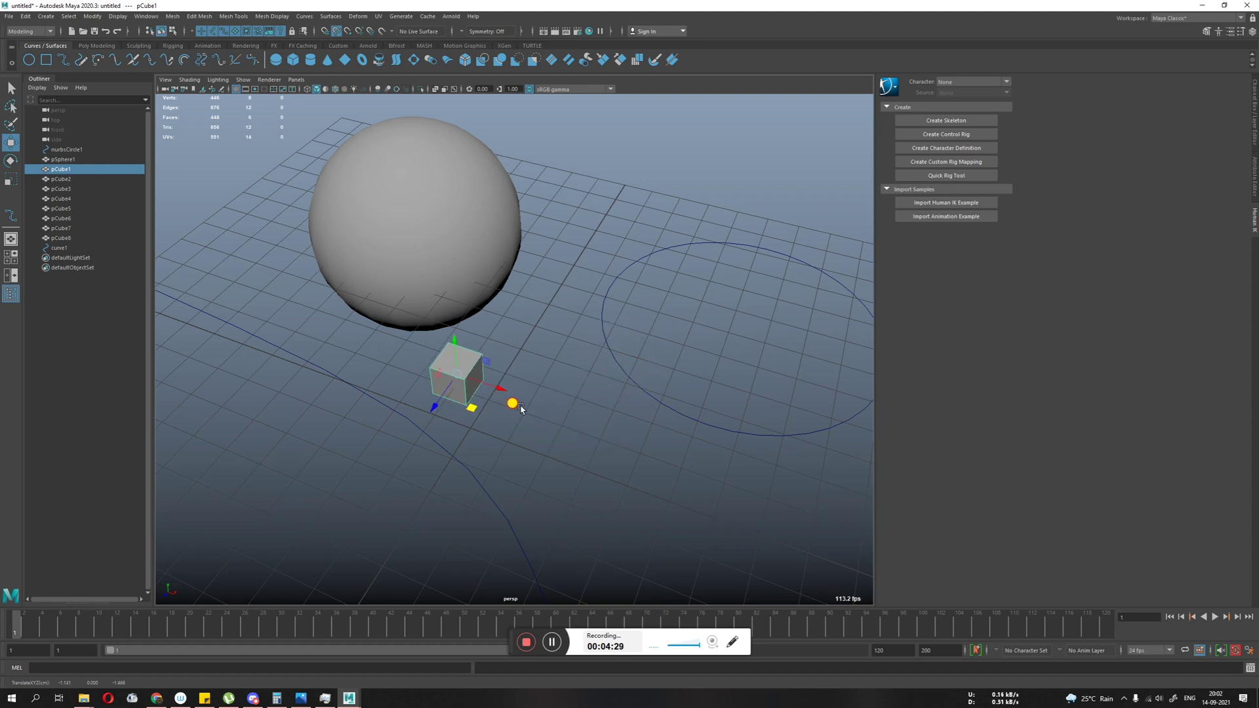
# Step: Move the cube along its Z axis only, using points on the NURBS circle as the snapping reference
pyautogui.keyDown('alt'); pyautogui.moveTo(482, 413); pyautogui.dragTo(567, 416); pyautogui.keyUp('alt')
pyautogui.keyDown('alt'); pyautogui.moveTo(680, 461); pyautogui.dragTo(582, 419); pyautogui.keyUp('alt')
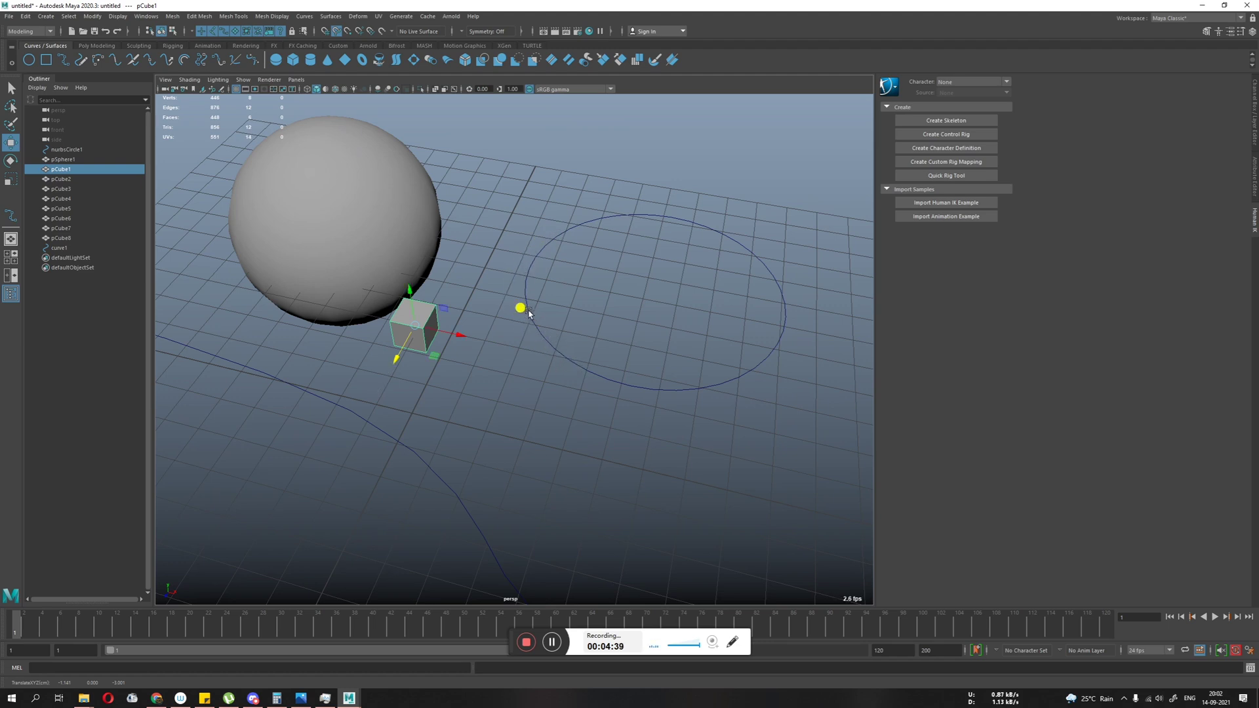
pyautogui.moveTo(527, 307); pyautogui.dragTo(527, 267, button='middle')
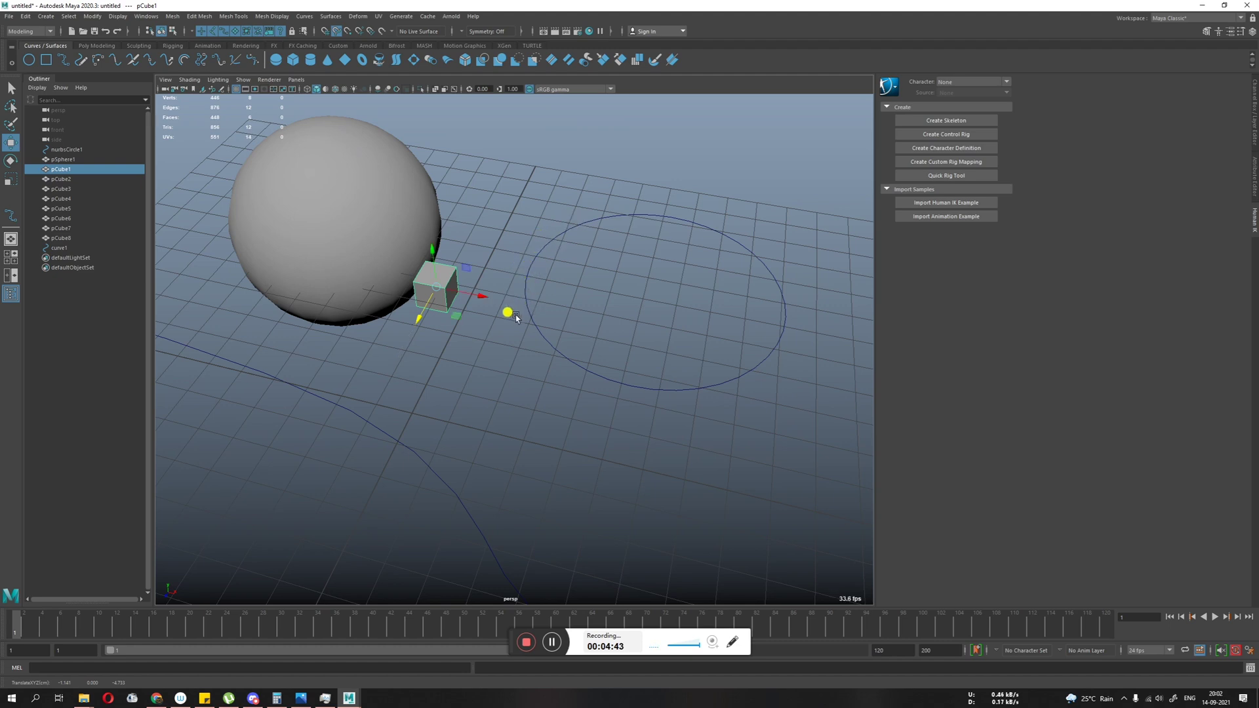
pyautogui.moveTo(534, 318); pyautogui.dragTo(682, 410, button='middle')
# Step: Snap the cube onto the winding EP curve where the curve crosses itself near the grid's edge
pyautogui.keyDown('alt'); pyautogui.moveTo(354, 456); pyautogui.dragTo(511, 451); pyautogui.keyUp('alt')
pyautogui.keyDown('alt'); pyautogui.moveTo(512, 452); pyautogui.dragTo(388, 438, button='right'); pyautogui.keyUp('alt')
pyautogui.keyDown('alt'); pyautogui.moveTo(388, 438); pyautogui.dragTo(562, 459); pyautogui.keyUp('alt')
pyautogui.click(374, 429)
pyautogui.moveTo(553, 371)
pyautogui.mouseDown(button='middle')
pyautogui.moveTo(530, 331)
pyautogui.moveTo(598, 524)
pyautogui.moveTo(607, 590)
pyautogui.moveTo(576, 414)
pyautogui.moveTo(501, 410)
pyautogui.moveTo(567, 376)
pyautogui.moveTo(631, 388)
pyautogui.moveTo(542, 441)
pyautogui.moveTo(548, 491)
pyautogui.moveTo(354, 463)
pyautogui.moveTo(148, 575)
pyautogui.moveTo(513, 372)
pyautogui.moveTo(382, 271)
pyautogui.moveTo(440, 336)
pyautogui.moveTo(391, 386)
pyautogui.moveTo(603, 428)
pyautogui.moveTo(659, 557)
pyautogui.moveTo(669, 380)
pyautogui.moveTo(553, 375)
pyautogui.moveTo(344, 469)
pyautogui.moveTo(572, 387)
pyautogui.mouseUp(button='middle')
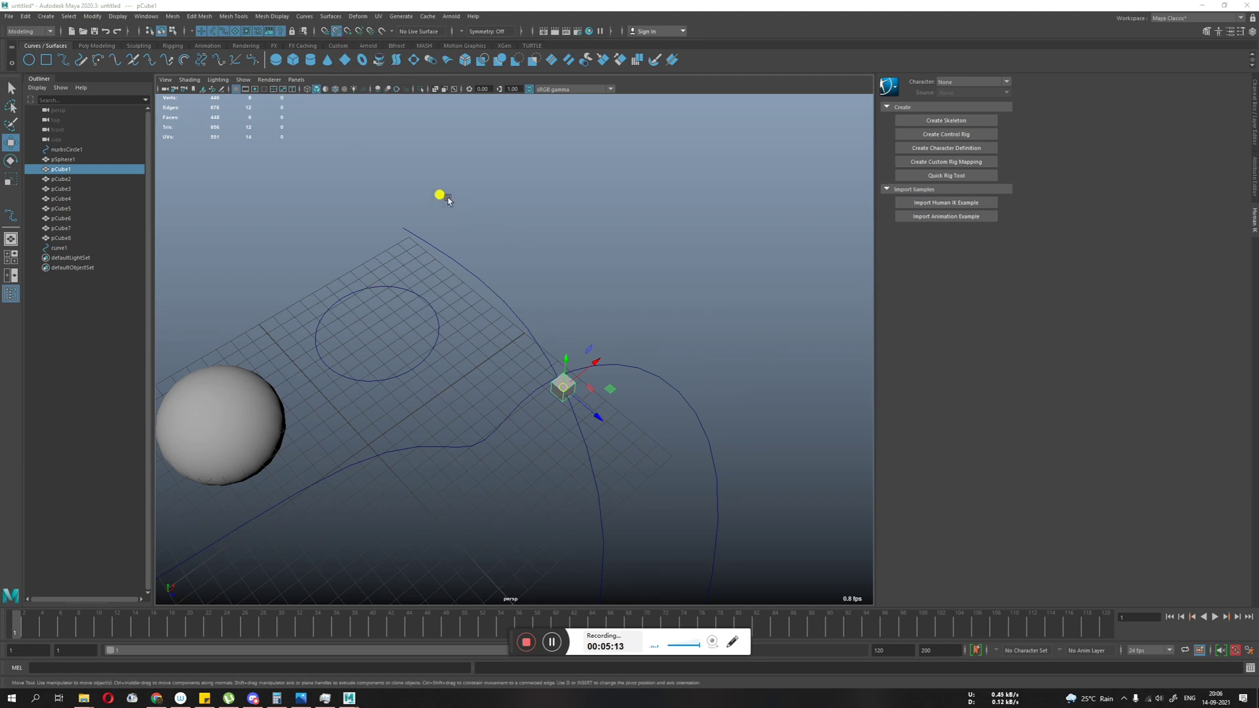
# Step: Turn on point snapping and select the large sphere to display its vertices as snapping targets
pyautogui.click(347, 31)
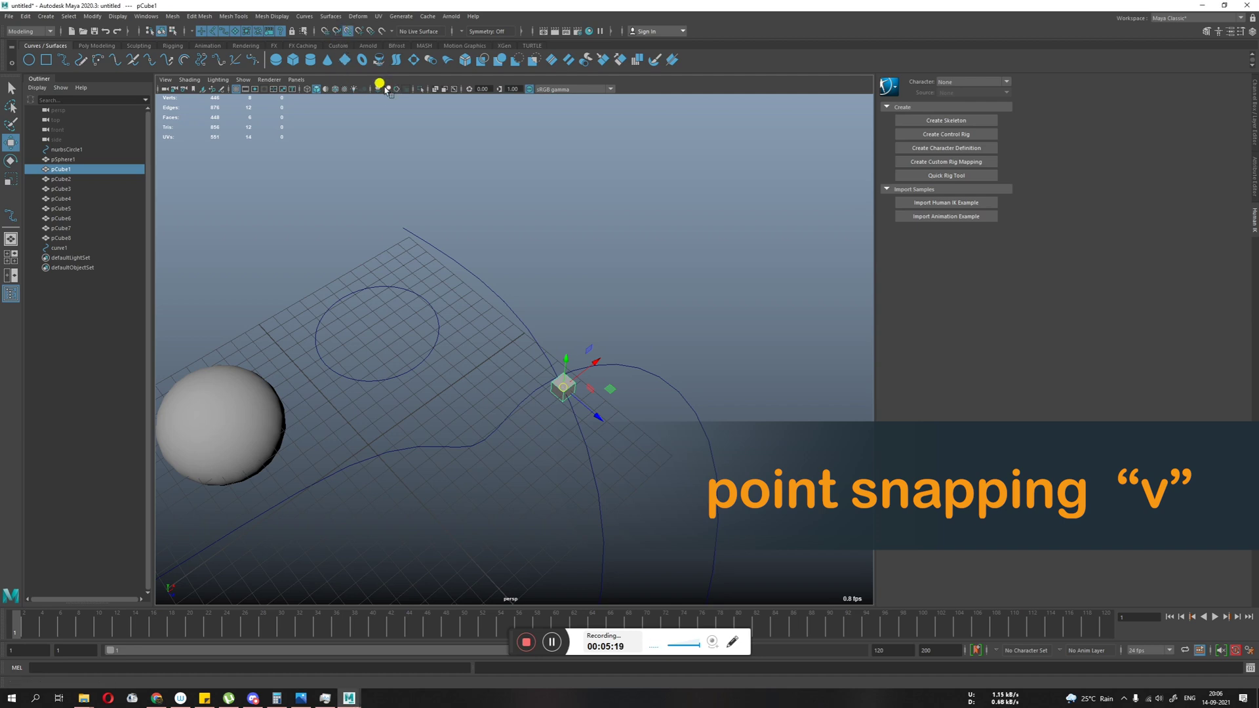
pyautogui.keyDown('alt'); pyautogui.moveTo(565, 393); pyautogui.dragTo(463, 428); pyautogui.keyUp('alt')
pyautogui.moveTo(614, 470); pyautogui.dragTo(641, 474)
pyautogui.keyDown('alt'); pyautogui.moveTo(447, 366); pyautogui.dragTo(536, 382, button='middle'); pyautogui.keyUp('alt')
pyautogui.keyDown('alt'); pyautogui.moveTo(536, 382); pyautogui.dragTo(663, 478, button='right'); pyautogui.keyUp('alt')
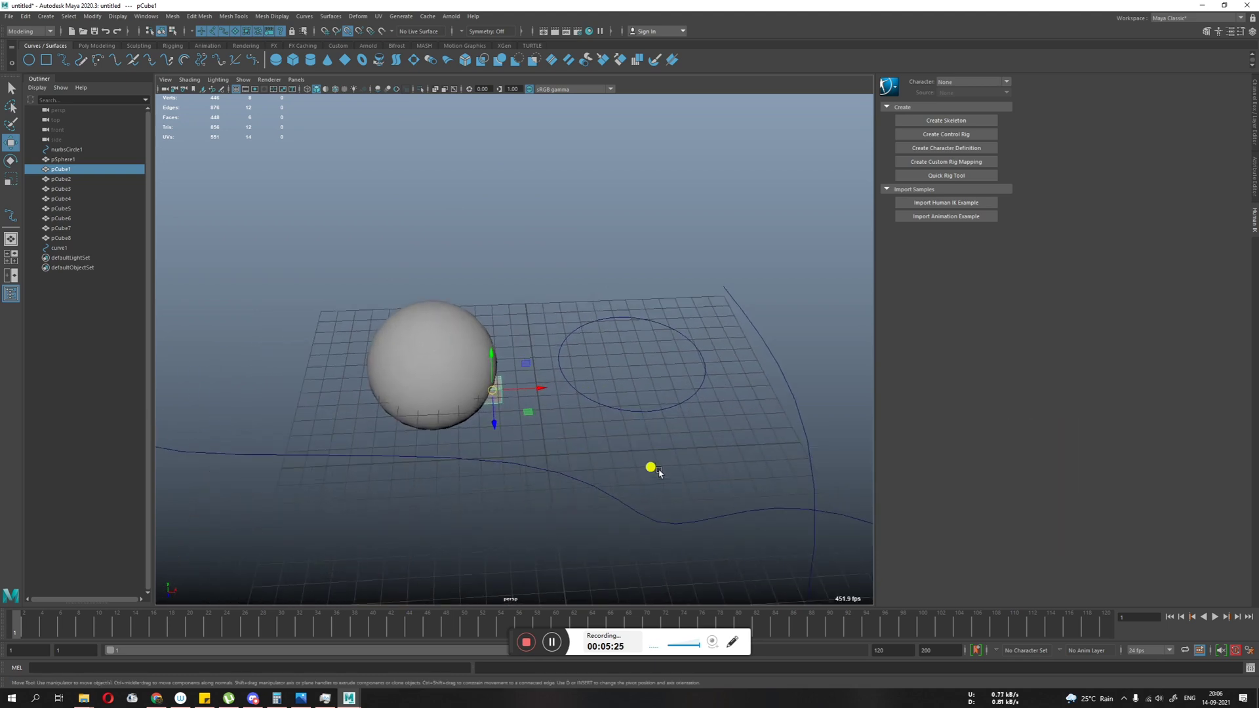
pyautogui.keyDown('alt'); pyautogui.moveTo(663, 478); pyautogui.dragTo(447, 299); pyautogui.keyUp('alt')
pyautogui.keyDown('alt'); pyautogui.moveTo(446, 299); pyautogui.dragTo(537, 361, button='right'); pyautogui.keyUp('alt')
pyautogui.keyDown('alt'); pyautogui.moveTo(537, 365); pyautogui.dragTo(549, 342); pyautogui.keyUp('alt')
pyautogui.click(451, 272)
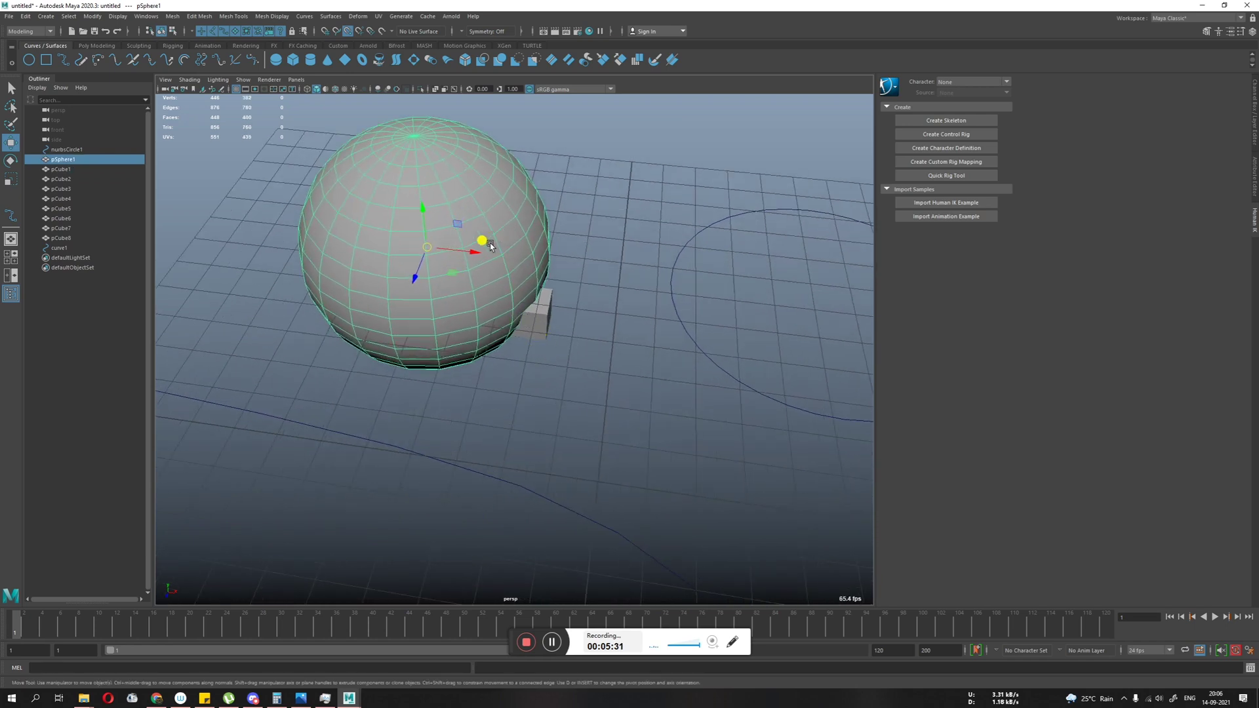
pyautogui.keyDown('alt'); pyautogui.moveTo(531, 291); pyautogui.dragTo(538, 338); pyautogui.keyUp('alt')
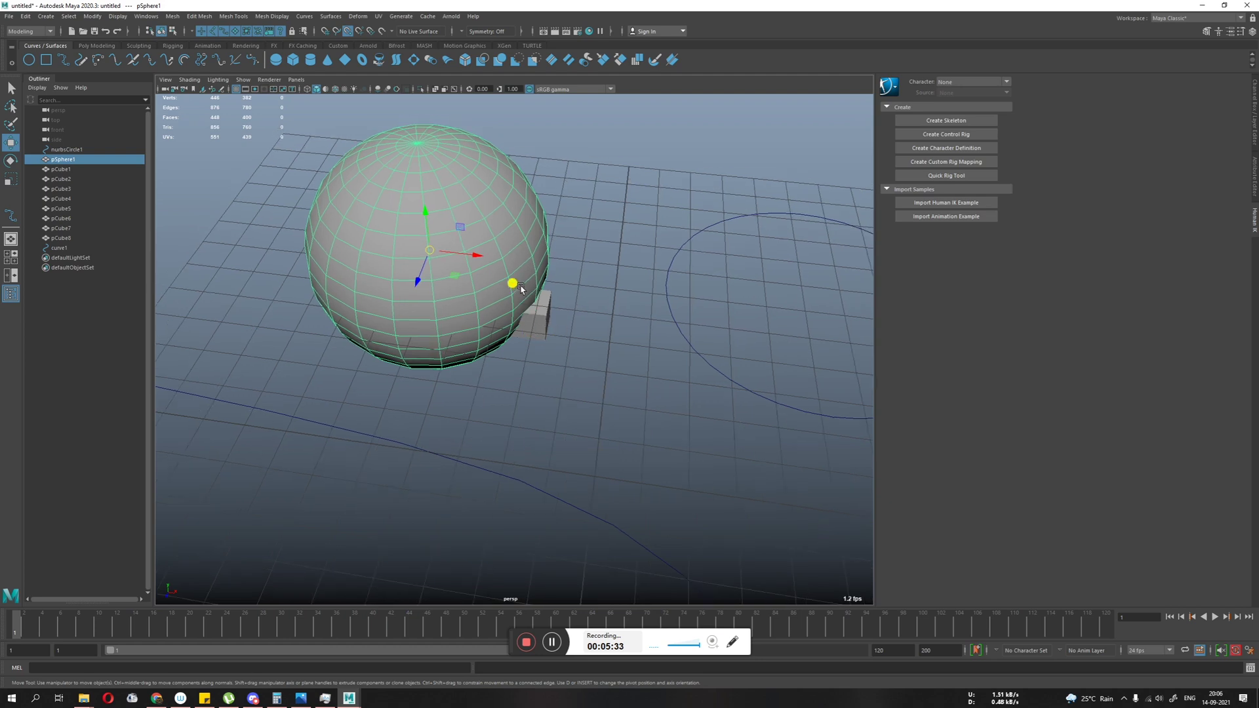
pyautogui.click(279, 214)
pyautogui.click(430, 238)
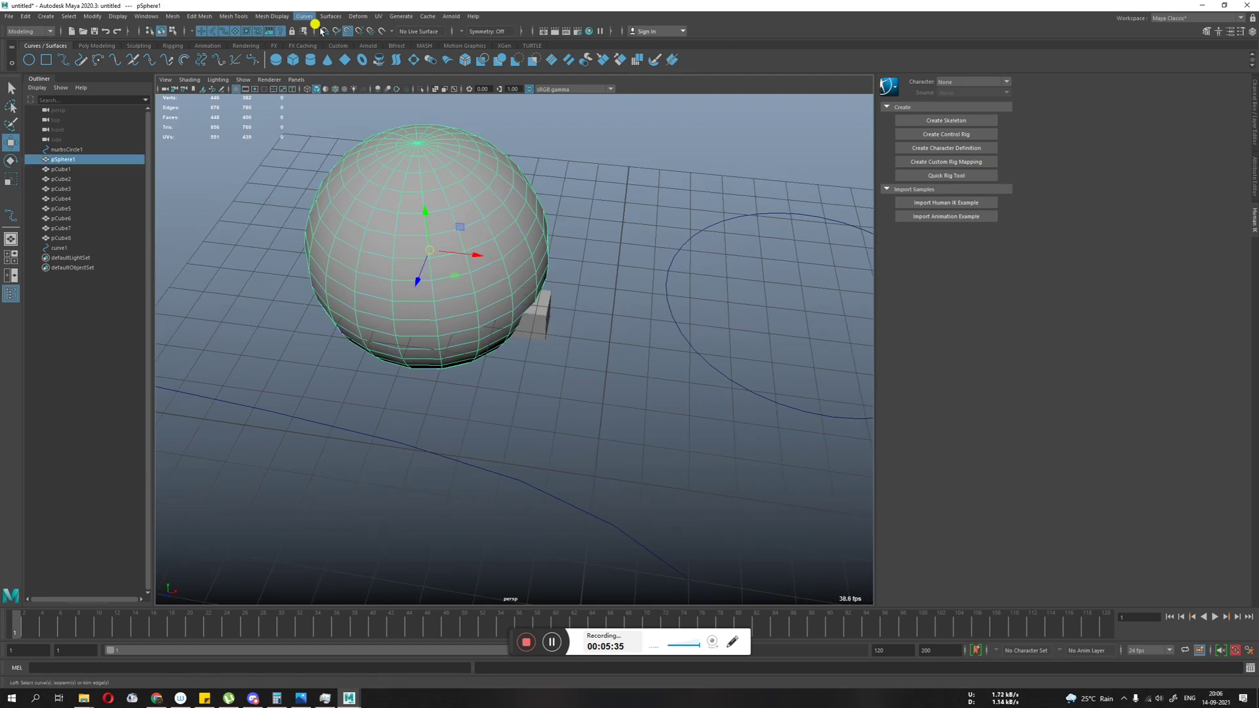
# Step: Snap the cube to a vertex near the top of the sphere and show wireframe on the shaded objects
pyautogui.click(512, 319)
pyautogui.moveTo(522, 304)
pyautogui.keyDown('alt'); pyautogui.mouseDown()
pyautogui.moveTo(430, 269)
pyautogui.moveTo(410, 187)
pyautogui.moveTo(353, 202)
pyautogui.moveTo(333, 264)
pyautogui.moveTo(356, 227)
pyautogui.moveTo(416, 185)
pyautogui.moveTo(444, 180)
pyautogui.moveTo(444, 231)
pyautogui.moveTo(436, 204)
pyautogui.mouseUp(); pyautogui.keyUp('alt')
pyautogui.click(334, 89)
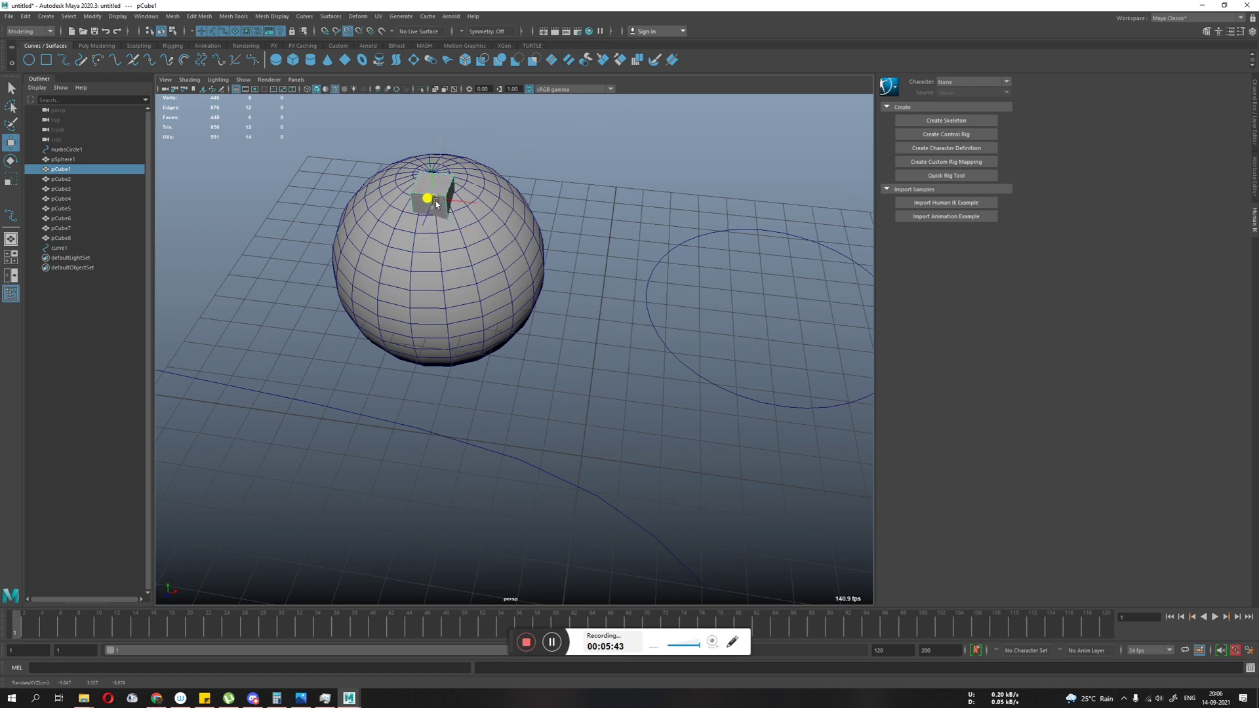
# Step: Switch to the Rigging menu set and create a joint chain running from the sphere out past the grid
pyautogui.click(30, 30)
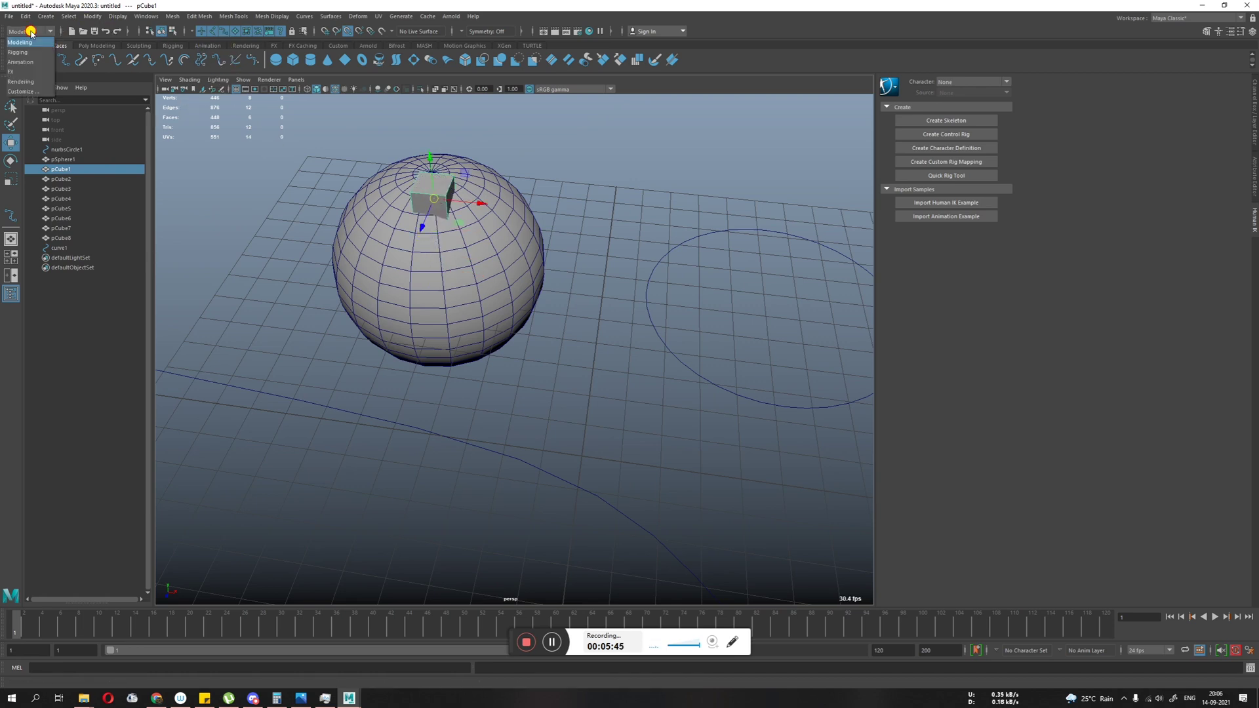
pyautogui.click(23, 51)
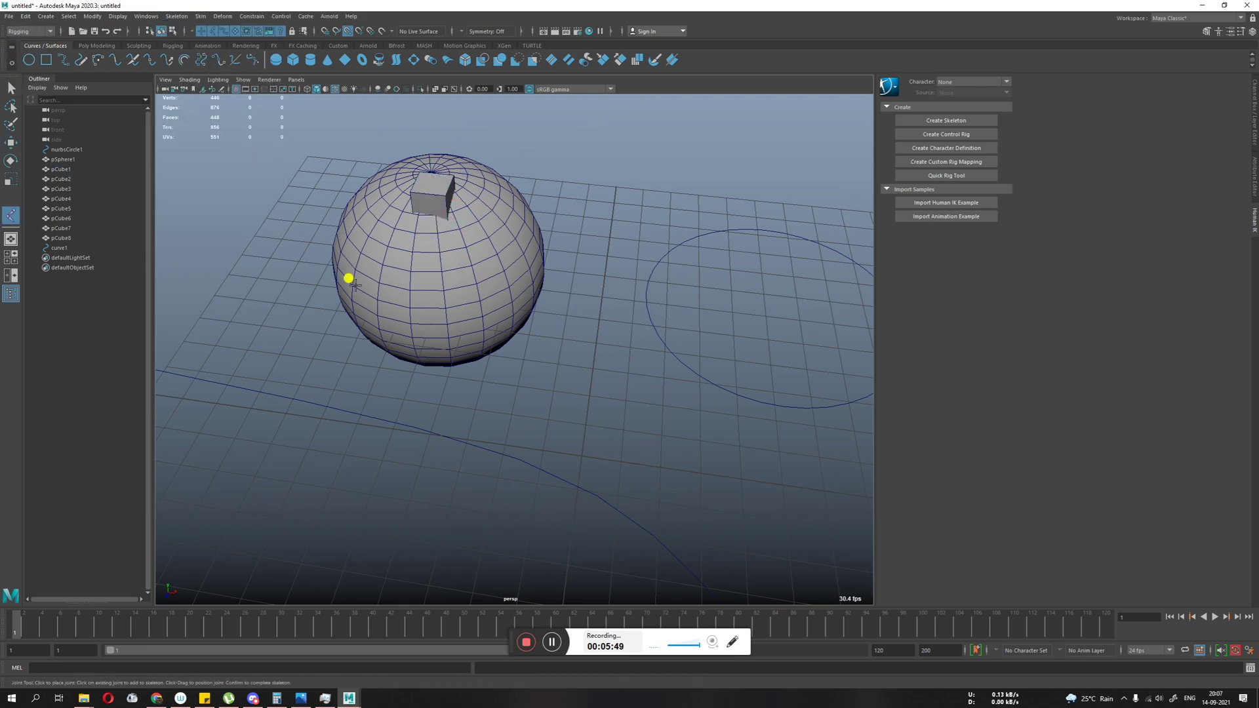
pyautogui.scroll(-2, 355, 285)
pyautogui.click(258, 343)
pyautogui.keyDown('alt'); pyautogui.moveTo(258, 342); pyautogui.dragTo(597, 445); pyautogui.keyUp('alt')
pyautogui.click(623, 408)
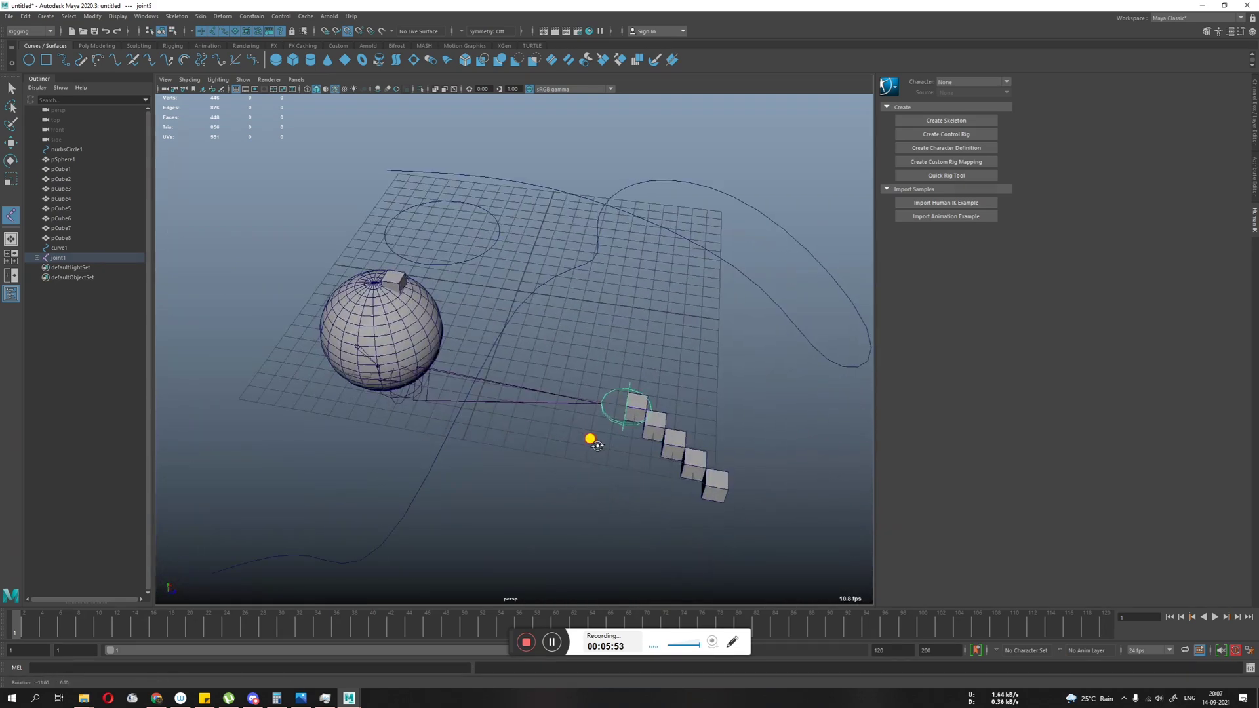
pyautogui.scroll(4, 616, 394)
pyautogui.click(649, 284)
pyautogui.click(732, 392)
pyautogui.click(781, 438)
# Step: Select the cube on the sphere and point-snap it onto a joint in the lower part of the chain
pyautogui.keyDown('alt'); pyautogui.moveTo(771, 438); pyautogui.dragTo(686, 347); pyautogui.keyUp('alt')
pyautogui.press('w')
pyautogui.click(644, 320)
pyautogui.click(624, 314)
pyautogui.press('Up')
pyautogui.click(348, 31)
pyautogui.moveTo(489, 198); pyautogui.dragTo(341, 289)
pyautogui.click(607, 139)
pyautogui.moveTo(616, 136); pyautogui.dragTo(484, 443)
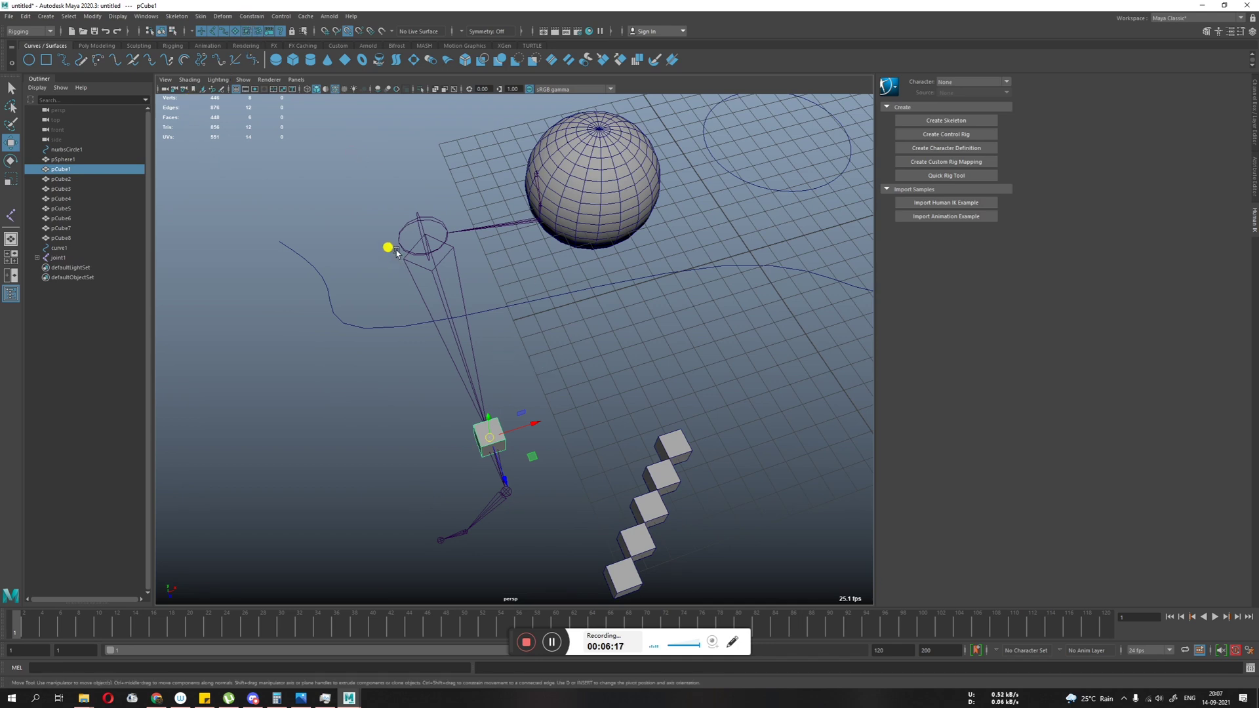
# Step: Examine the cube's placement on the joint up close, selecting the joint and the cube in turn
pyautogui.click(675, 437)
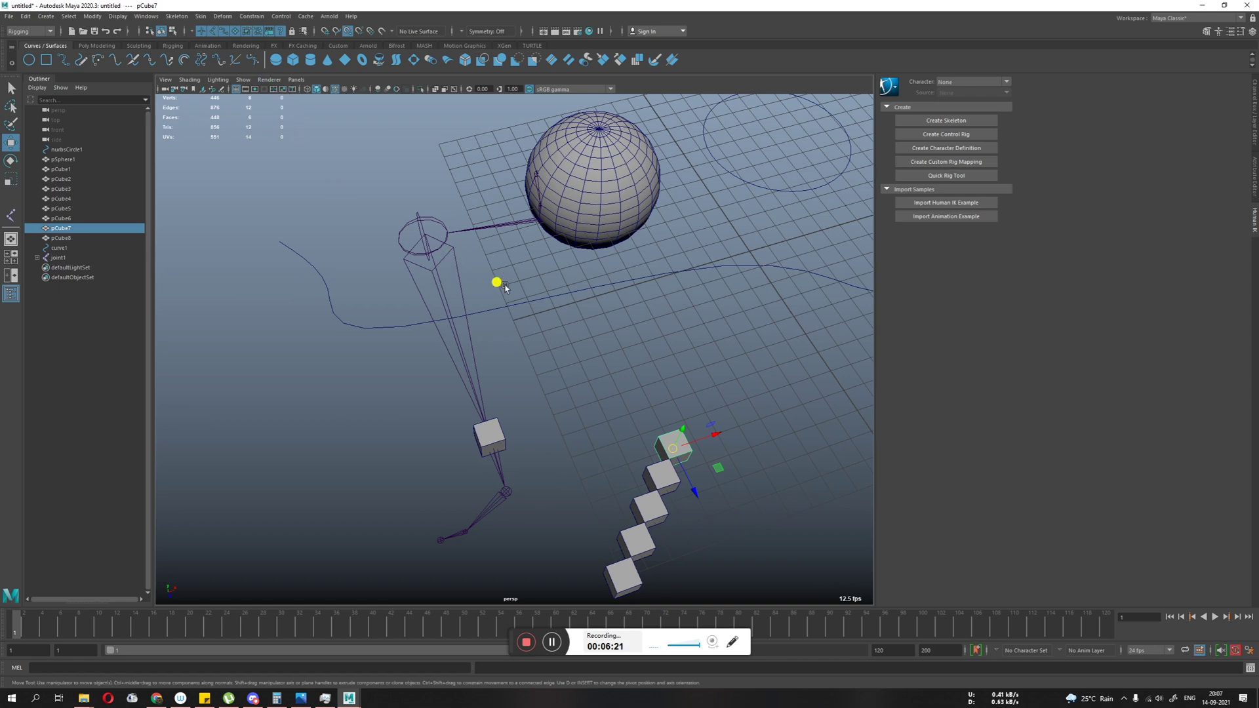
pyautogui.moveTo(679, 298); pyautogui.dragTo(680, 315)
pyautogui.click(490, 460)
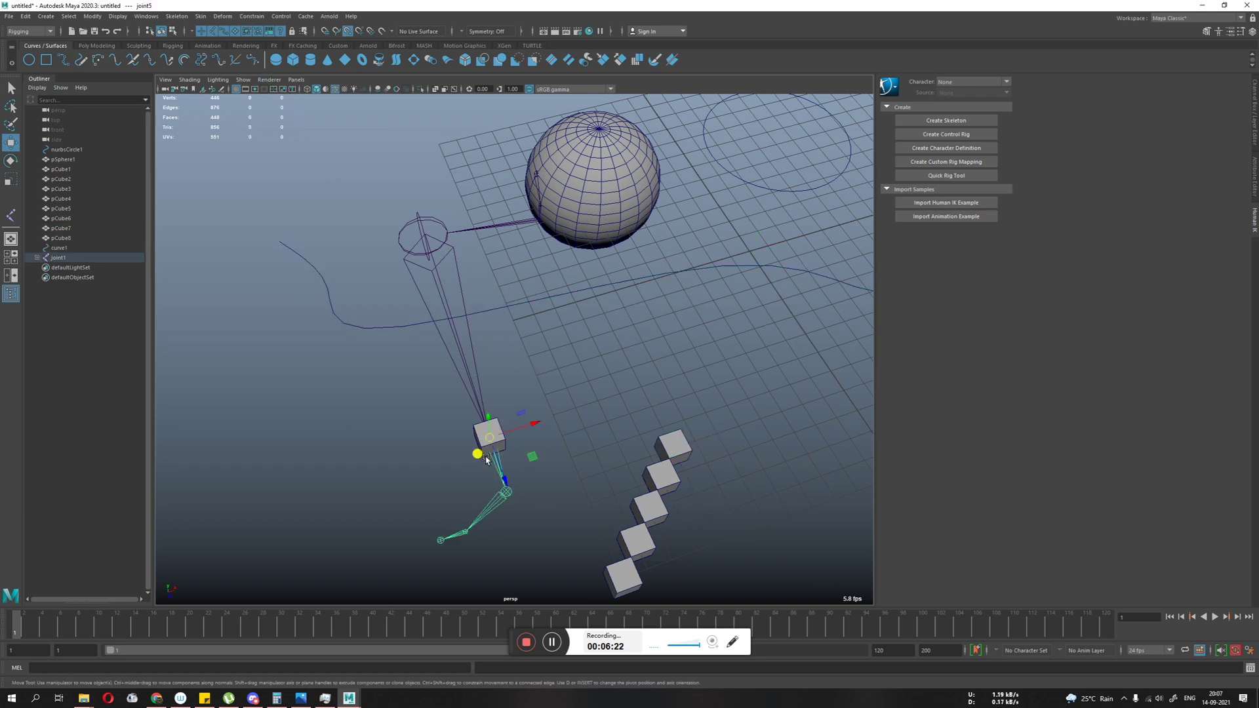
pyautogui.click(500, 412)
pyautogui.click(497, 423)
pyautogui.click(519, 443)
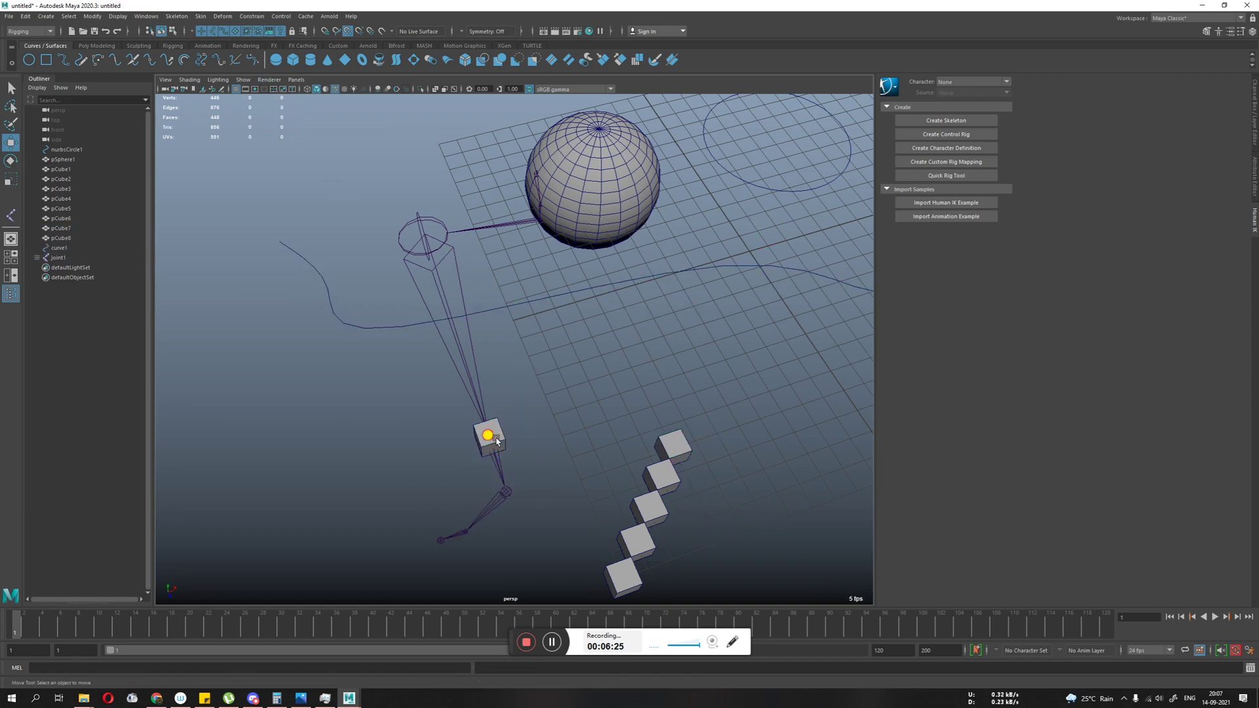
pyautogui.click(497, 459)
pyautogui.keyDown('alt'); pyautogui.moveTo(496, 459); pyautogui.dragTo(446, 461); pyautogui.keyUp('alt')
pyautogui.keyDown('alt'); pyautogui.moveTo(447, 462); pyautogui.dragTo(486, 544, button='right'); pyautogui.keyUp('alt')
pyautogui.keyDown('alt'); pyautogui.moveTo(439, 452); pyautogui.dragTo(503, 405, button='middle'); pyautogui.keyUp('alt')
pyautogui.keyDown('alt'); pyautogui.moveTo(504, 429); pyautogui.dragTo(507, 403); pyautogui.keyUp('alt')
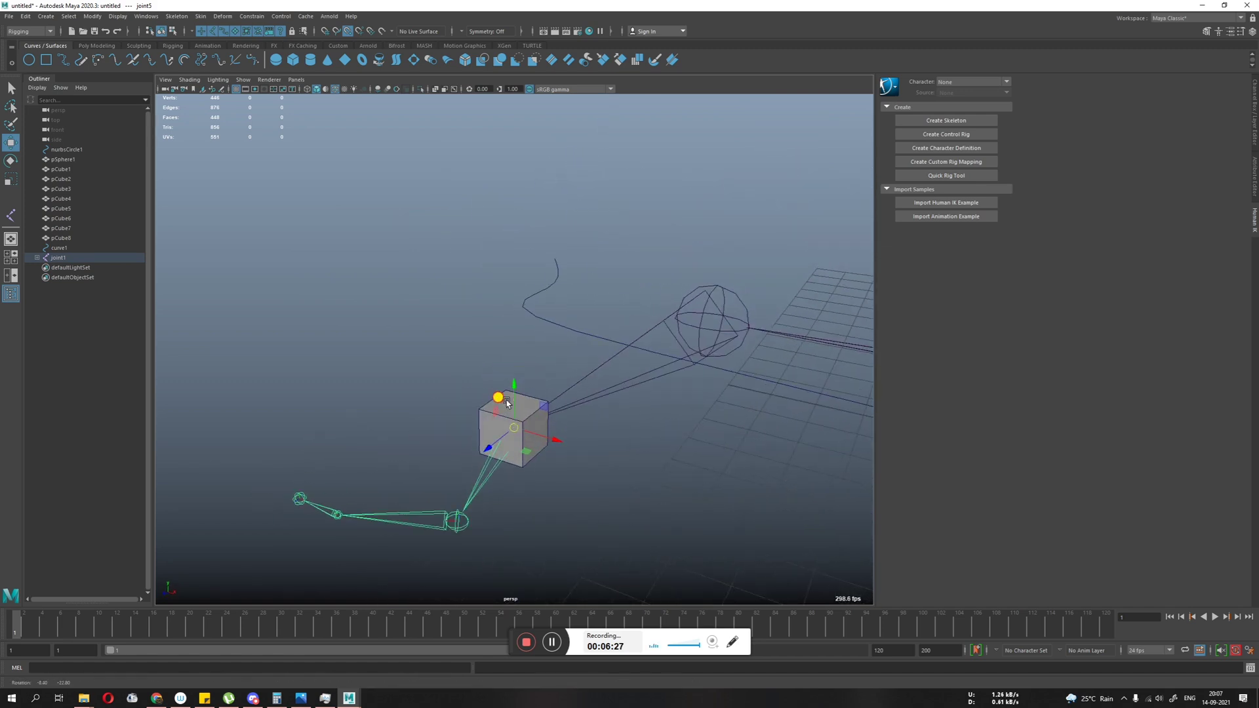
pyautogui.click(520, 409)
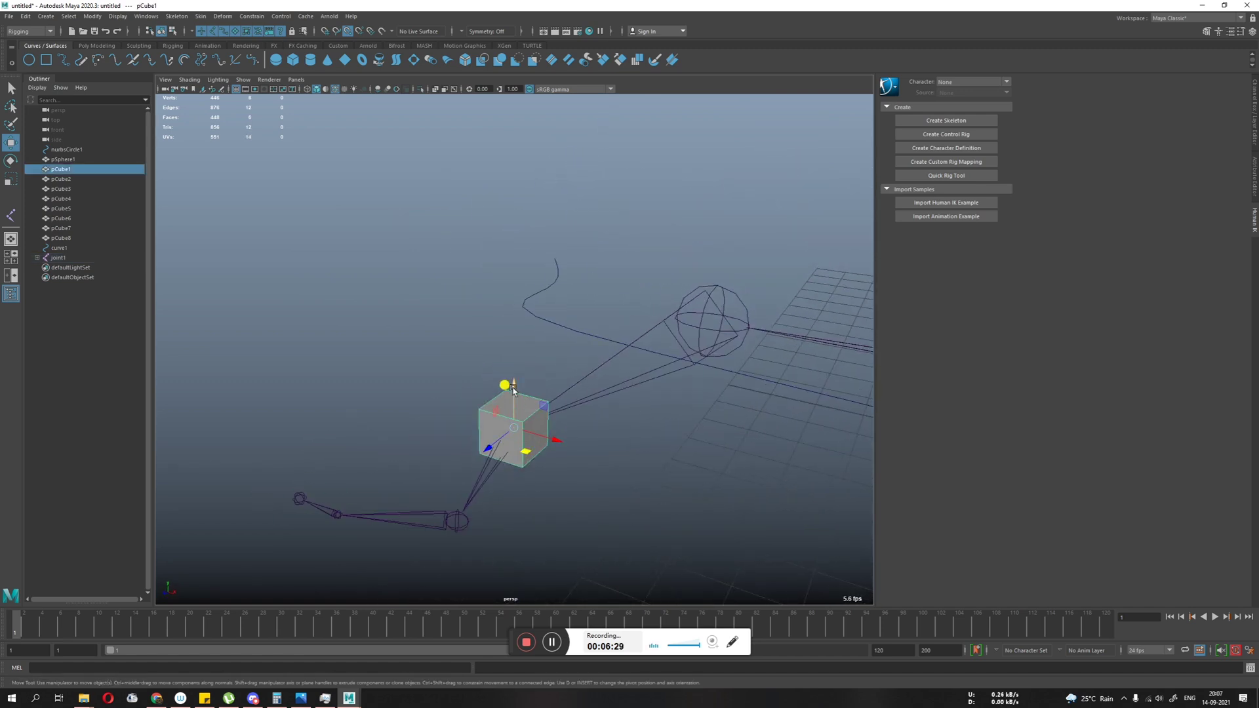
# Step: Move the cube off the joint onto the grid and align it along X only, using sphere and row-cube vertices as references
pyautogui.keyDown('alt'); pyautogui.moveTo(551, 435); pyautogui.dragTo(555, 301); pyautogui.keyUp('alt')
pyautogui.moveTo(634, 221); pyautogui.dragTo(658, 182, button='middle')
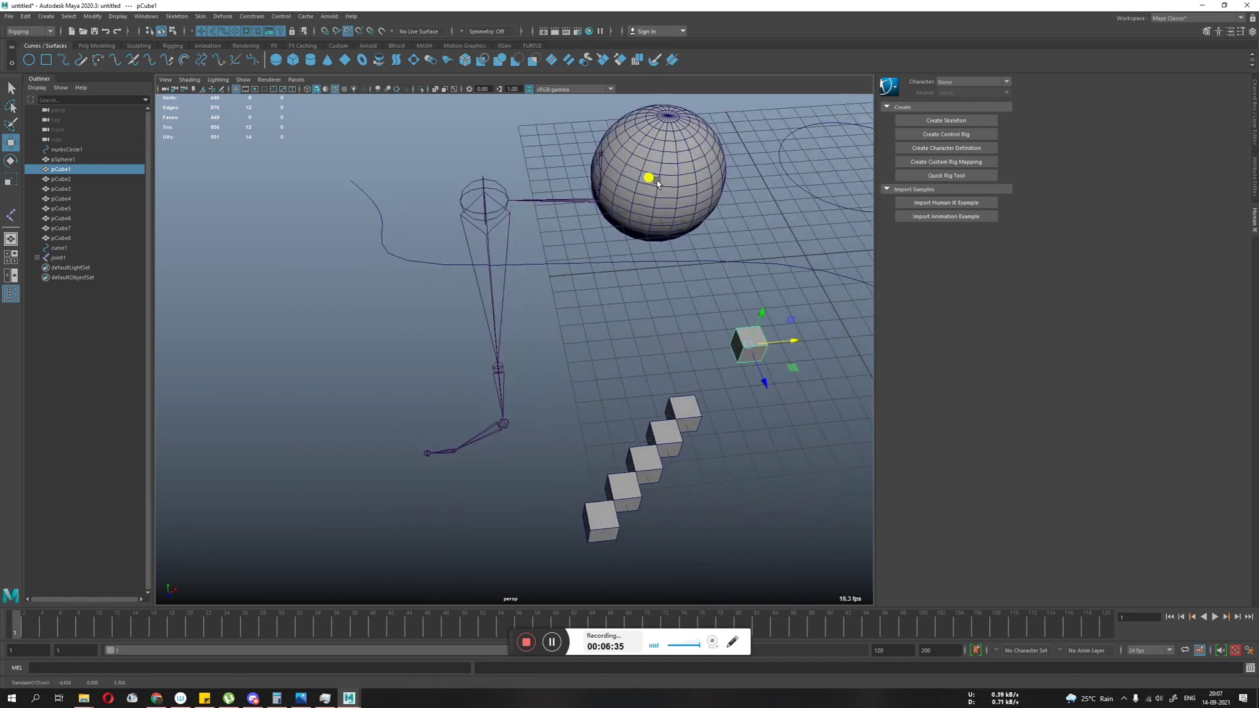
pyautogui.moveTo(676, 177); pyautogui.dragTo(676, 429, button='middle')
pyautogui.moveTo(597, 518); pyautogui.dragTo(679, 316)
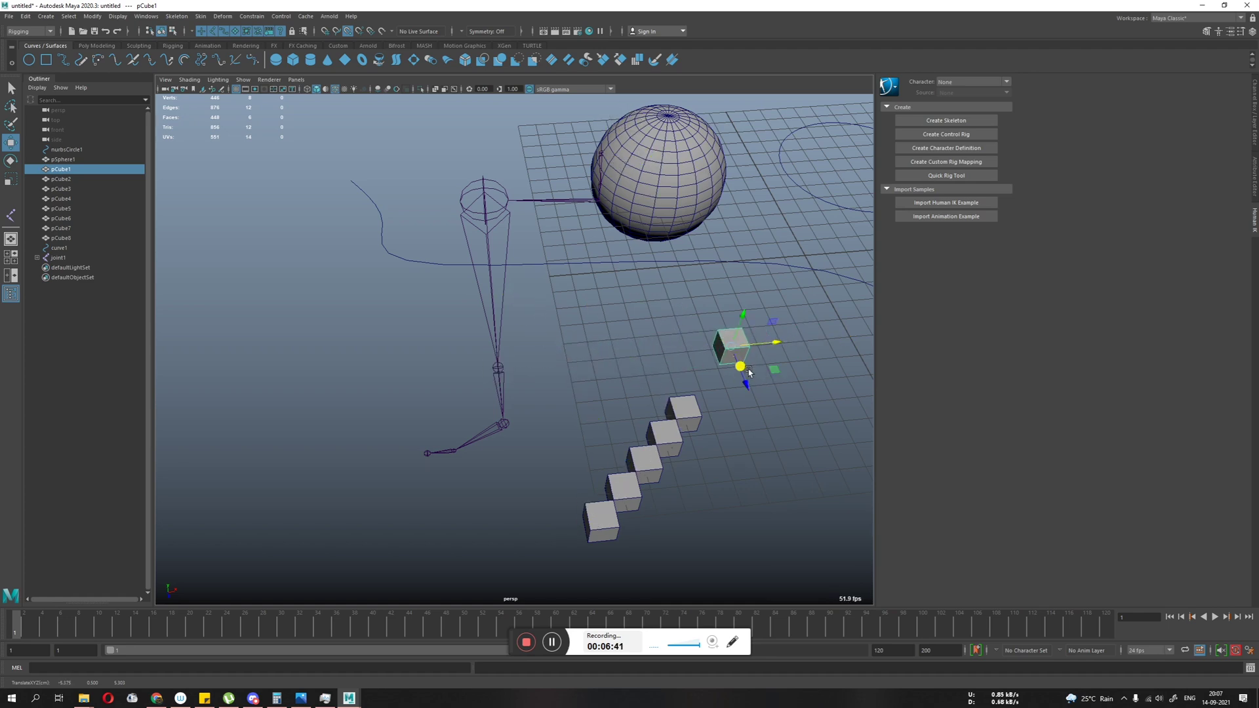
pyautogui.moveTo(674, 341); pyautogui.dragTo(705, 414, button='middle')
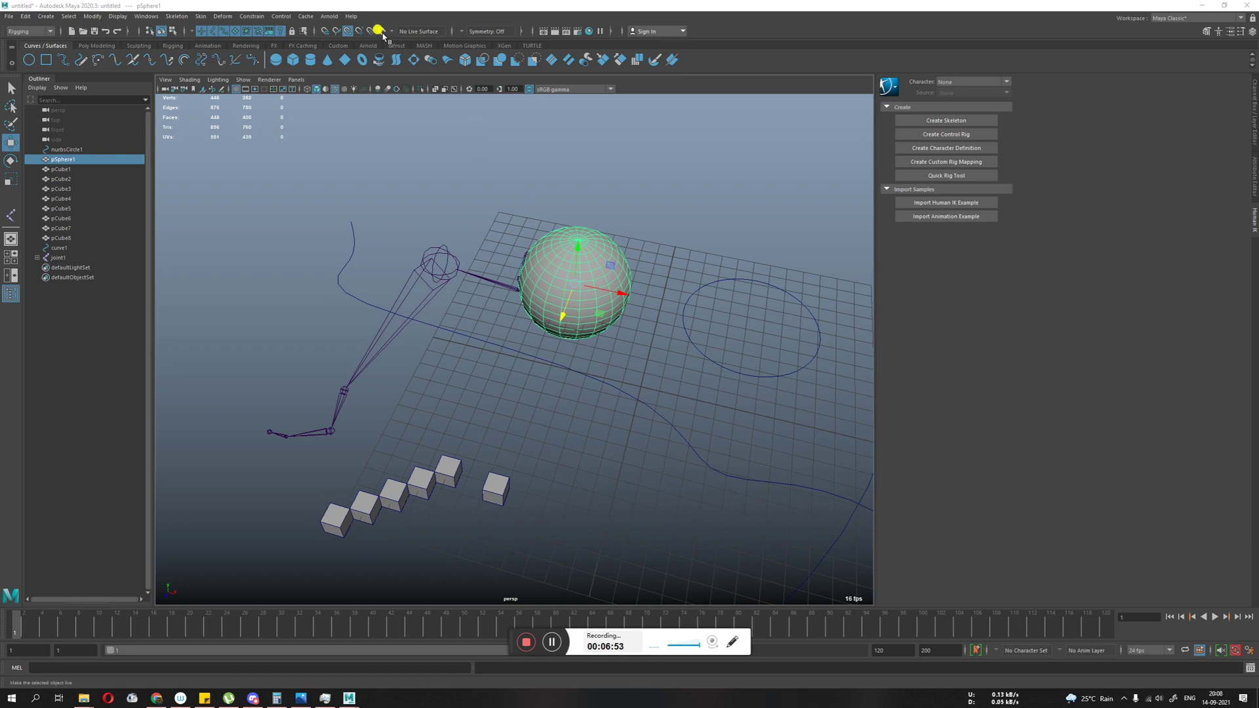
# Step: Move the sphere across the grid to above the NURBS circle and delete the joint chain
pyautogui.click(660, 385)
pyautogui.click(597, 287)
pyautogui.moveTo(600, 315); pyautogui.dragTo(551, 283)
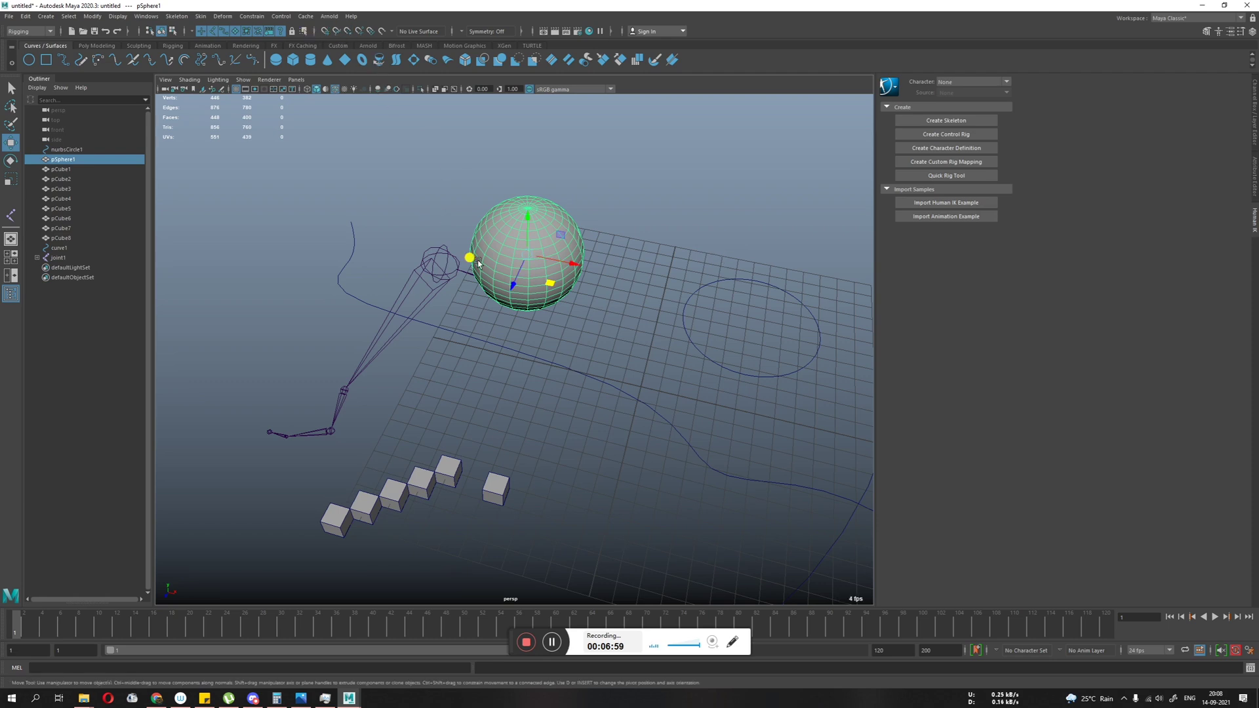
pyautogui.moveTo(546, 284); pyautogui.dragTo(797, 294)
pyautogui.click(451, 260)
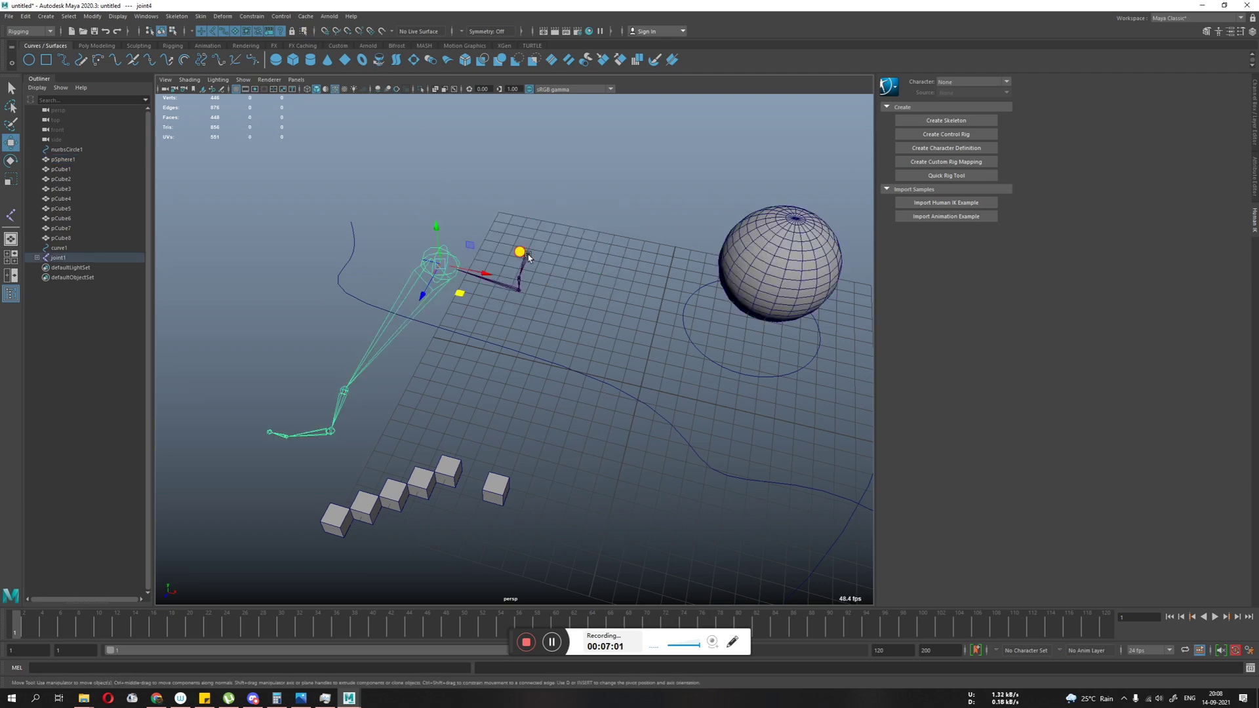
pyautogui.press('Delete')
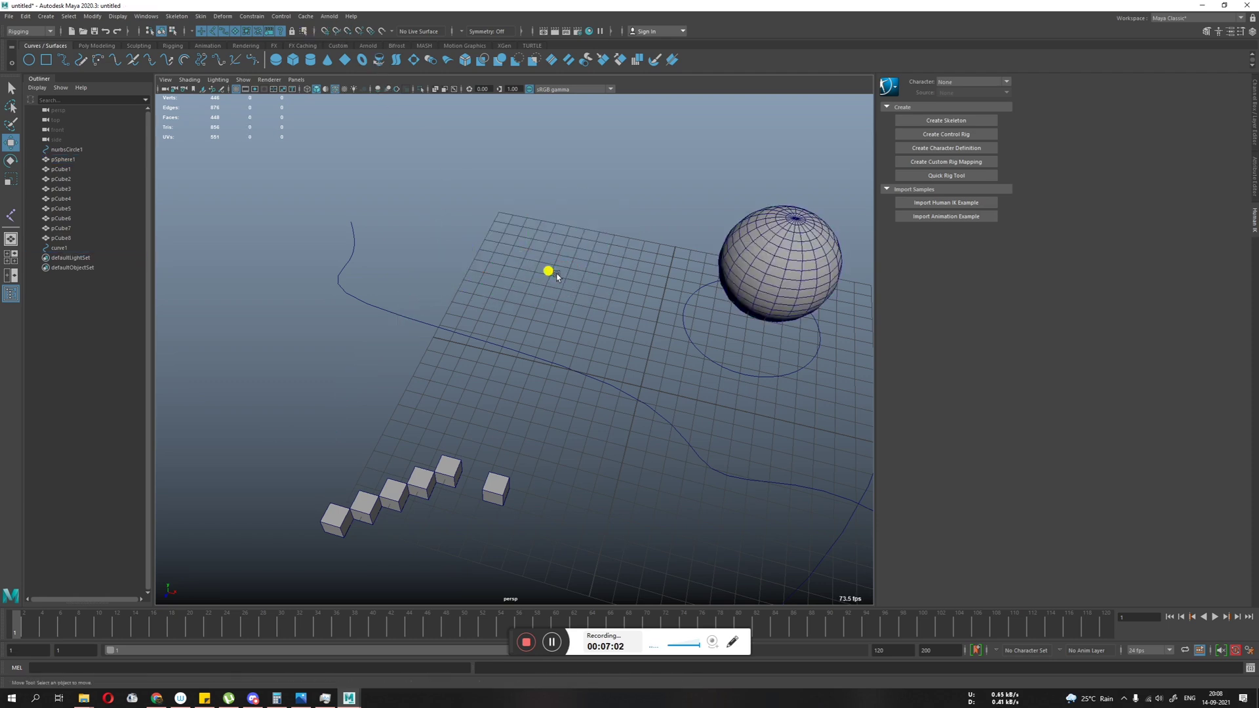
# Step: Move the sphere back off the circle, and delete the NURBS circle together with the winding EP curve
pyautogui.click(776, 270)
pyautogui.moveTo(812, 289); pyautogui.dragTo(610, 273)
pyautogui.moveTo(659, 351); pyautogui.dragTo(811, 539)
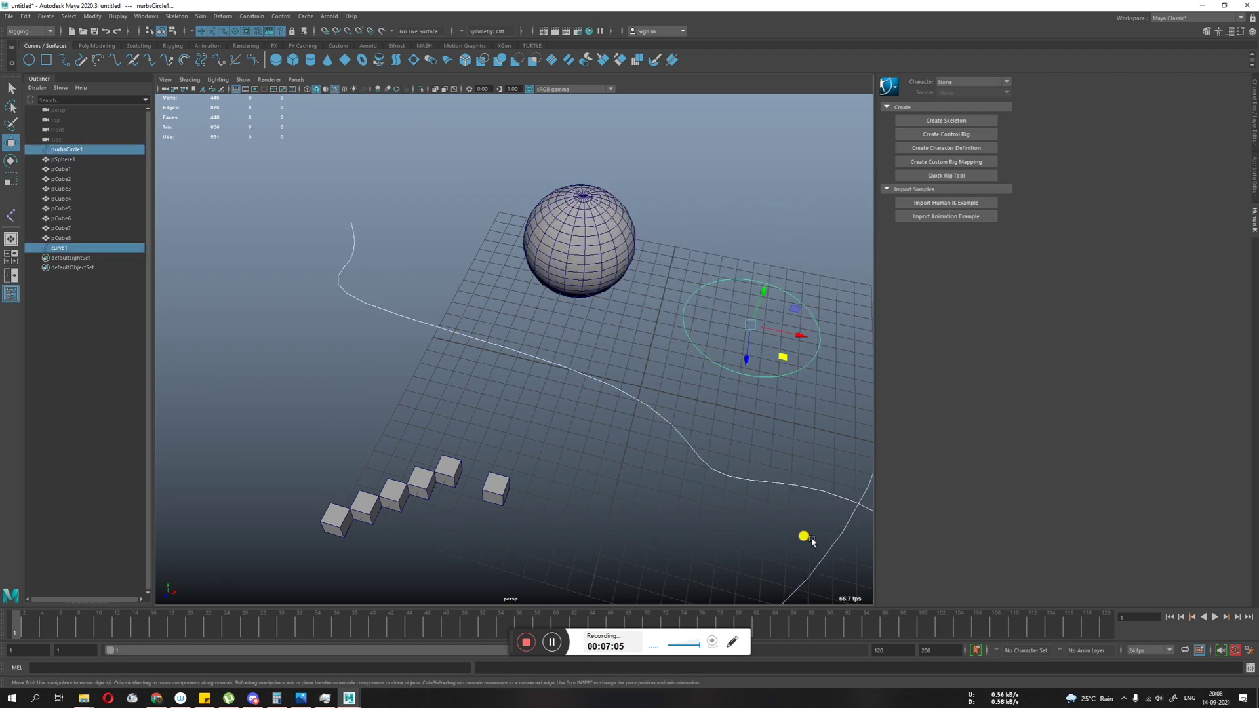
pyautogui.press('Delete')
# Step: Reposition the sphere near the grid's back corner, make it a live surface, and turn its live state off again
pyautogui.click(521, 254)
pyautogui.moveTo(588, 352); pyautogui.dragTo(593, 394, button='middle')
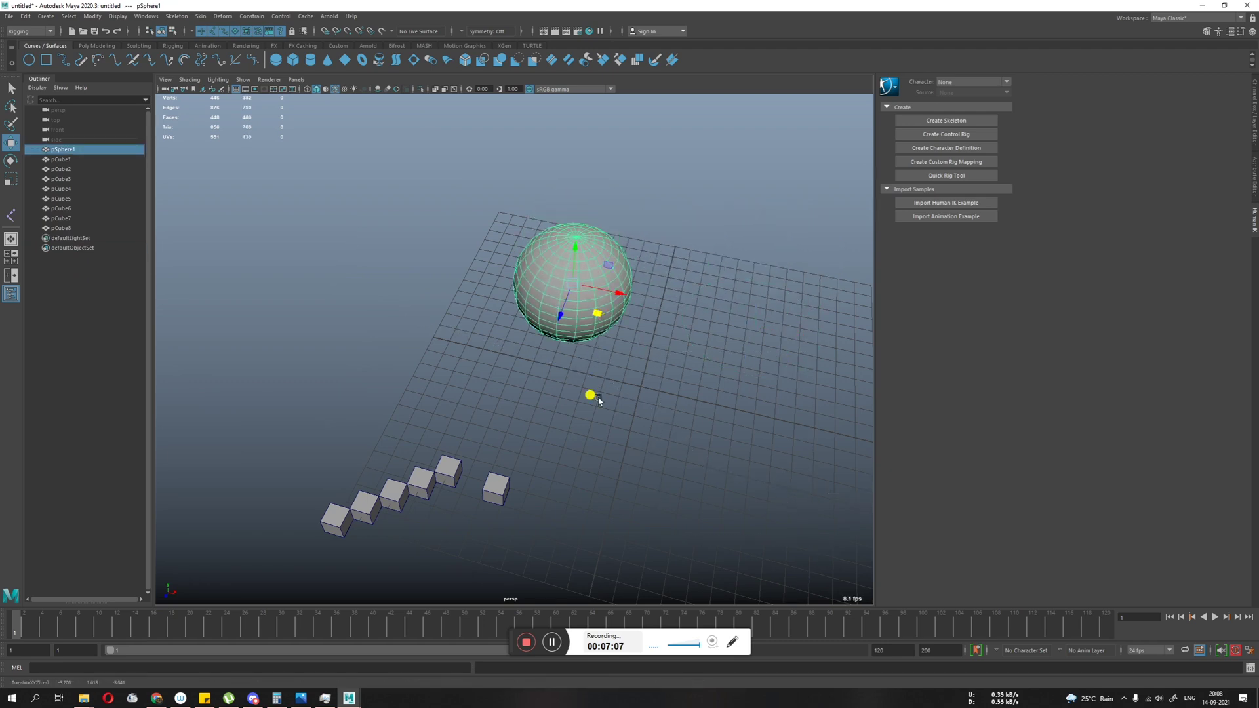
pyautogui.click(382, 30)
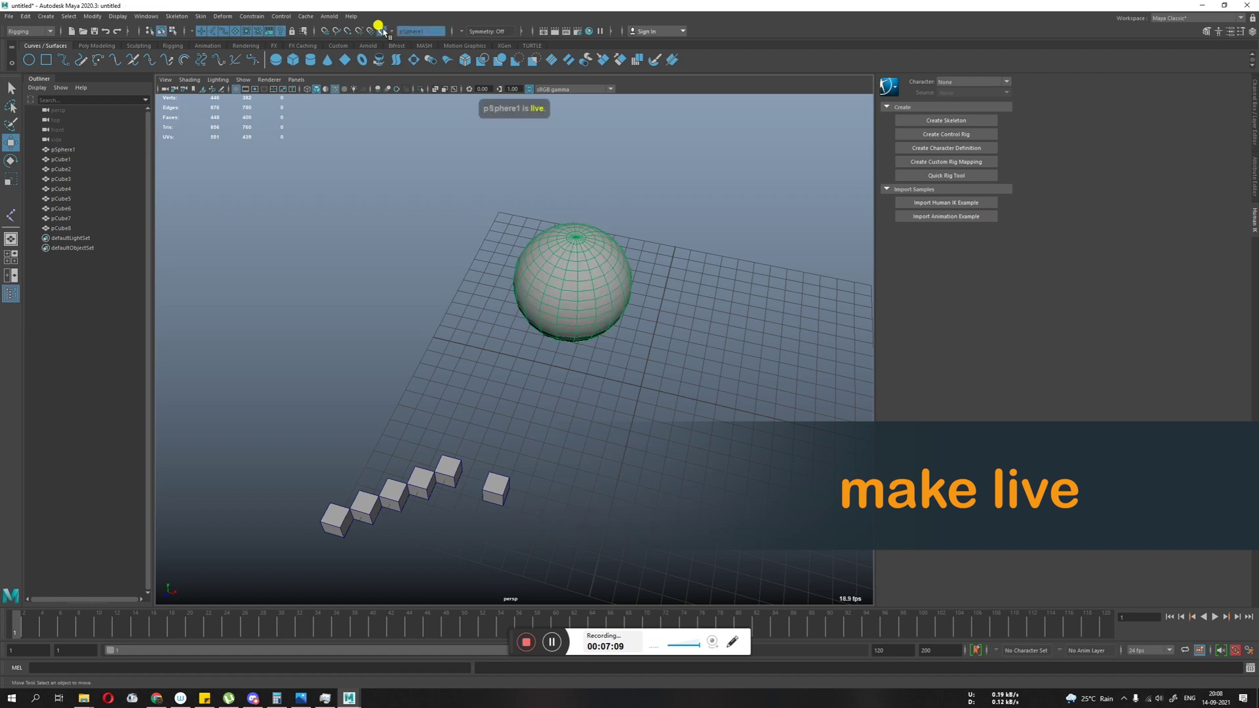
pyautogui.click(382, 31)
pyautogui.click(345, 287)
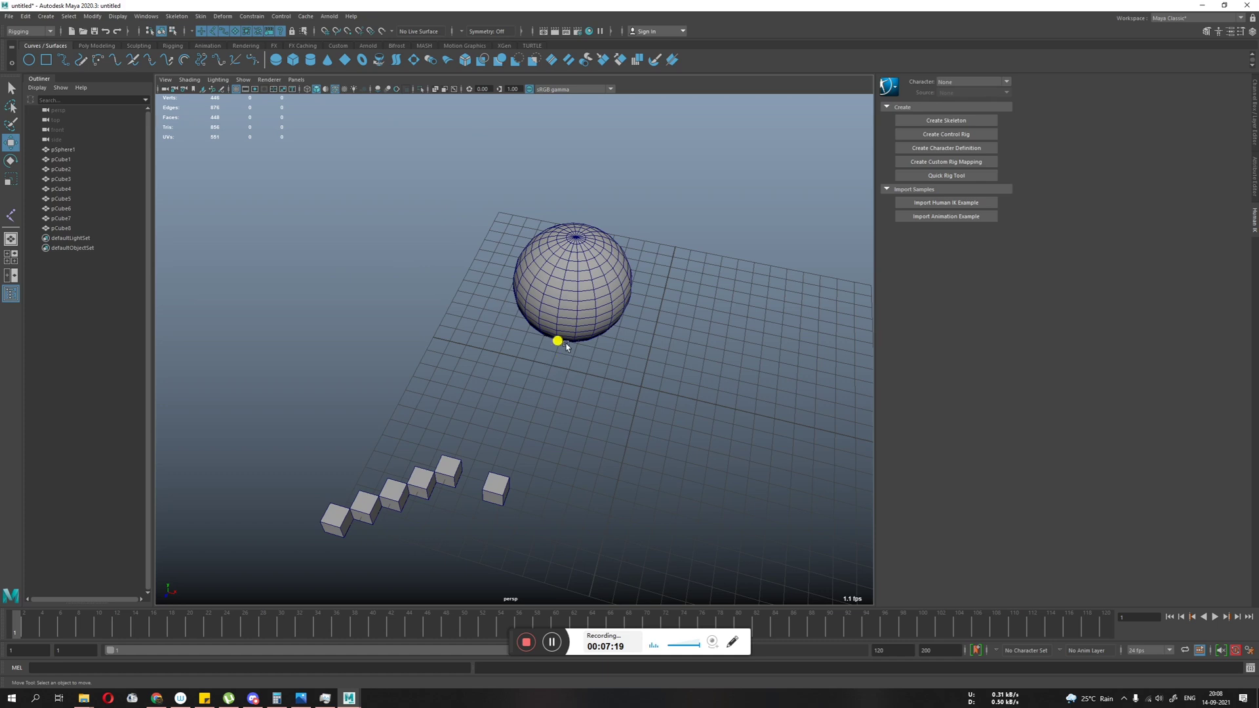
# Step: Make the sphere a live surface and place the cube standing apart from the row on it
pyautogui.click(579, 265)
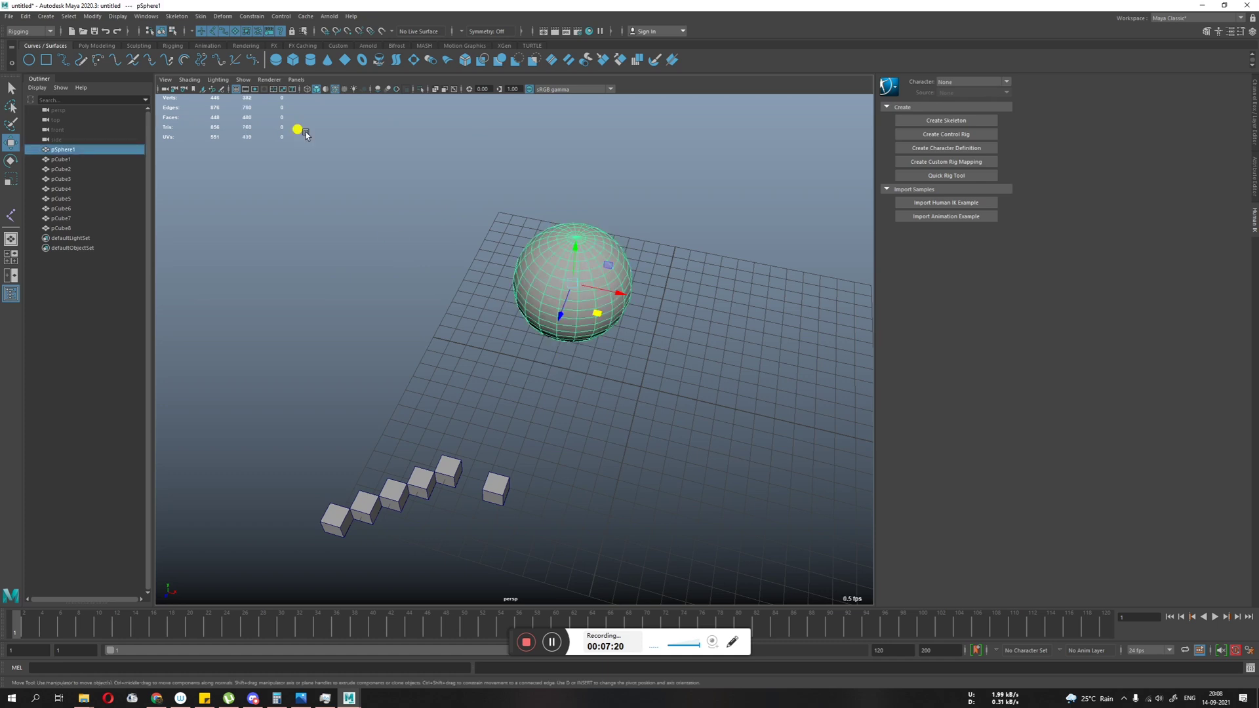
pyautogui.click(381, 32)
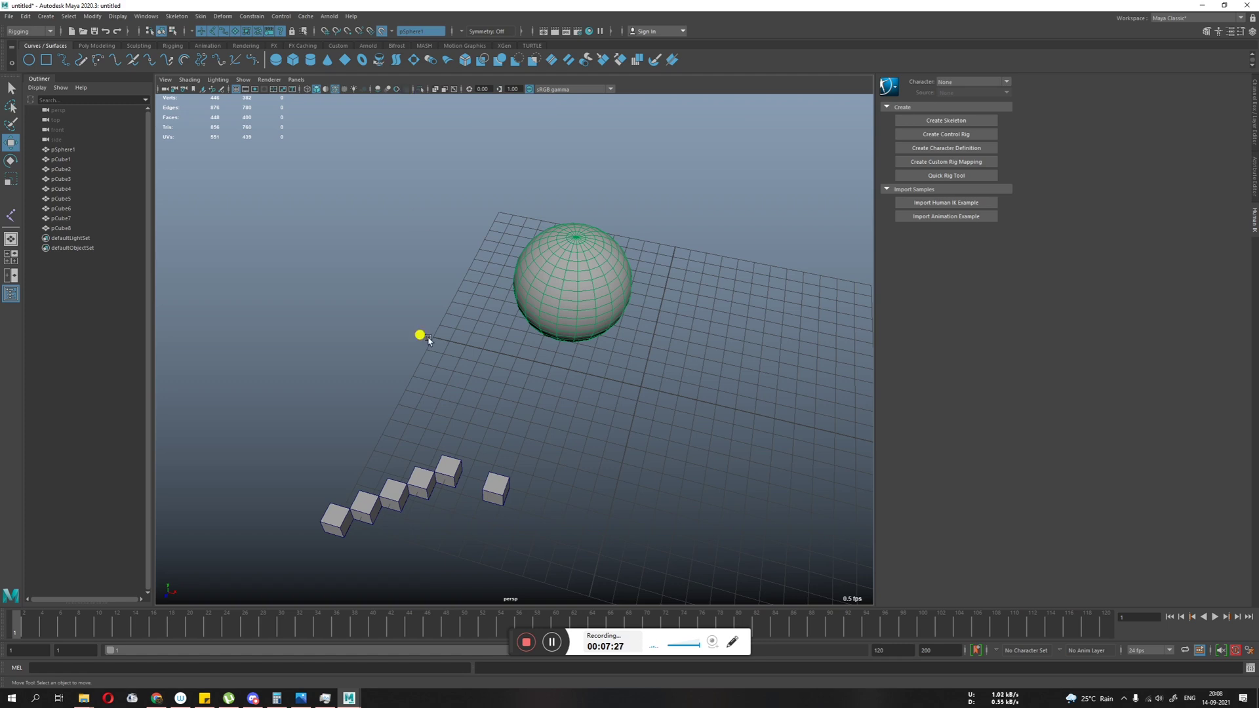
pyautogui.click(505, 488)
pyautogui.keyDown('alt'); pyautogui.moveTo(385, 380); pyautogui.dragTo(412, 349); pyautogui.keyUp('alt')
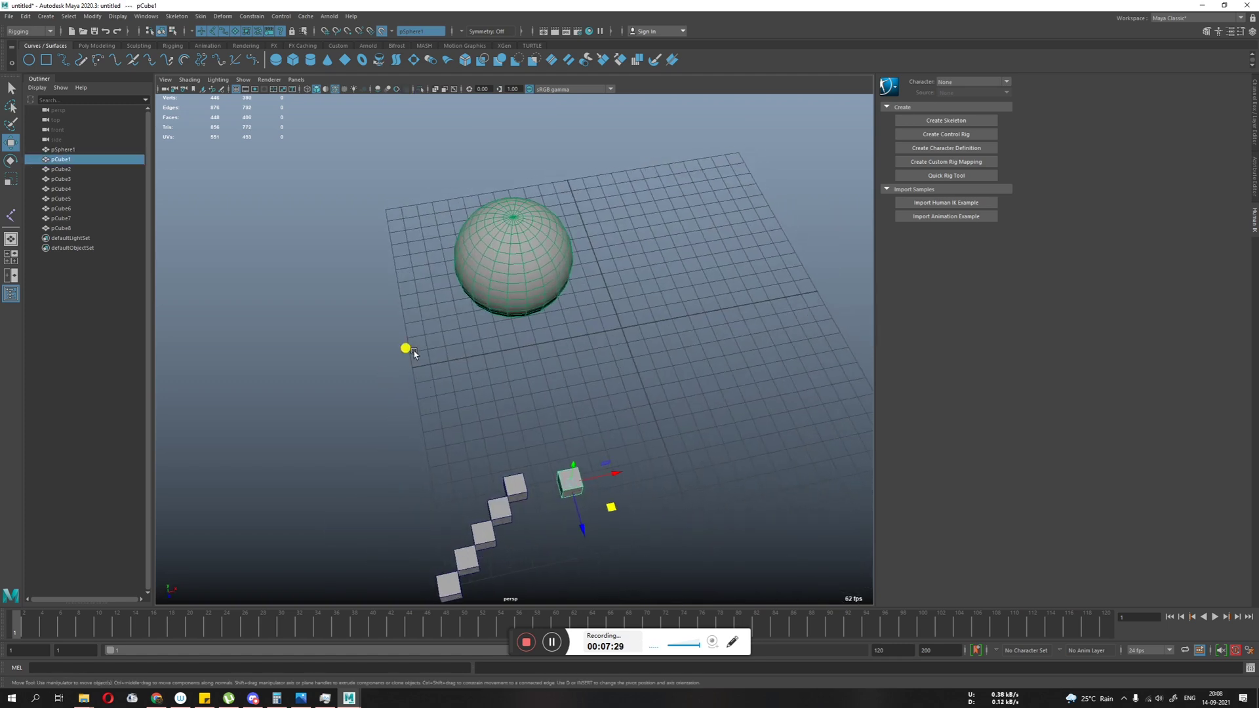
pyautogui.keyDown('alt'); pyautogui.moveTo(412, 349); pyautogui.dragTo(736, 581, button='right'); pyautogui.keyUp('alt')
pyautogui.keyDown('alt'); pyautogui.moveTo(736, 581); pyautogui.dragTo(507, 380); pyautogui.keyUp('alt')
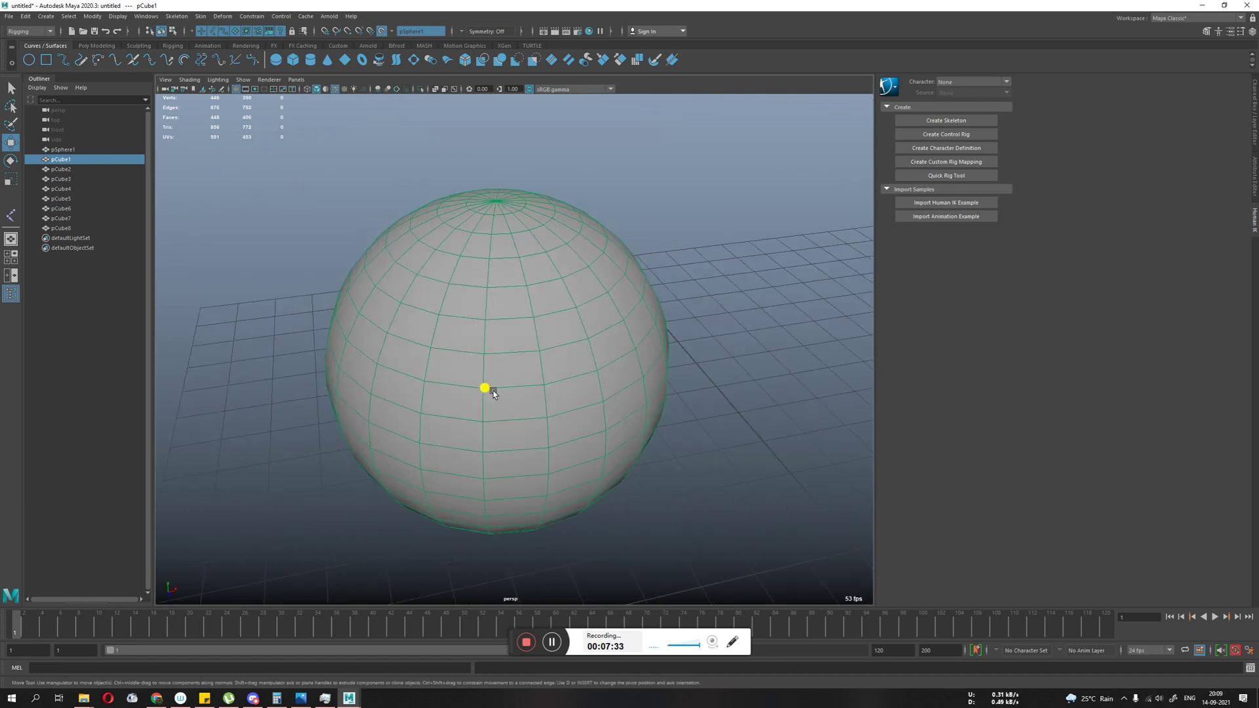
pyautogui.scroll(-5, 492, 453)
pyautogui.keyDown('alt'); pyautogui.moveTo(489, 470); pyautogui.dragTo(537, 478); pyautogui.keyUp('alt')
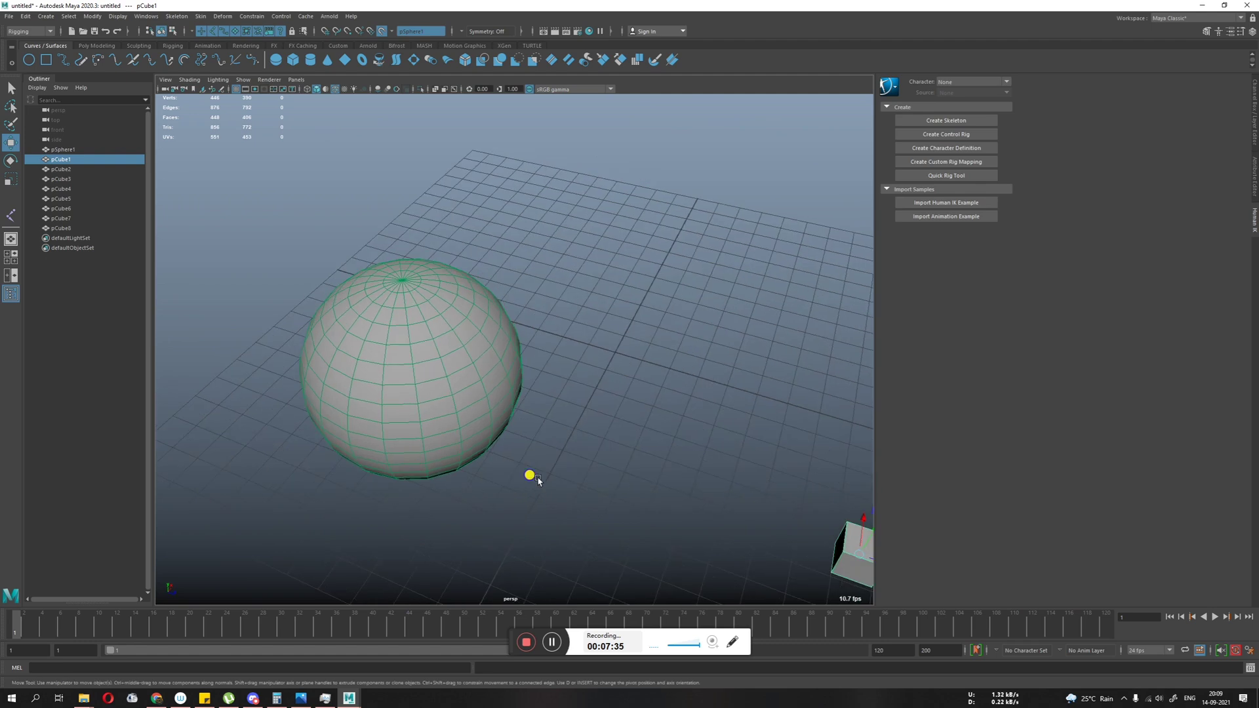
pyautogui.scroll(-5, 414, 440)
pyautogui.keyDown('alt'); pyautogui.moveTo(414, 441); pyautogui.dragTo(581, 436); pyautogui.keyUp('alt')
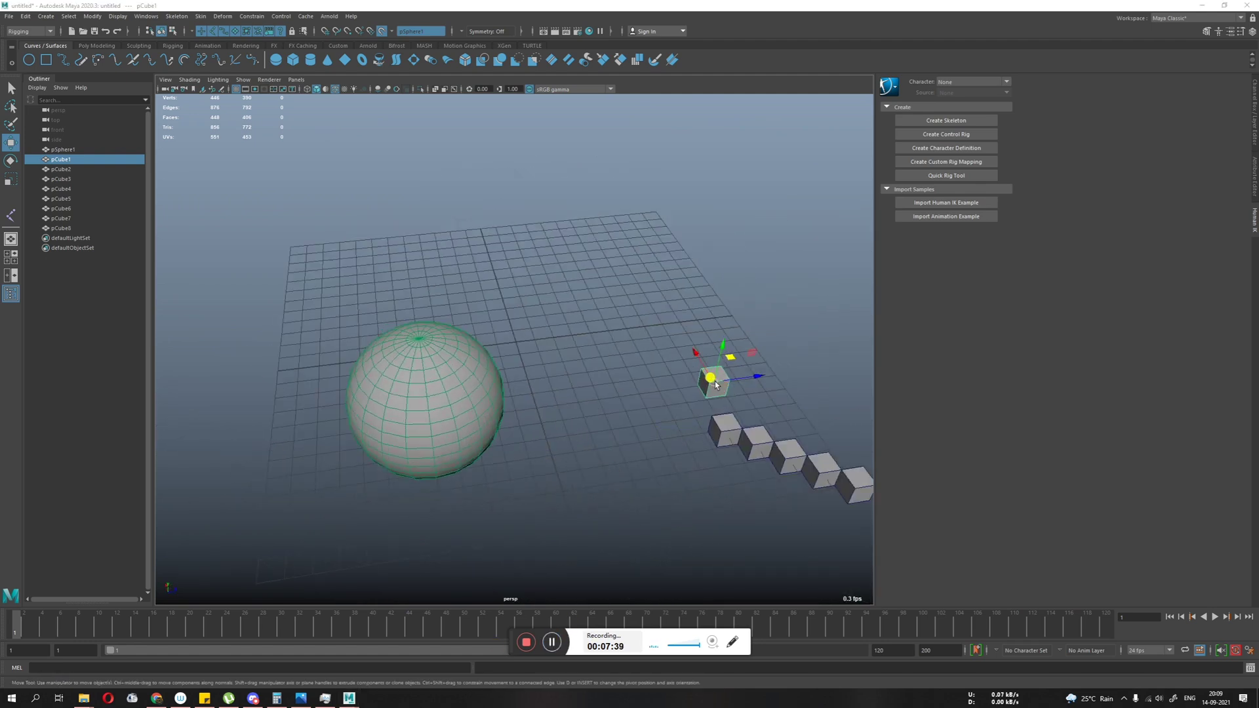
pyautogui.moveTo(714, 382); pyautogui.dragTo(714, 382)
pyautogui.keyDown('alt'); pyautogui.moveTo(570, 414); pyautogui.dragTo(502, 467); pyautogui.keyUp('alt')
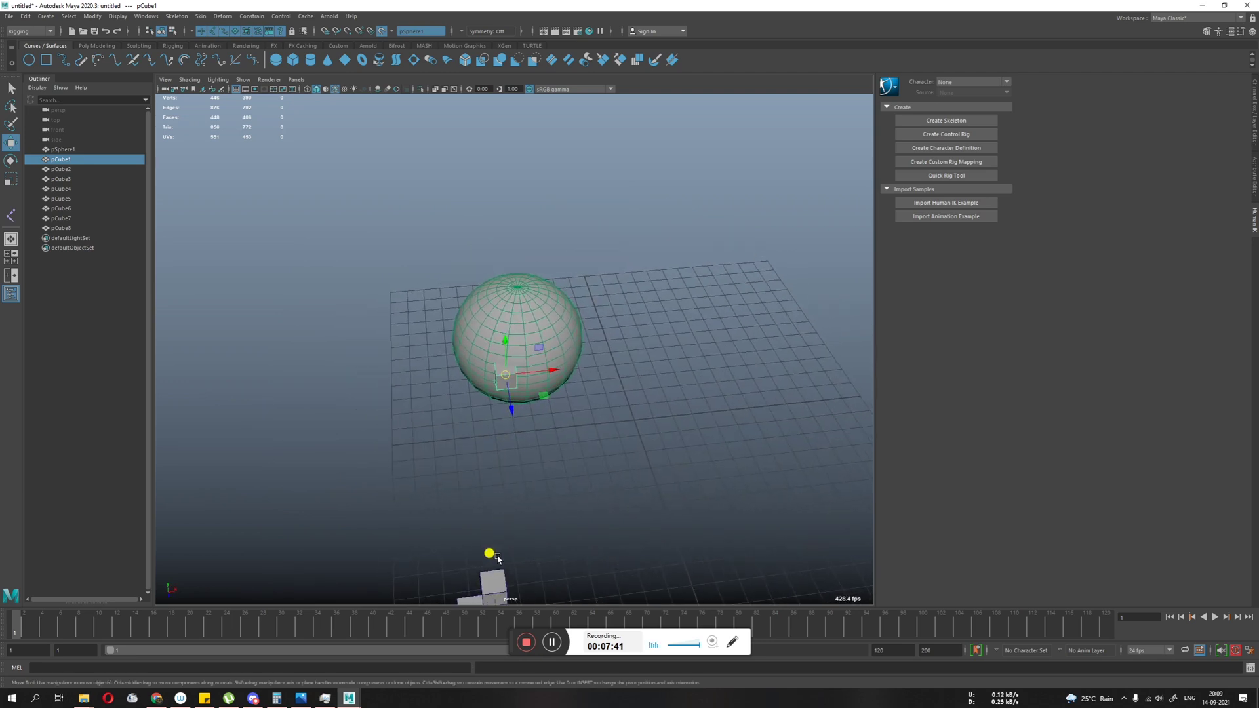
# Step: Move the two row cubes nearest the sphere, pCube7 and pCube8, onto the live sphere's surface
pyautogui.click(495, 577)
pyautogui.moveTo(495, 587); pyautogui.dragTo(509, 573)
pyautogui.keyDown('alt'); pyautogui.moveTo(543, 564); pyautogui.dragTo(600, 485, button='middle'); pyautogui.keyUp('alt')
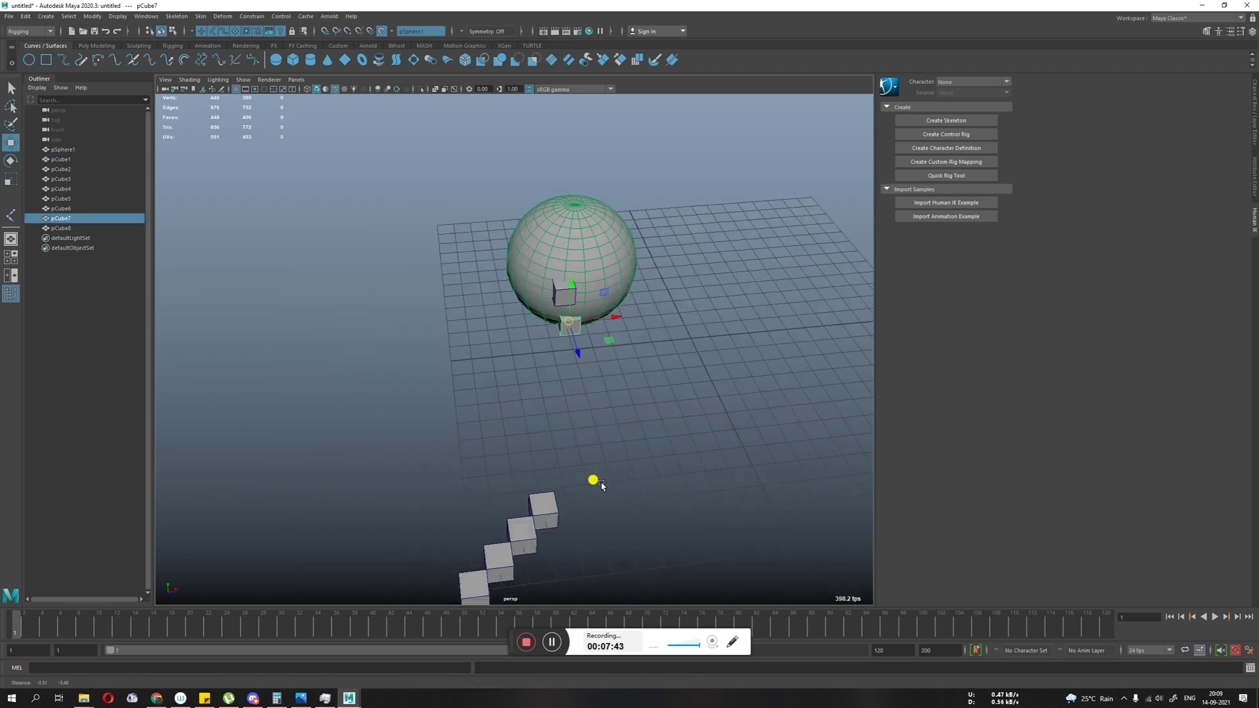
pyautogui.keyDown('alt'); pyautogui.moveTo(539, 453); pyautogui.dragTo(602, 479); pyautogui.keyUp('alt')
pyautogui.click(637, 399)
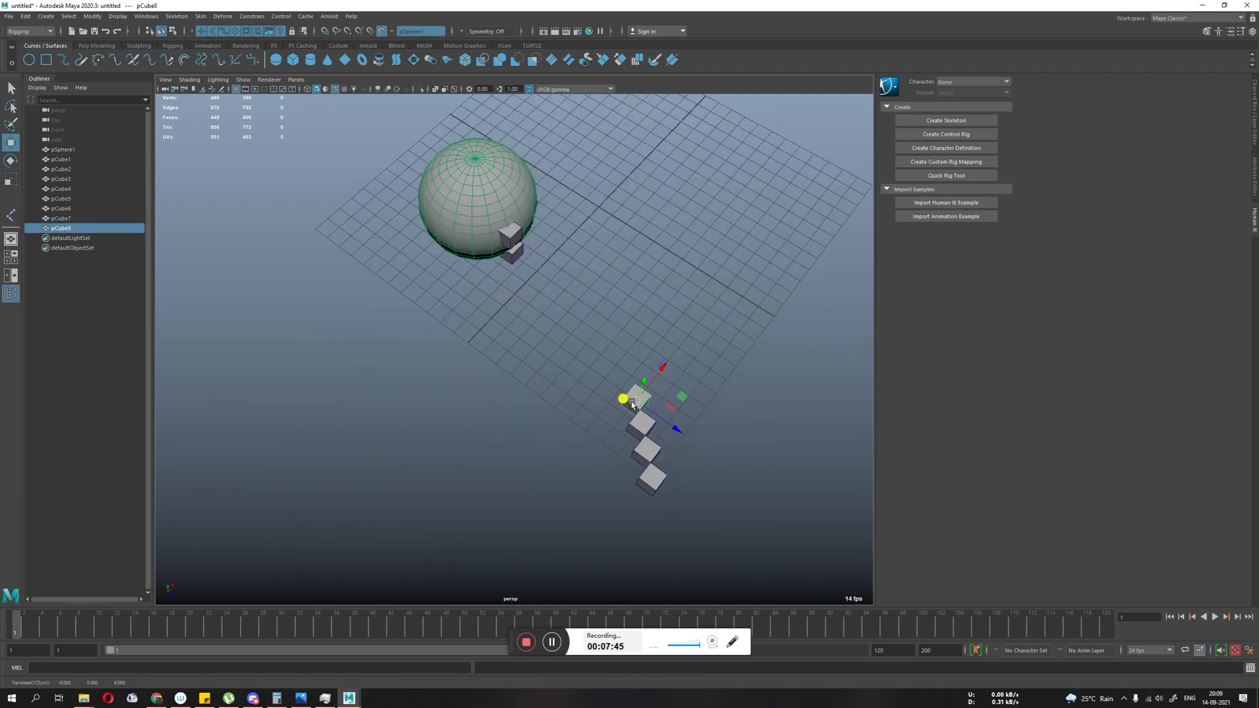
pyautogui.moveTo(632, 401); pyautogui.dragTo(467, 342)
# Step: Place the next two cubes of the row, pCube6 and pCube5, on the live sphere and slide pCube5 across it
pyautogui.moveTo(643, 430); pyautogui.dragTo(723, 244)
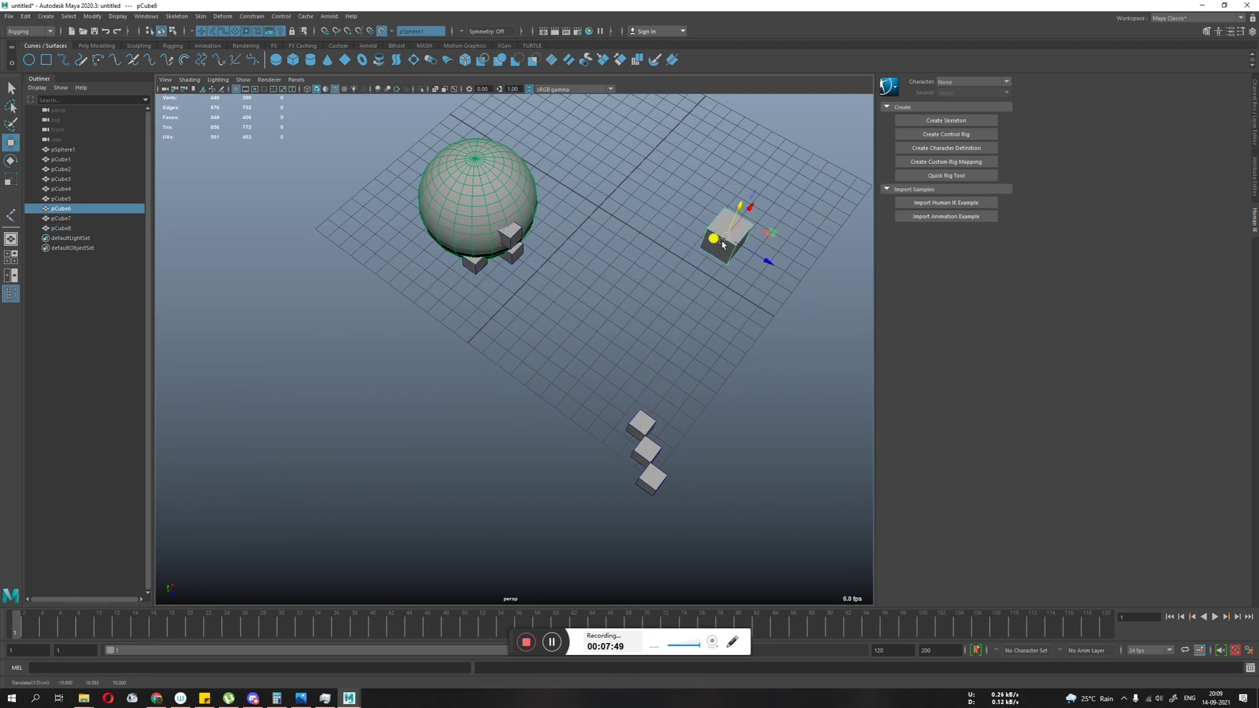
pyautogui.moveTo(602, 203); pyautogui.dragTo(512, 180)
pyautogui.moveTo(640, 427); pyautogui.dragTo(584, 332)
pyautogui.keyDown('alt'); pyautogui.moveTo(585, 333); pyautogui.dragTo(436, 379, button='middle'); pyautogui.keyUp('alt')
pyautogui.keyDown('alt'); pyautogui.moveTo(436, 379); pyautogui.dragTo(754, 525, button='right'); pyautogui.keyUp('alt')
pyautogui.keyDown('alt'); pyautogui.moveTo(524, 501); pyautogui.dragTo(554, 466); pyautogui.keyUp('alt')
pyautogui.moveTo(554, 467); pyautogui.dragTo(432, 348, button='middle')
pyautogui.moveTo(431, 343); pyautogui.dragTo(602, 358)
# Step: Turn off the sphere's live state, reselect the sphere and make it live again
pyautogui.click(351, 30)
pyautogui.click(382, 31)
pyautogui.click(349, 31)
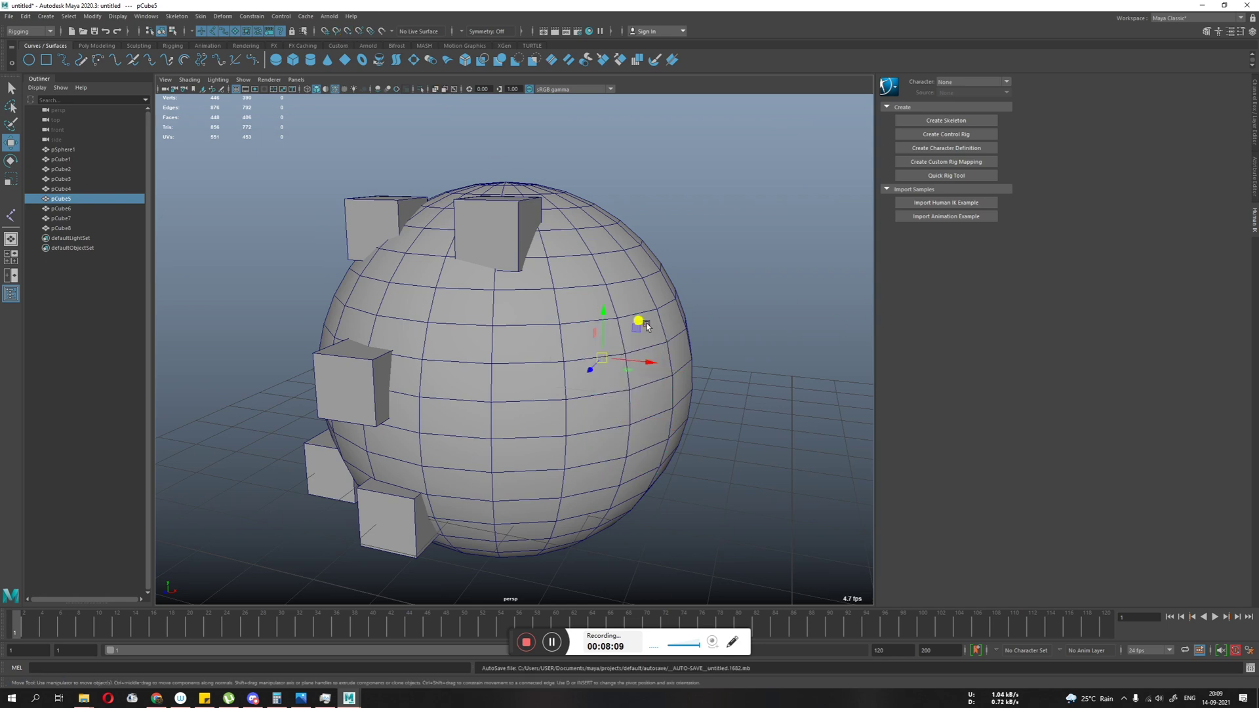
pyautogui.scroll(-3, 518, 379)
pyautogui.click(463, 326)
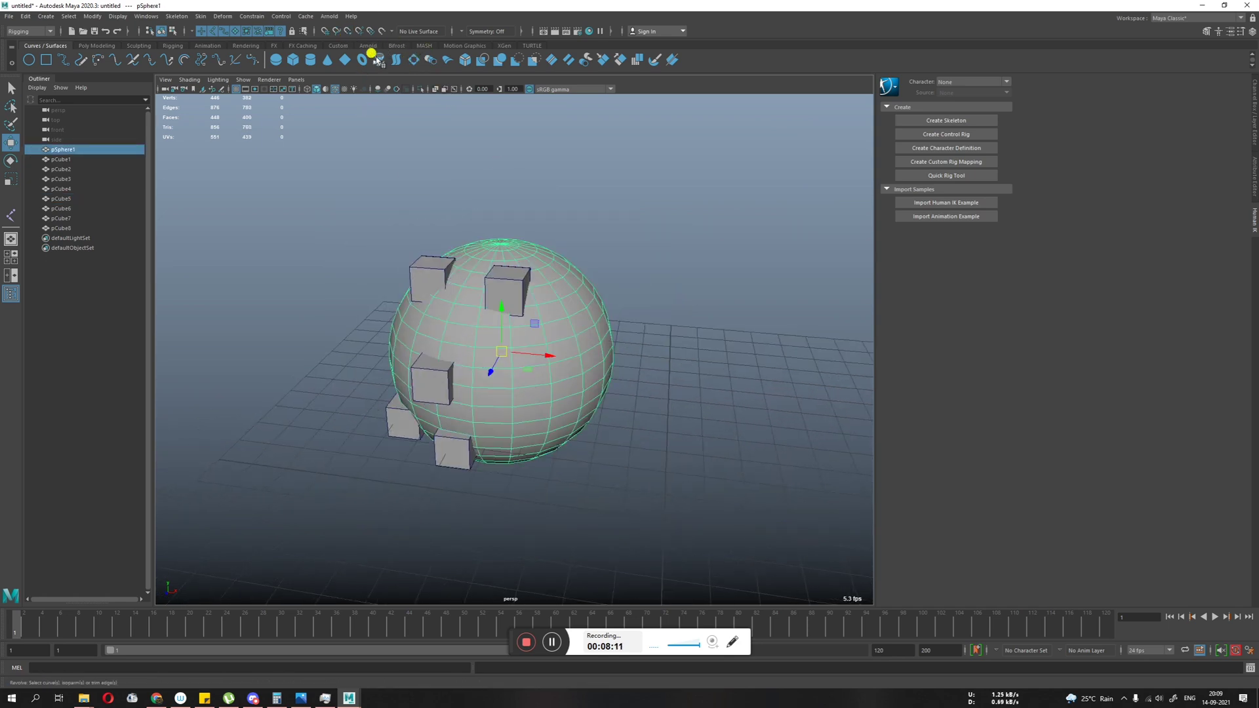
pyautogui.click(381, 31)
# Step: Slide pCube6 across the live sphere's surface to its upper part
pyautogui.keyDown('alt'); pyautogui.moveTo(532, 307); pyautogui.dragTo(471, 390); pyautogui.keyUp('alt')
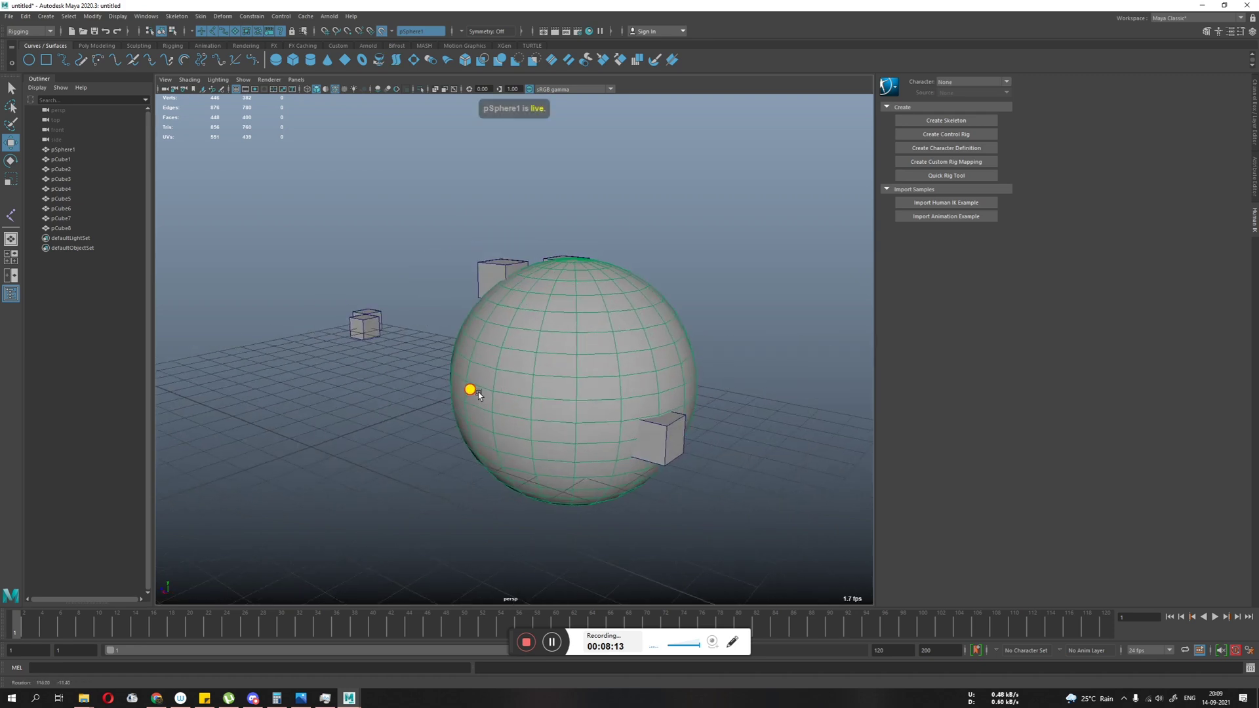
pyautogui.click(652, 444)
pyautogui.keyDown('alt'); pyautogui.moveTo(652, 444); pyautogui.dragTo(432, 240); pyautogui.keyUp('alt')
pyautogui.click(519, 348)
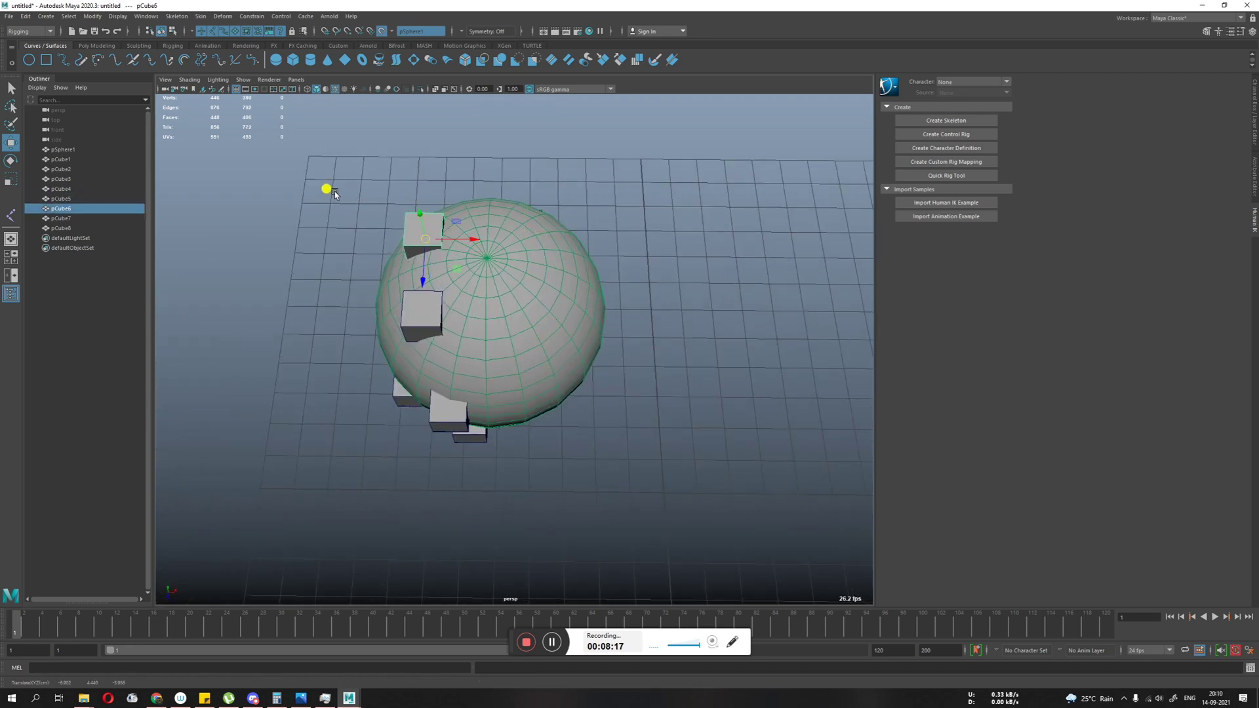
# Step: Draw a winding EP curve over the live sphere, placing its points around the surface, and finish it
pyautogui.click(64, 59)
pyautogui.keyDown('alt'); pyautogui.moveTo(267, 293); pyautogui.dragTo(498, 354); pyautogui.keyUp('alt')
pyautogui.click(548, 644)
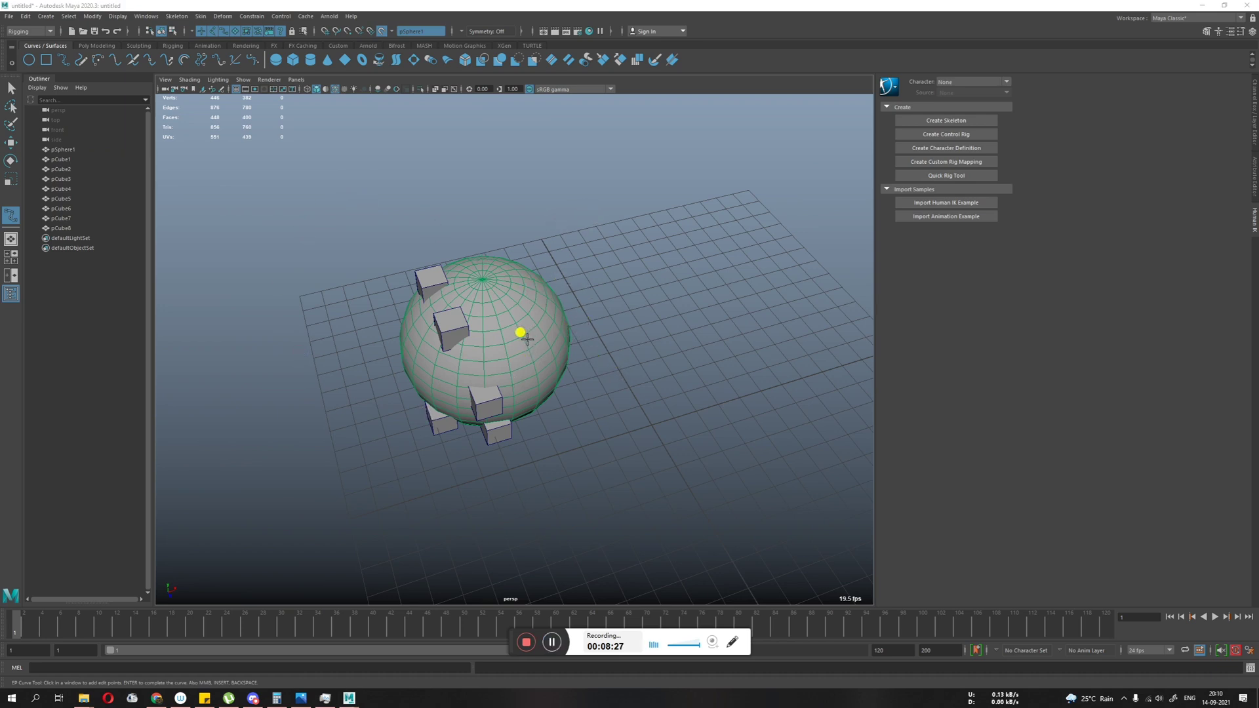
pyautogui.keyDown('alt'); pyautogui.moveTo(718, 387); pyautogui.dragTo(680, 377); pyautogui.keyUp('alt')
pyautogui.keyDown('alt'); pyautogui.moveTo(600, 381); pyautogui.dragTo(545, 364); pyautogui.keyUp('alt')
pyautogui.keyDown('alt'); pyautogui.moveTo(545, 364); pyautogui.dragTo(644, 419, button='right'); pyautogui.keyUp('alt')
pyautogui.click(529, 291)
pyautogui.click(477, 334)
pyautogui.click(489, 378)
pyautogui.click(544, 380)
pyautogui.click(573, 313)
pyautogui.click(556, 264)
pyautogui.click(532, 238)
pyautogui.click(507, 255)
pyautogui.click(485, 265)
pyautogui.click(440, 372)
pyautogui.click(492, 414)
pyautogui.keyDown('alt'); pyautogui.moveTo(513, 421); pyautogui.dragTo(482, 373); pyautogui.keyUp('alt')
pyautogui.click(505, 393)
pyautogui.click(540, 380)
pyautogui.click(565, 358)
pyautogui.click(596, 316)
pyautogui.click(626, 349)
pyautogui.click(633, 419)
pyautogui.click(616, 454)
pyautogui.keyDown('alt'); pyautogui.moveTo(557, 512); pyautogui.dragTo(498, 413); pyautogui.keyUp('alt')
pyautogui.click(545, 368)
pyautogui.click(488, 374)
pyautogui.click(469, 431)
pyautogui.click(487, 470)
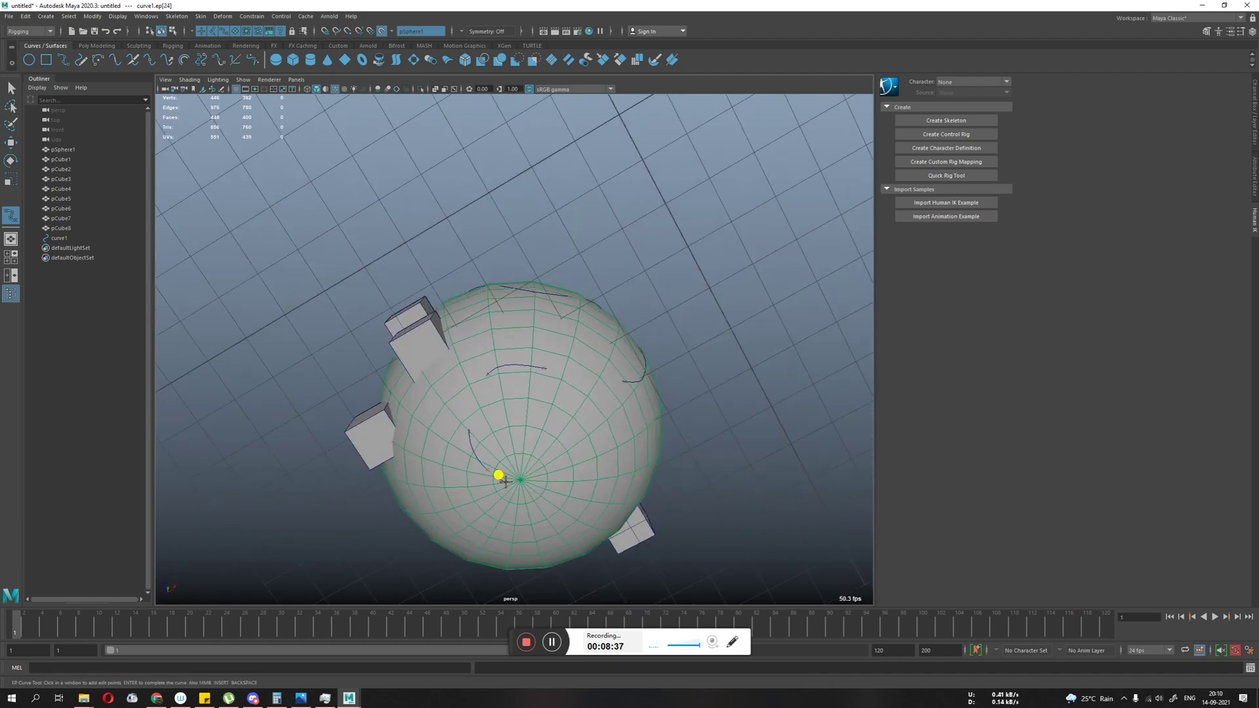
pyautogui.press('w')
# Step: Move individual control vertices of the EP curve relative to the live sphere, and delete the whole curve
pyautogui.keyDown('alt'); pyautogui.moveTo(548, 385); pyautogui.dragTo(619, 355); pyautogui.keyUp('alt')
pyautogui.click(566, 360)
pyautogui.click(605, 319)
pyautogui.click(582, 438)
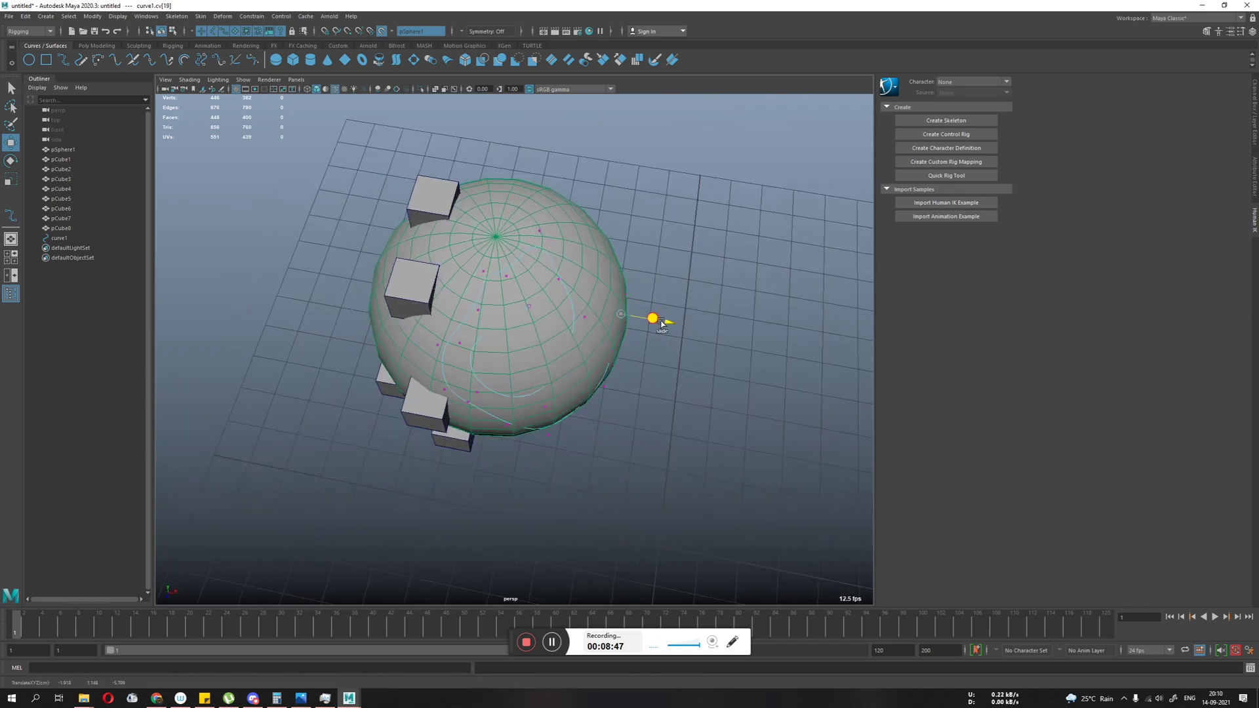
pyautogui.keyDown('alt'); pyautogui.moveTo(732, 366); pyautogui.dragTo(509, 293); pyautogui.keyUp('alt')
pyautogui.click(504, 256)
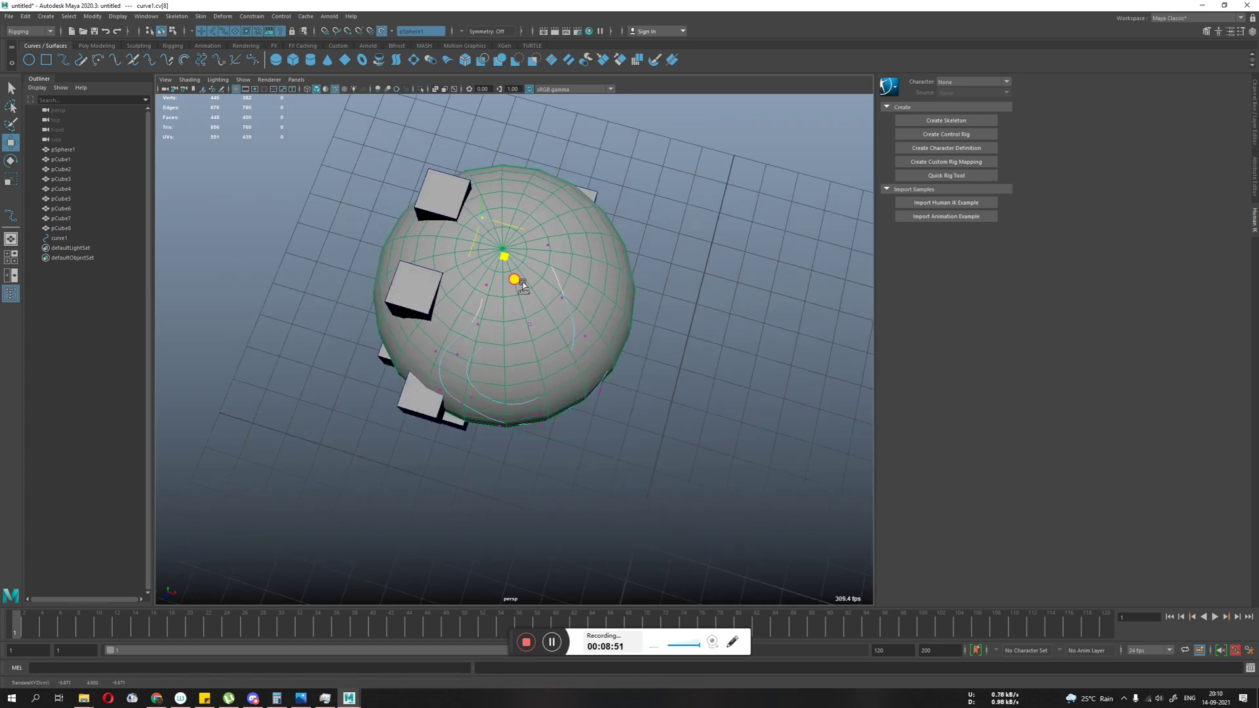
pyautogui.click(478, 380)
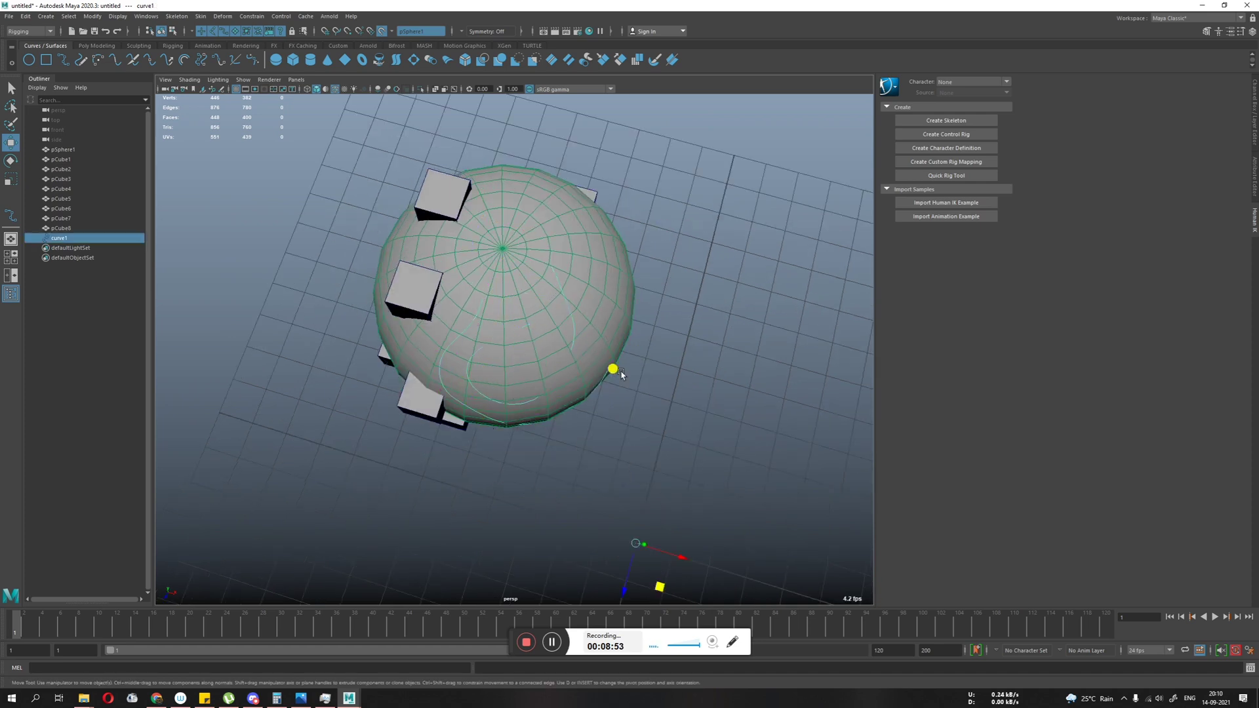
pyautogui.press('Delete')
# Step: Switch pCube4 to vertex editing and move one of its corner vertices along the live sphere
pyautogui.click(412, 298)
pyautogui.click(286, 299)
pyautogui.keyDown('alt'); pyautogui.moveTo(375, 332); pyautogui.dragTo(492, 328); pyautogui.keyUp('alt')
pyautogui.click(440, 319)
pyautogui.click(568, 331)
pyautogui.click(604, 350)
pyautogui.click(631, 324)
pyautogui.moveTo(416, 280); pyautogui.dragTo(425, 305)
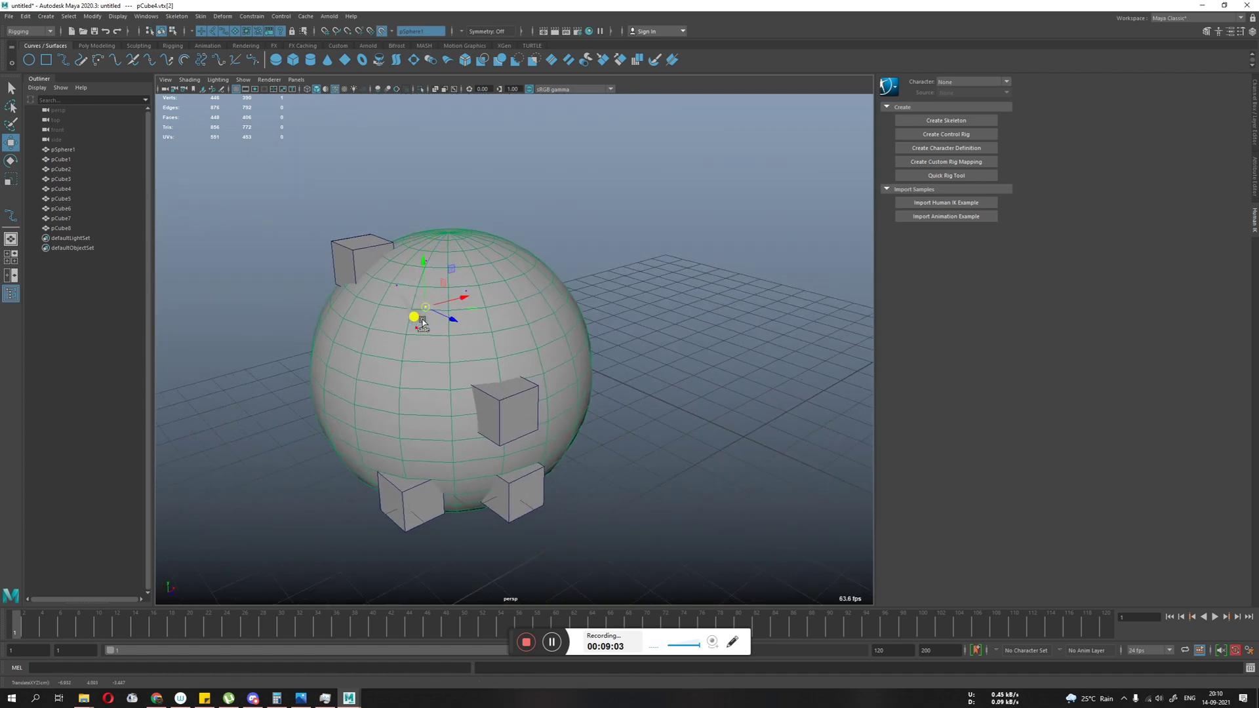
# Step: Move another vertex of pCube4 onto the live sphere and return the cube to object selection
pyautogui.click(422, 341)
pyautogui.click(418, 323)
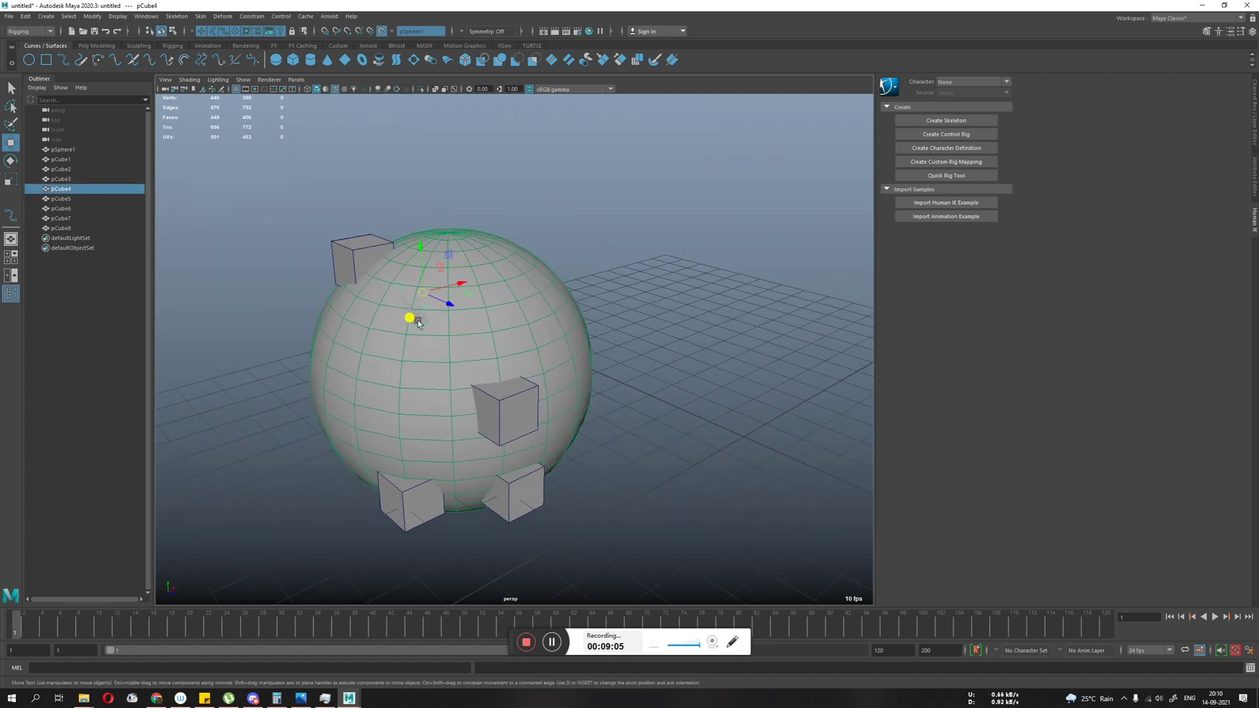
pyautogui.moveTo(413, 324); pyautogui.dragTo(376, 319, button='right')
pyautogui.click(417, 328)
pyautogui.moveTo(418, 329); pyautogui.dragTo(423, 341)
pyautogui.moveTo(426, 312); pyautogui.dragTo(478, 303, button='right')
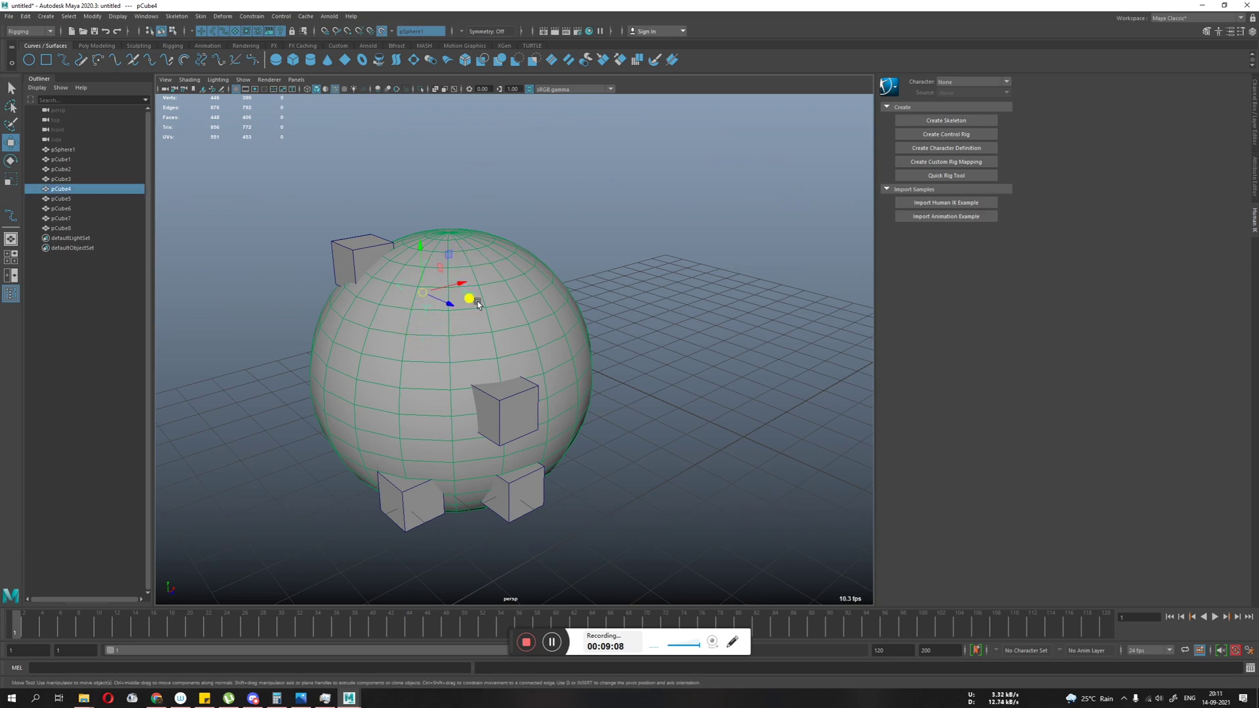
# Step: Isolate pCube4 to examine its shape from above, and restore the display of the whole scene
pyautogui.click(420, 88)
pyautogui.keyDown('alt'); pyautogui.moveTo(459, 303); pyautogui.dragTo(458, 413); pyautogui.keyUp('alt')
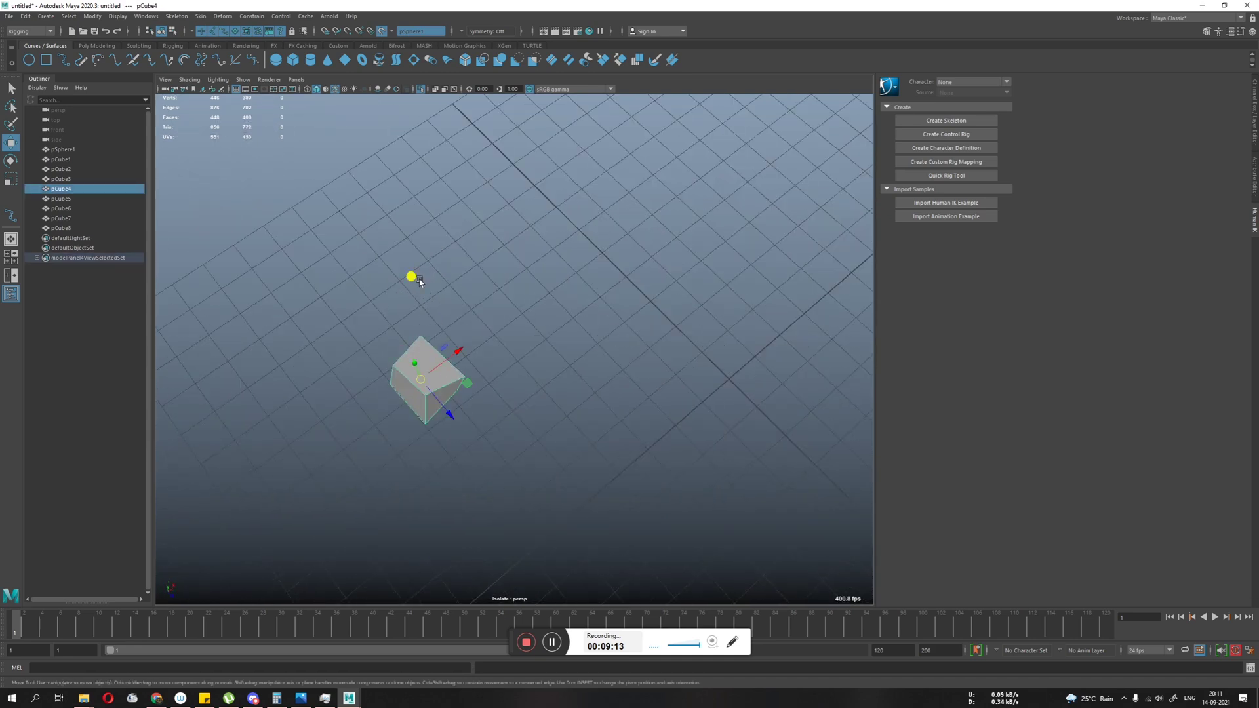
pyautogui.click(421, 88)
pyautogui.keyDown('alt'); pyautogui.moveTo(506, 199); pyautogui.dragTo(357, 309, button='right'); pyautogui.keyUp('alt')
pyautogui.keyDown('alt'); pyautogui.moveTo(358, 308); pyautogui.dragTo(383, 266); pyautogui.keyUp('alt')
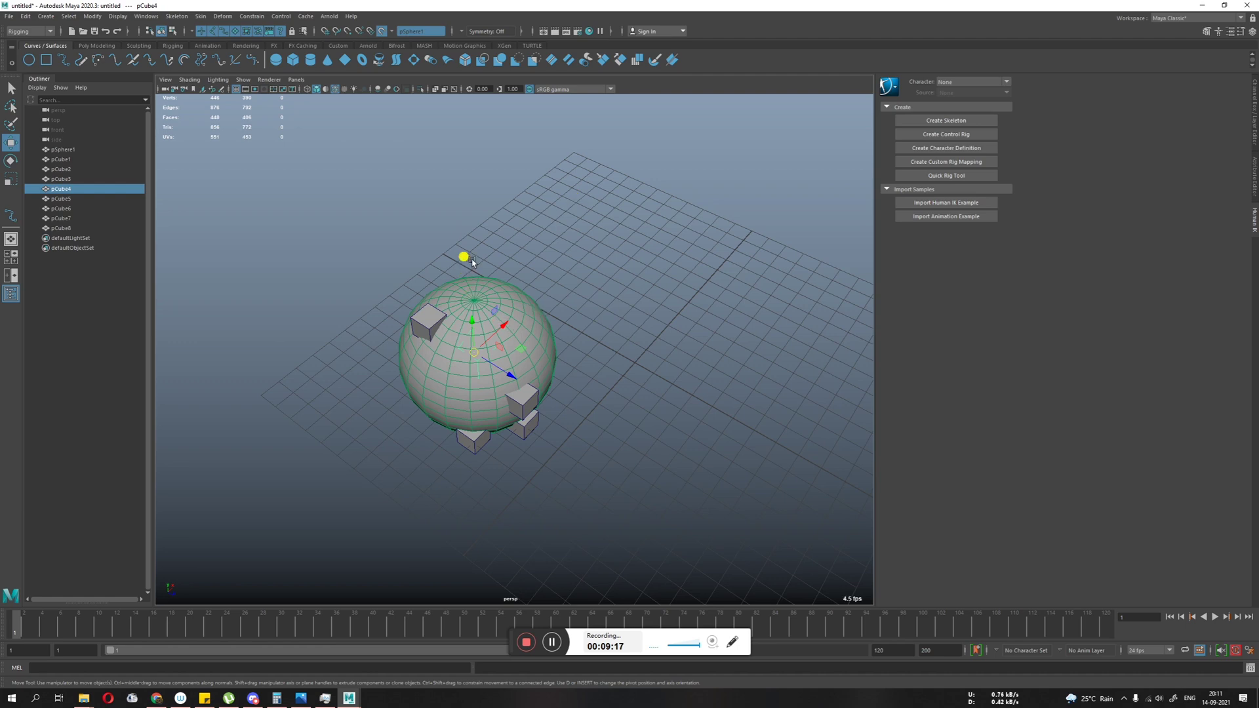
# Step: Turn off the sphere's live state and delete the vertex-edited cube
pyautogui.click(382, 31)
pyautogui.keyDown('alt'); pyautogui.moveTo(562, 328); pyautogui.dragTo(547, 320); pyautogui.keyUp('alt')
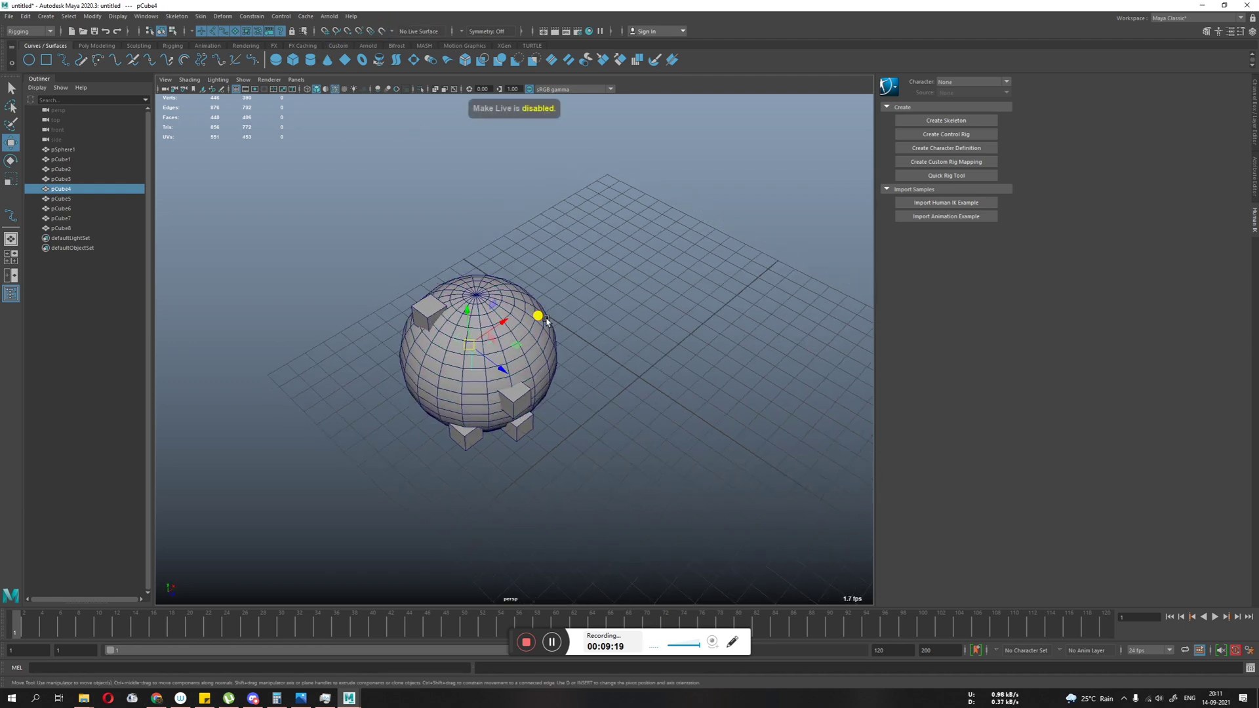
pyautogui.press('Delete')
# Step: Move pCube1 off the sphere onto the open grid and delete the sphere
pyautogui.click(515, 401)
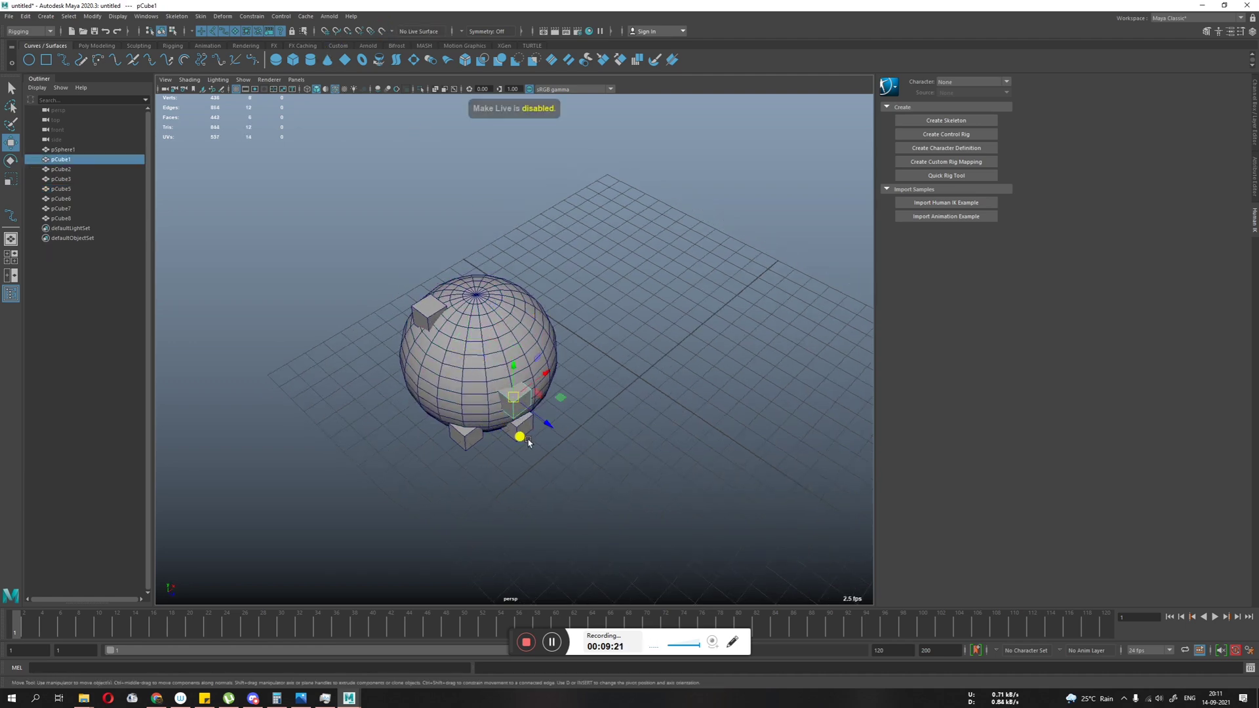
pyautogui.moveTo(514, 398); pyautogui.dragTo(614, 439)
pyautogui.click(524, 369)
pyautogui.press('Delete')
# Step: Move pCube1 along the grid using grid snapping
pyautogui.click(681, 494)
pyautogui.keyDown('alt'); pyautogui.moveTo(614, 438); pyautogui.dragTo(631, 334, button='middle'); pyautogui.keyUp('alt')
pyautogui.keyDown('alt'); pyautogui.moveTo(631, 335); pyautogui.dragTo(607, 396); pyautogui.keyUp('alt')
pyautogui.keyDown('alt'); pyautogui.moveTo(607, 396); pyautogui.dragTo(703, 371, button='right'); pyautogui.keyUp('alt')
pyautogui.keyDown('alt'); pyautogui.moveTo(712, 375); pyautogui.dragTo(603, 405, button='middle'); pyautogui.keyUp('alt')
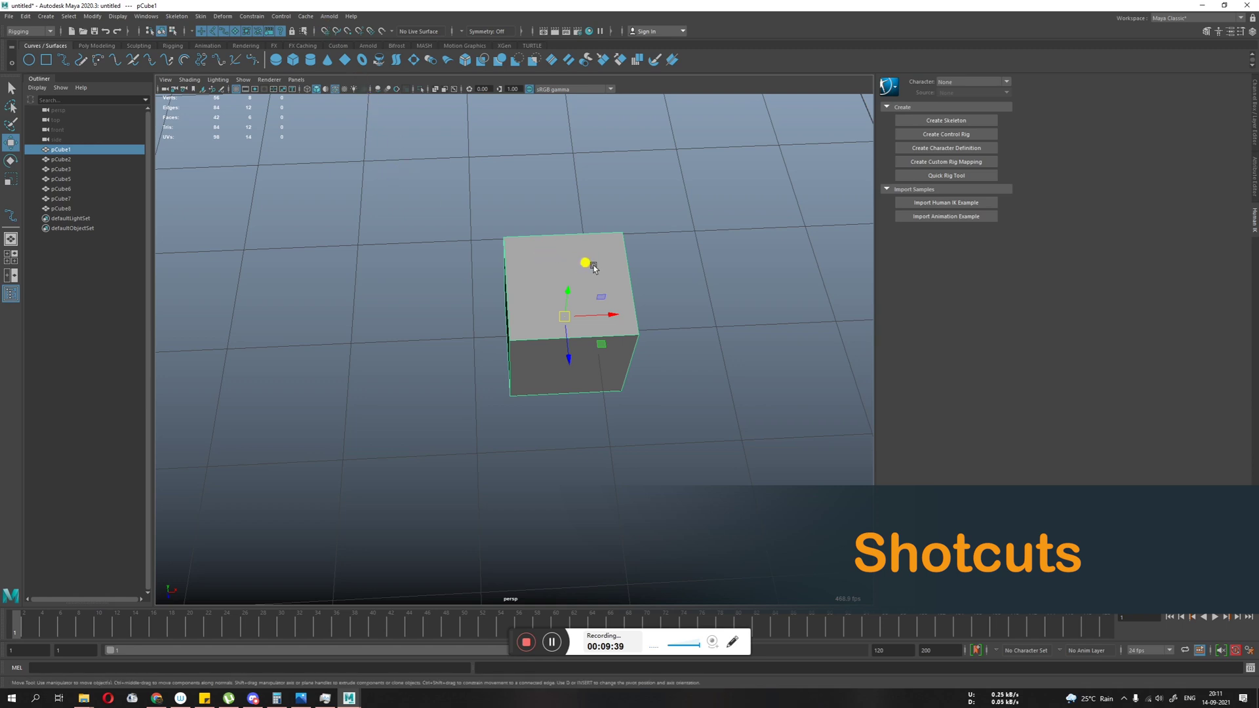
pyautogui.scroll(-6, 613, 446)
pyautogui.keyDown('alt'); pyautogui.moveTo(617, 452); pyautogui.dragTo(517, 373); pyautogui.keyUp('alt')
pyautogui.scroll(2, 558, 357)
pyautogui.keyDown('alt'); pyautogui.moveTo(603, 344); pyautogui.dragTo(559, 392, button='middle'); pyautogui.keyUp('alt')
pyautogui.keyDown('alt'); pyautogui.moveTo(560, 392); pyautogui.dragTo(563, 408); pyautogui.keyUp('alt')
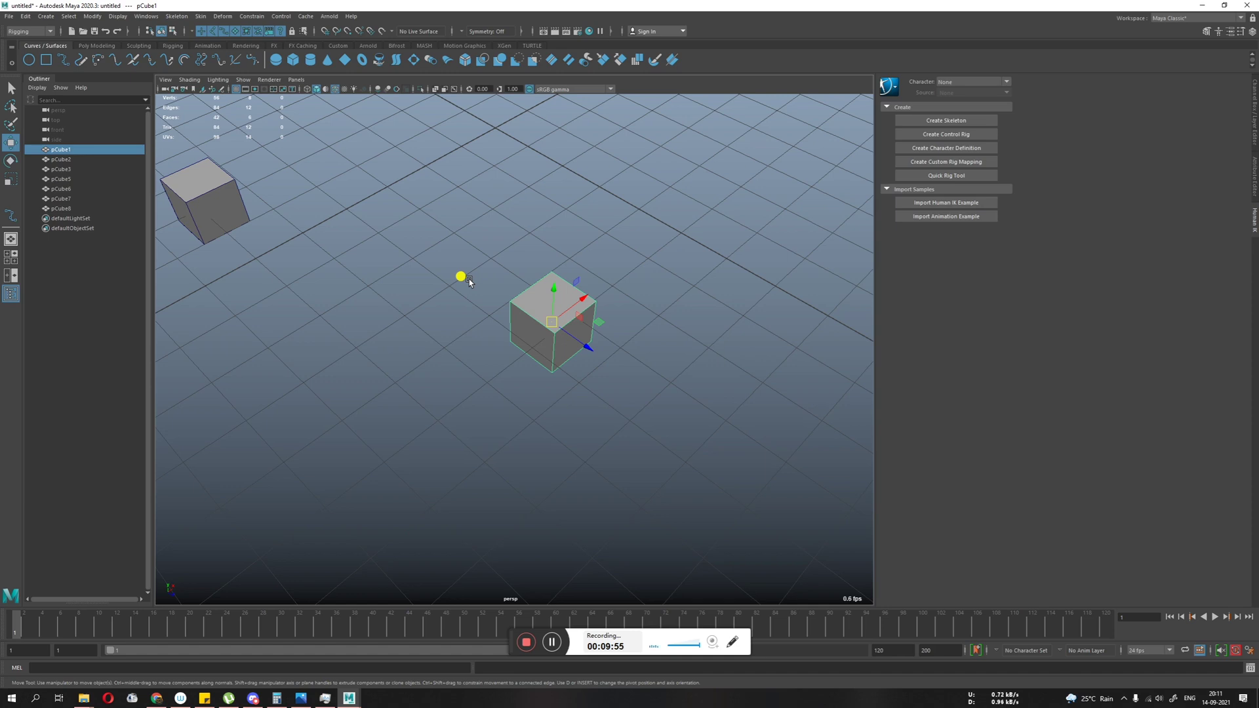
pyautogui.keyDown('alt'); pyautogui.moveTo(469, 280); pyautogui.dragTo(477, 422); pyautogui.keyUp('alt')
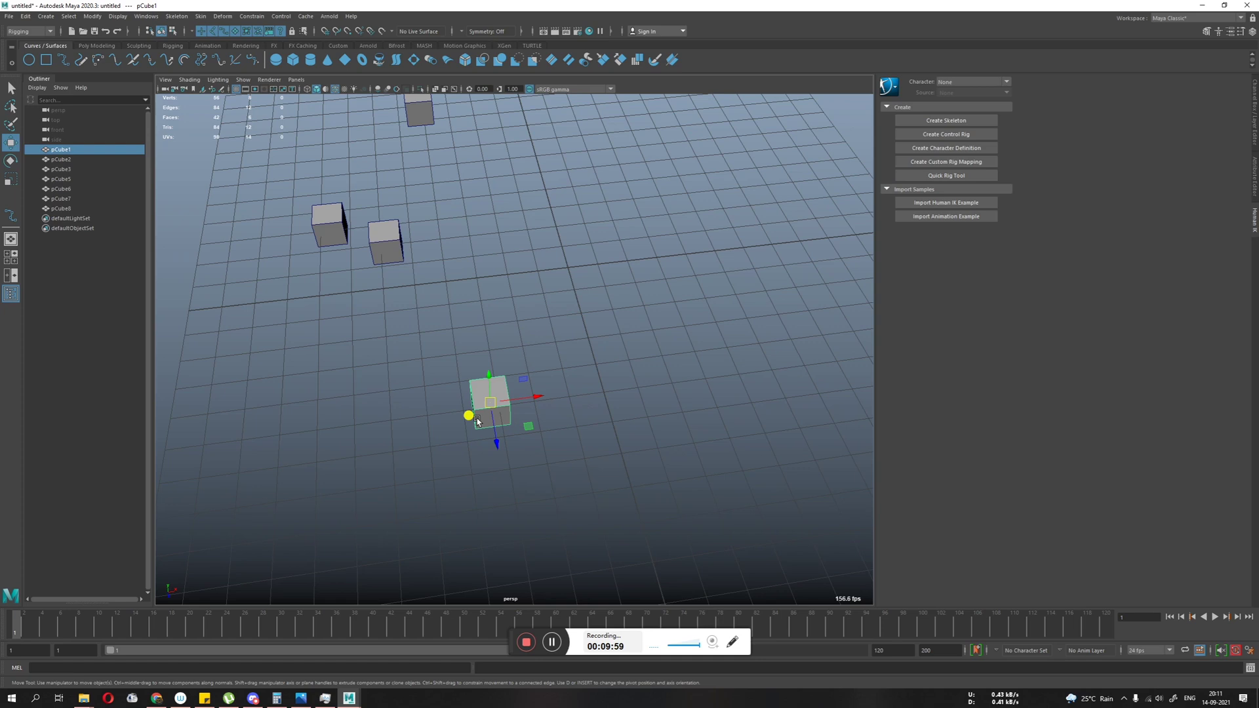
pyautogui.moveTo(491, 401); pyautogui.dragTo(460, 422)
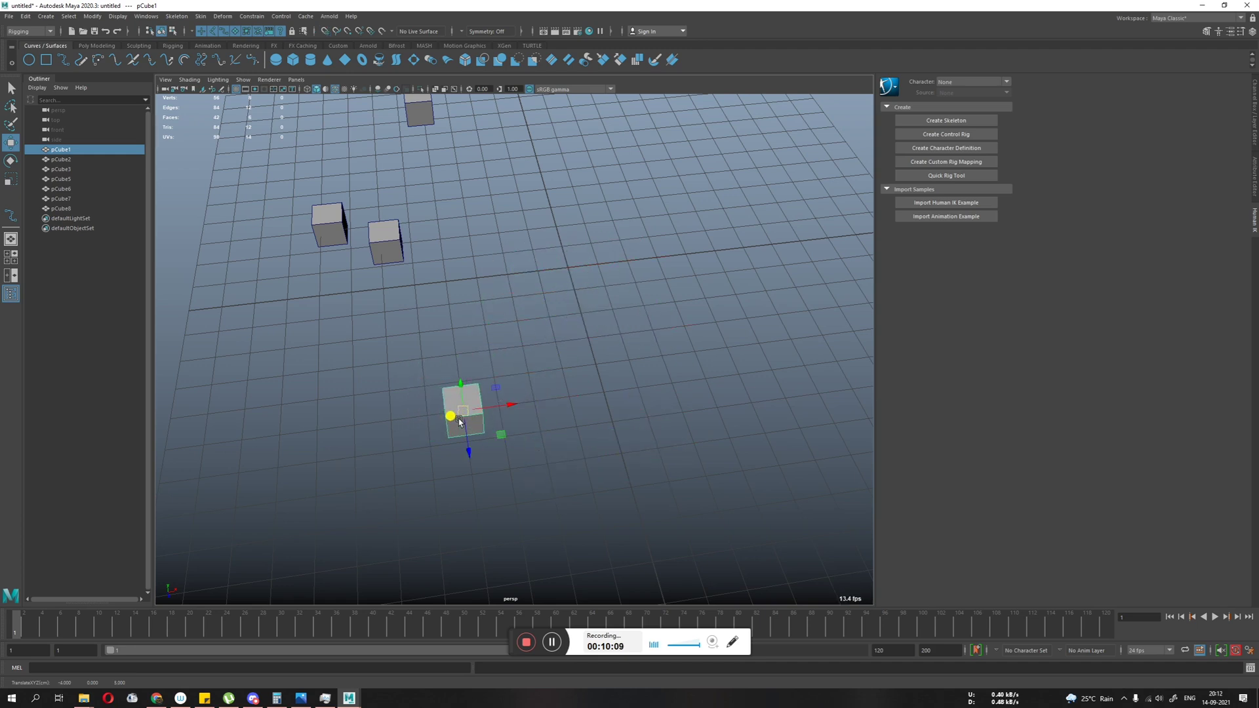
# Step: Snap pCube1 onto a top edge of another cube with curve snapping and slide it along that edge
pyautogui.keyDown('alt'); pyautogui.moveTo(332, 238); pyautogui.dragTo(437, 340, button='middle'); pyautogui.keyUp('alt')
pyautogui.keyDown('alt'); pyautogui.moveTo(437, 340); pyautogui.dragTo(472, 381, button='right'); pyautogui.keyUp('alt')
pyautogui.keyDown('alt'); pyautogui.moveTo(407, 357); pyautogui.dragTo(592, 455); pyautogui.keyUp('alt')
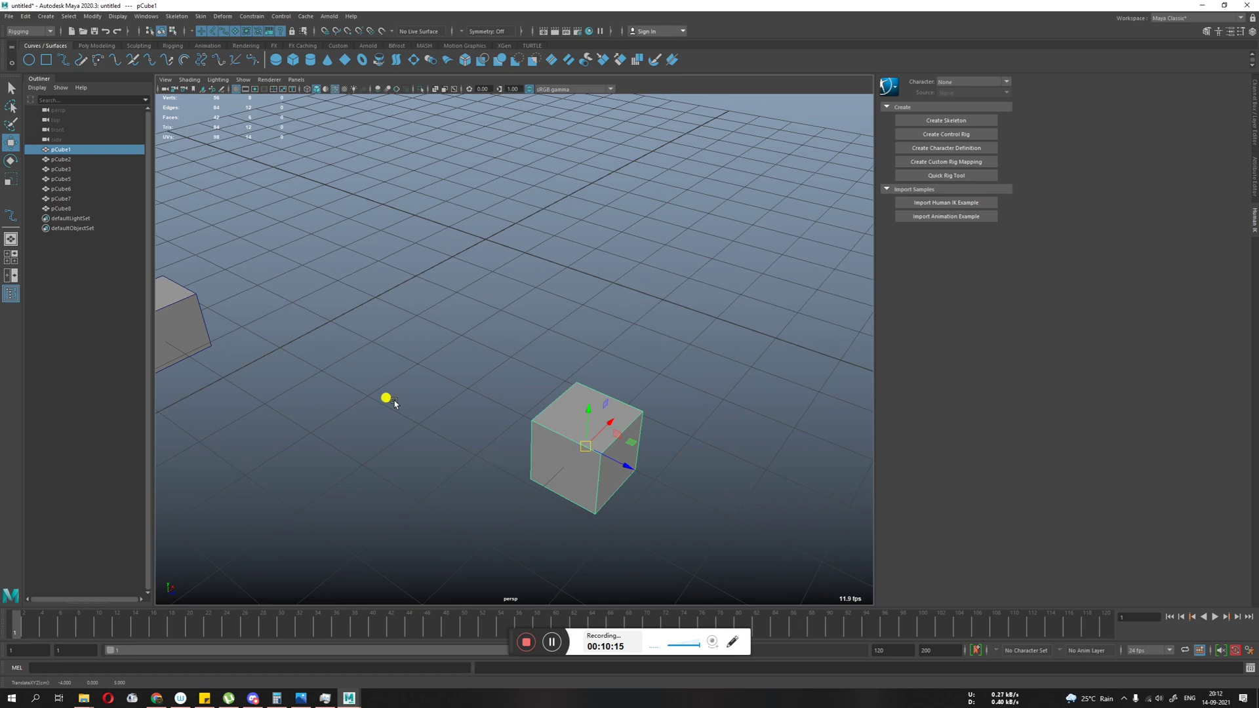
pyautogui.keyDown('alt'); pyautogui.moveTo(388, 397); pyautogui.dragTo(646, 463); pyautogui.keyUp('alt')
pyautogui.keyDown('alt'); pyautogui.moveTo(449, 396); pyautogui.dragTo(589, 453, button='middle'); pyautogui.keyUp('alt')
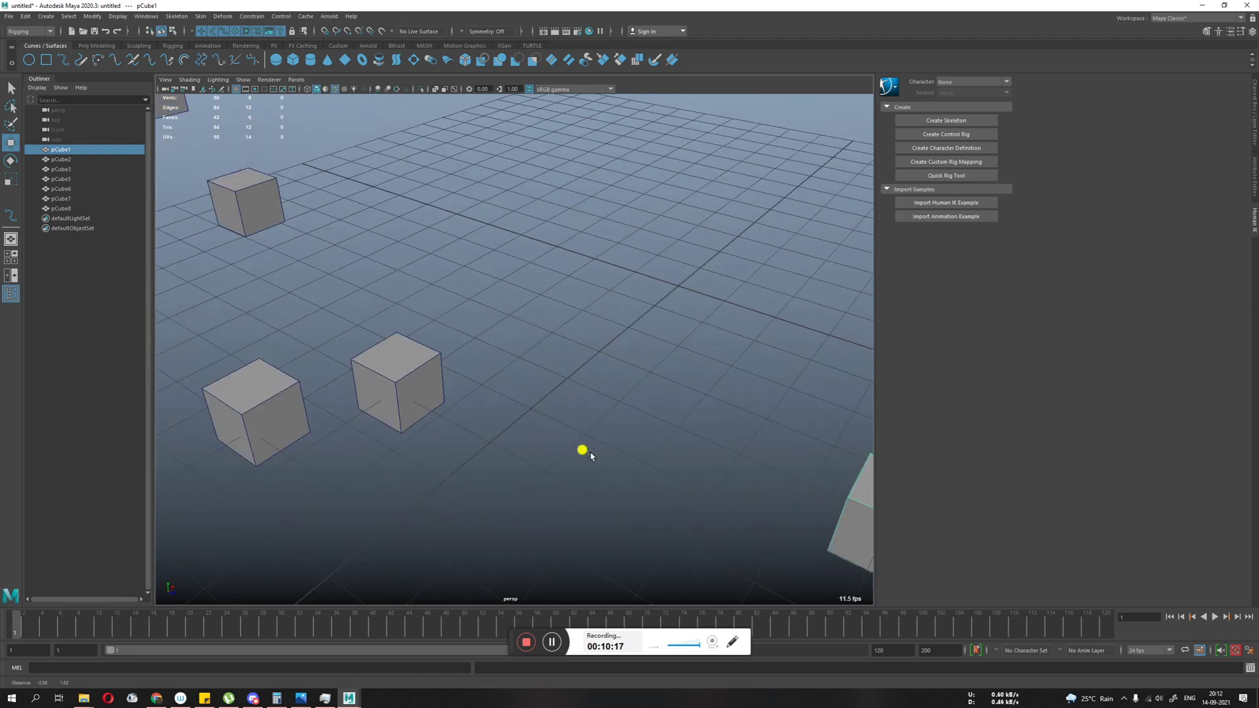
pyautogui.keyDown('alt'); pyautogui.moveTo(589, 452); pyautogui.dragTo(617, 480, button='right'); pyautogui.keyUp('alt')
pyautogui.keyDown('alt'); pyautogui.moveTo(617, 480); pyautogui.dragTo(521, 420); pyautogui.keyUp('alt')
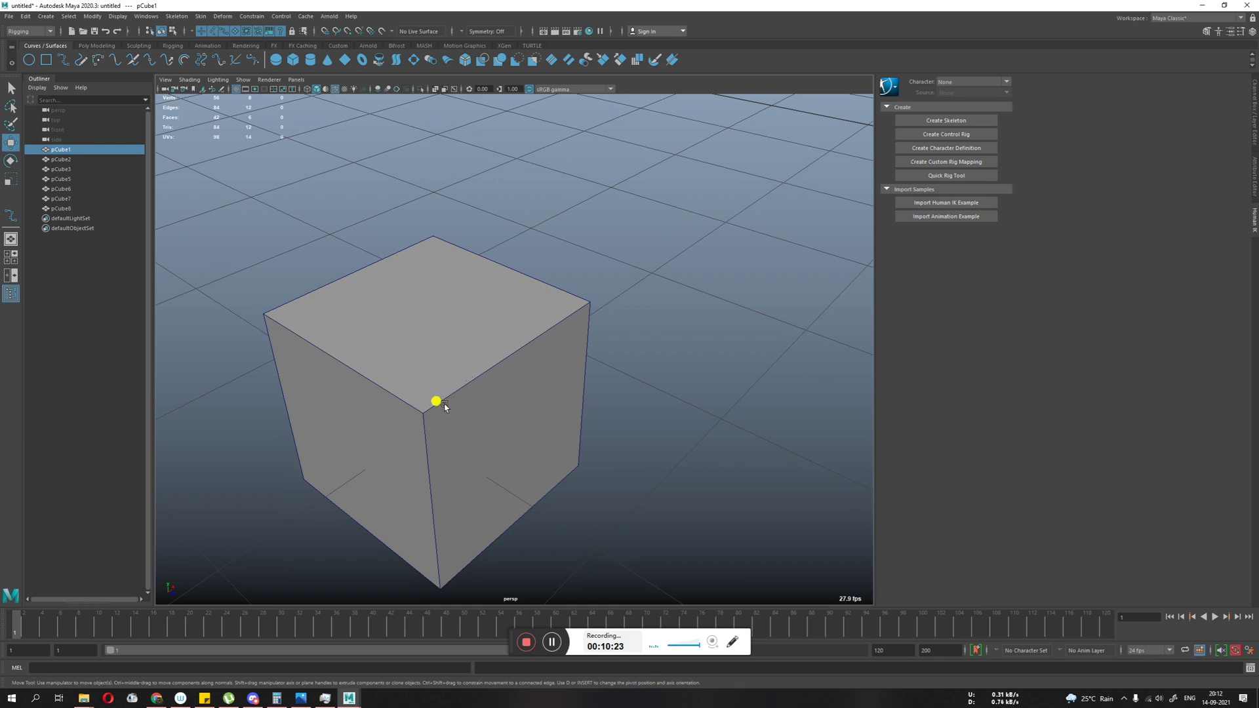
pyautogui.moveTo(440, 403); pyautogui.dragTo(383, 472, button='middle')
pyautogui.moveTo(384, 475); pyautogui.dragTo(713, 460)
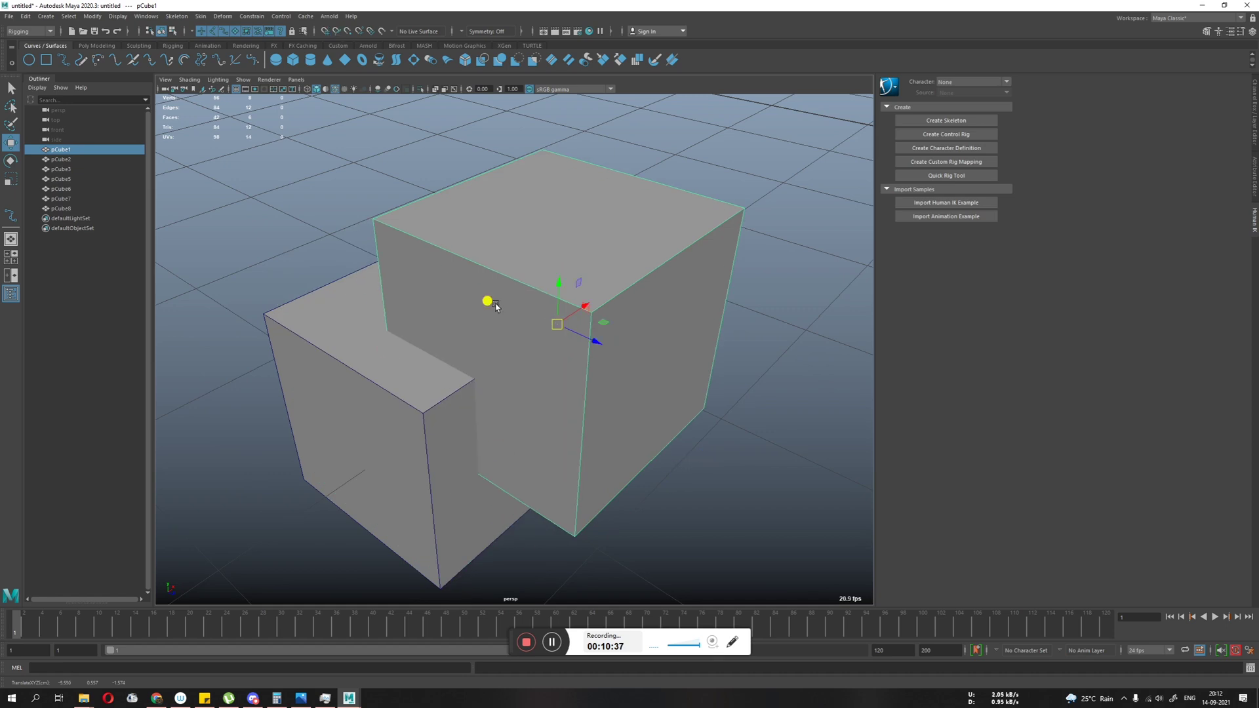
# Step: Scale pCube1 down to a small cube on the other cube's edge and return to the Move tool
pyautogui.press('r')
pyautogui.moveTo(718, 379); pyautogui.dragTo(528, 506, button='middle')
pyautogui.press('w')
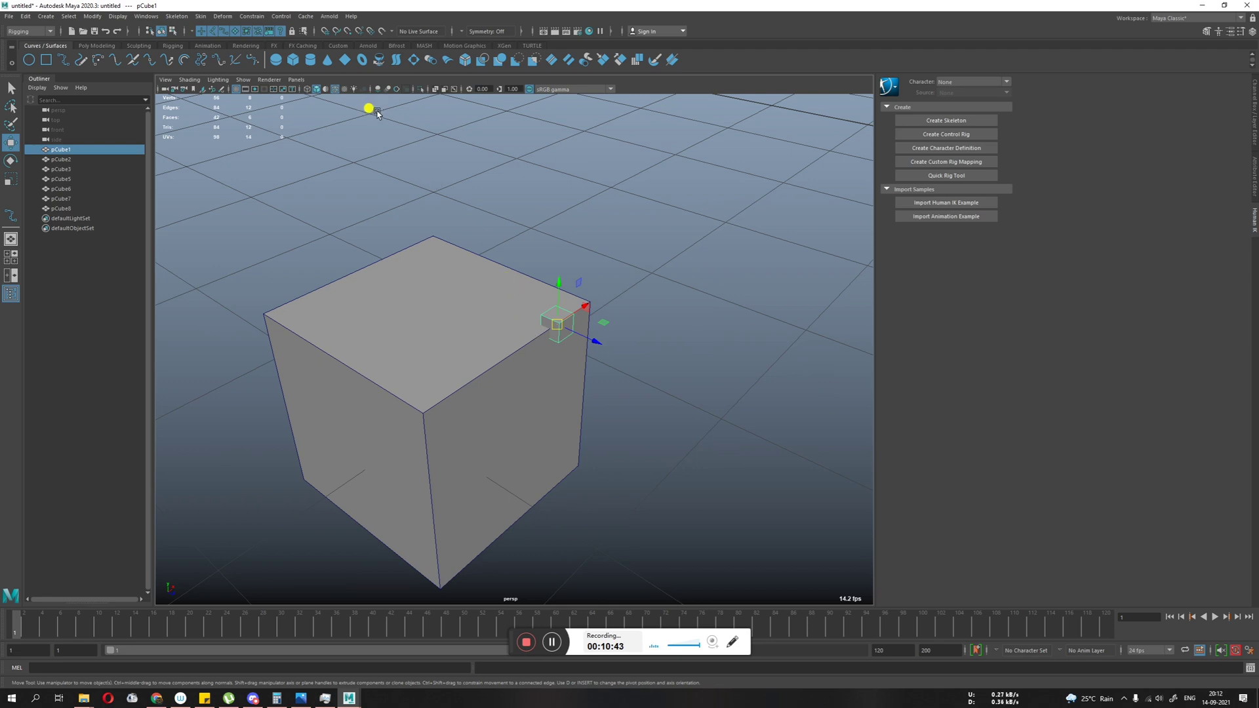
# Step: Use point snapping to place the small cube on the larger cube's front upper corner vertex
pyautogui.click(348, 31)
pyautogui.moveTo(556, 324); pyautogui.dragTo(512, 372)
pyautogui.moveTo(435, 399); pyautogui.dragTo(413, 436)
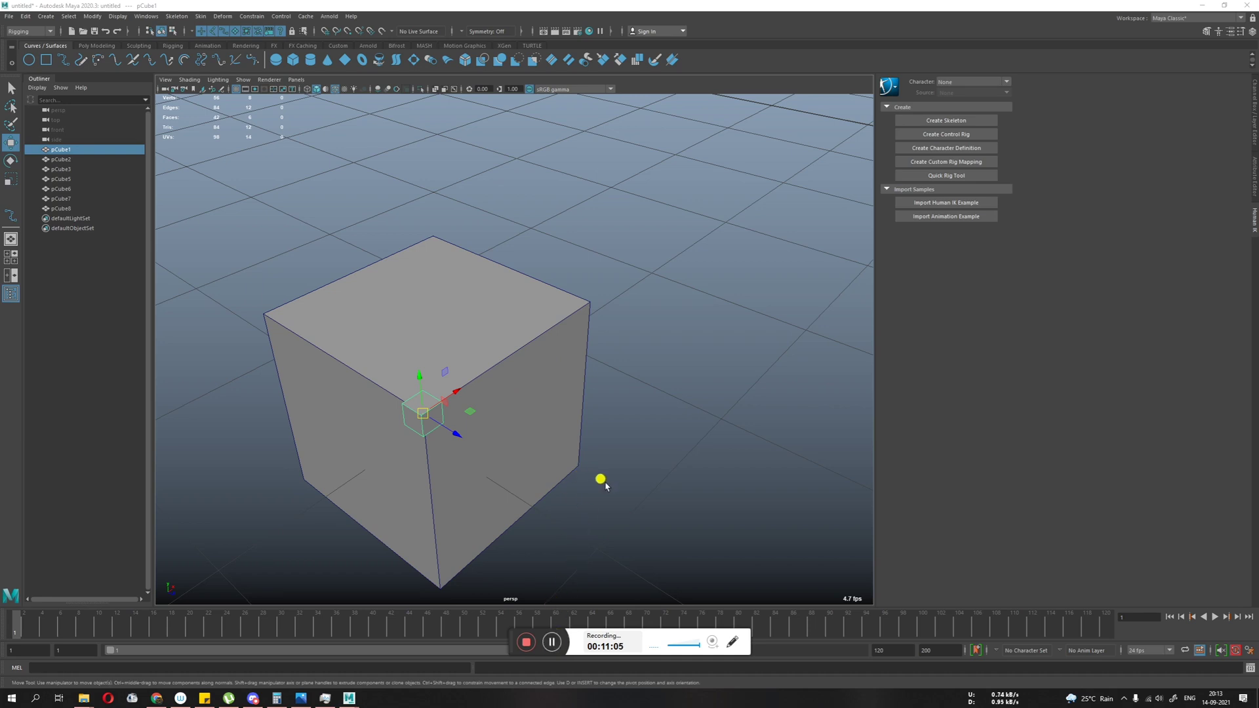
pyautogui.keyDown('alt'); pyautogui.moveTo(646, 474); pyautogui.dragTo(452, 425, button='right'); pyautogui.keyUp('alt')
pyautogui.keyDown('alt'); pyautogui.moveTo(505, 426); pyautogui.dragTo(450, 475); pyautogui.keyUp('alt')
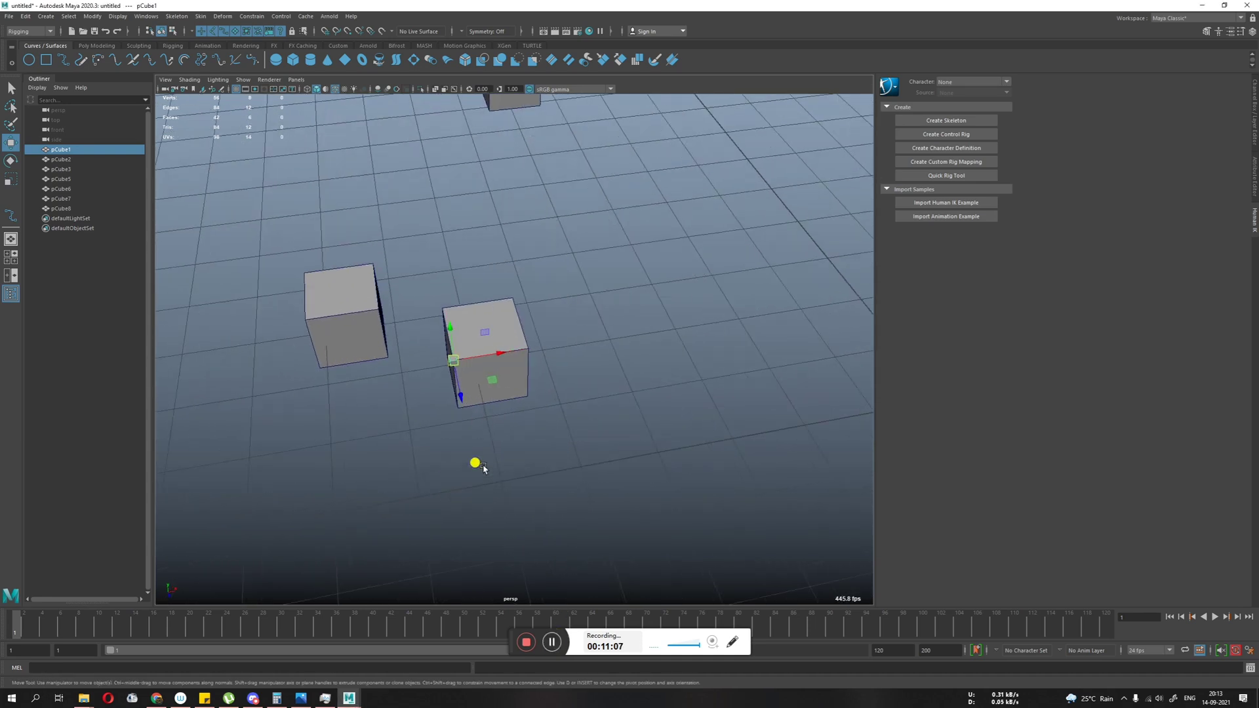
pyautogui.keyDown('alt'); pyautogui.moveTo(475, 387); pyautogui.dragTo(486, 441, button='middle'); pyautogui.keyUp('alt')
pyautogui.keyDown('alt'); pyautogui.moveTo(486, 442); pyautogui.dragTo(558, 453, button='right'); pyautogui.keyUp('alt')
pyautogui.keyDown('alt'); pyautogui.moveTo(434, 451); pyautogui.dragTo(512, 465); pyautogui.keyUp('alt')
pyautogui.keyDown('alt'); pyautogui.moveTo(562, 516); pyautogui.dragTo(470, 455, button='right'); pyautogui.keyUp('alt')
pyautogui.keyDown('alt'); pyautogui.moveTo(470, 455); pyautogui.dragTo(518, 445); pyautogui.keyUp('alt')
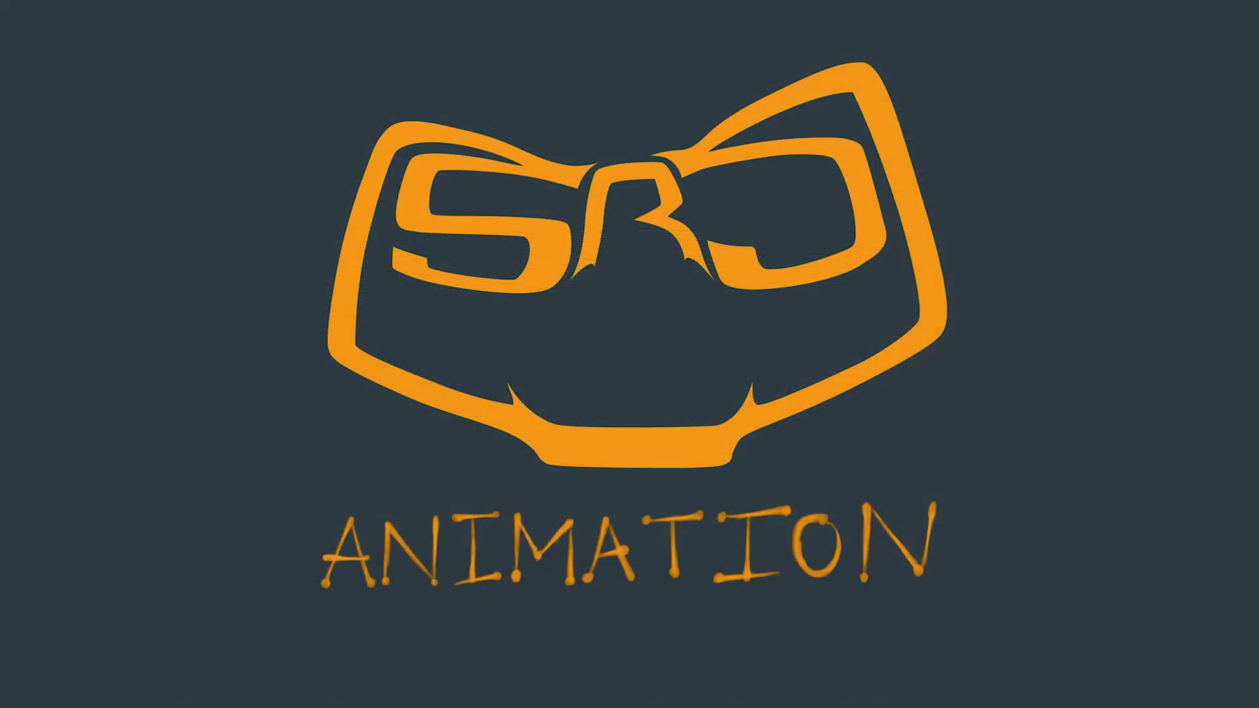